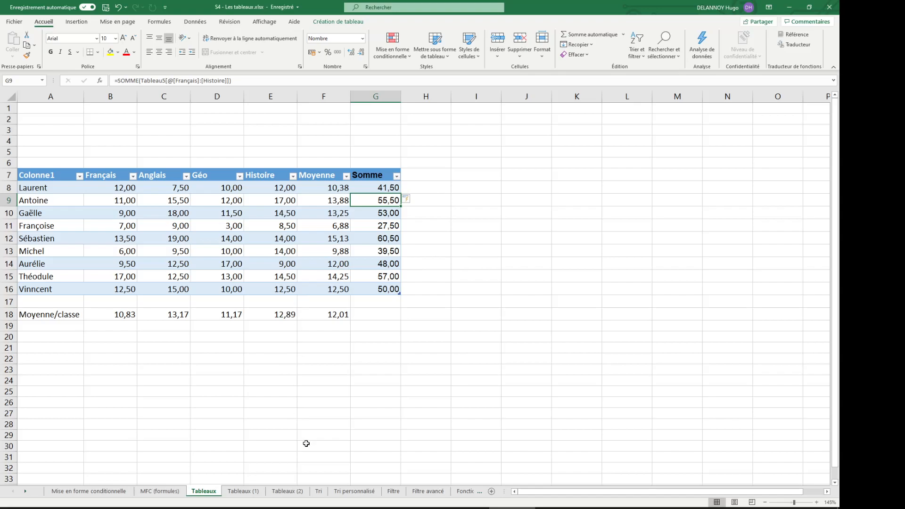
# Open the Tri sheet and look over the whole employee table from Code alpha to TOTAL
pyautogui.click(318, 491)
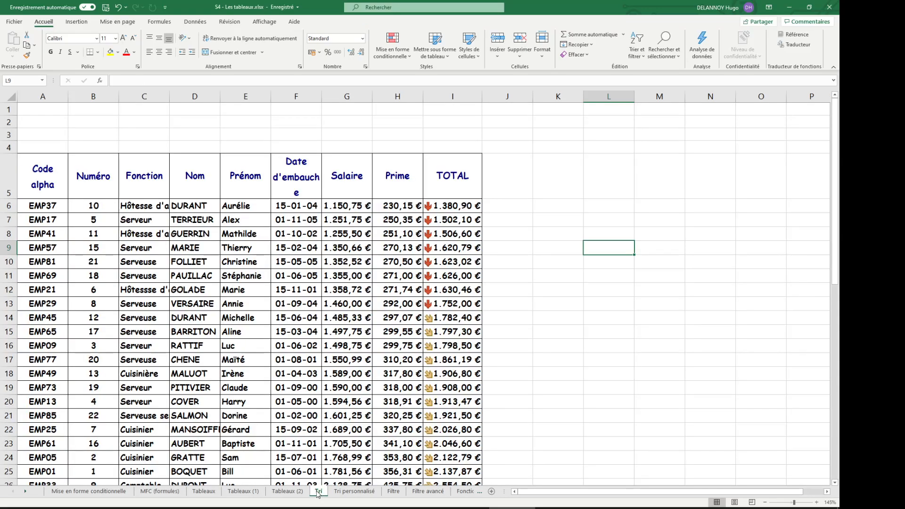
pyautogui.click(559, 335)
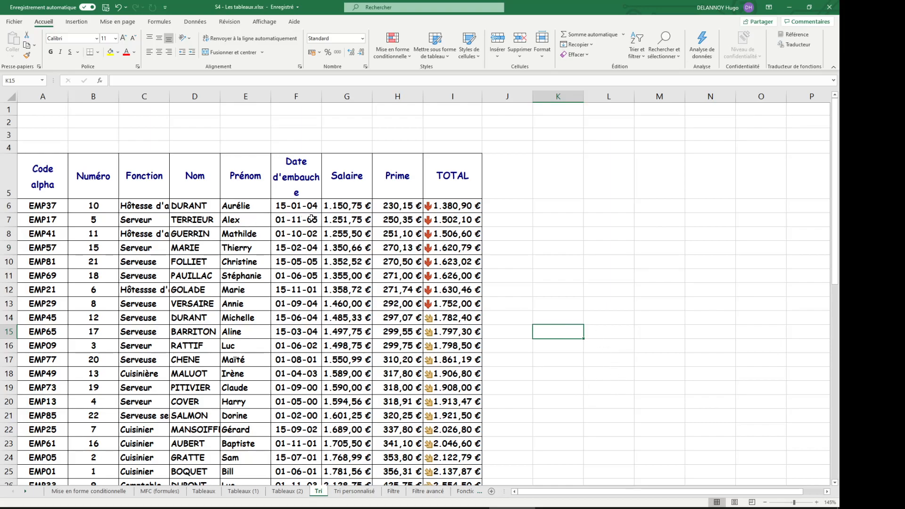
pyautogui.scroll(-4, 271, 251)
pyautogui.scroll(3, 273, 257)
pyautogui.moveTo(45, 137); pyautogui.dragTo(475, 462)
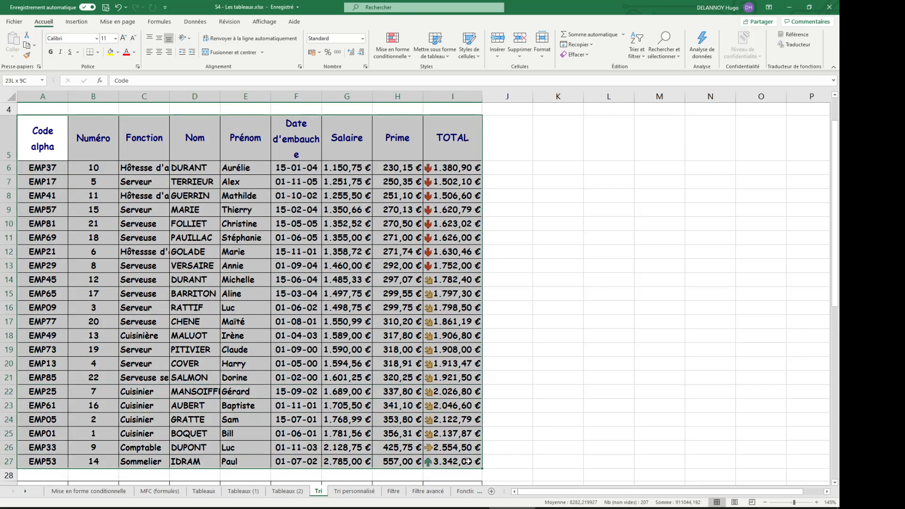
pyautogui.click(578, 235)
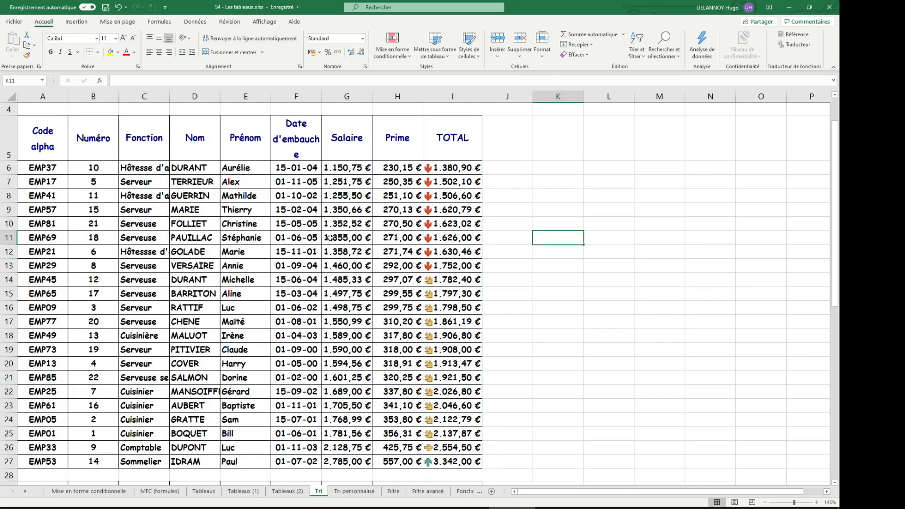
# Check which range the Sort command picks from a single Salaire cell, and close it without sorting
pyautogui.click(347, 213)
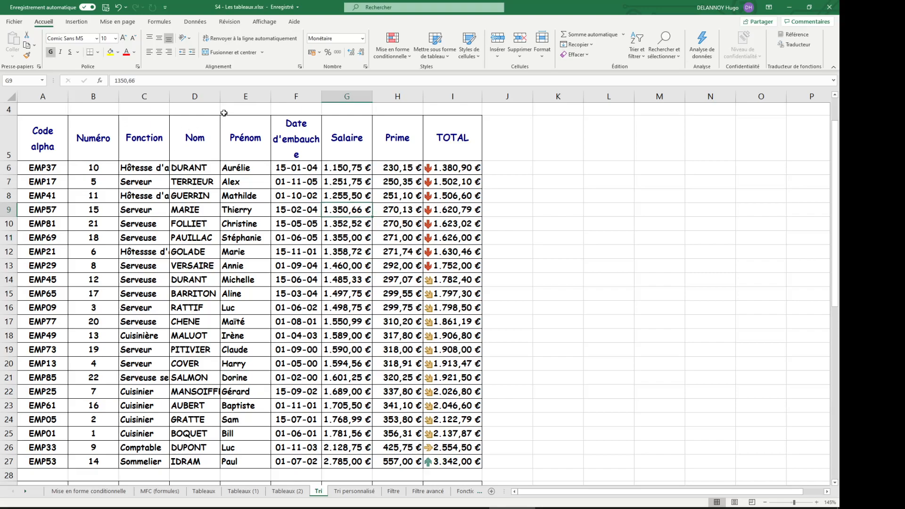
pyautogui.click(195, 22)
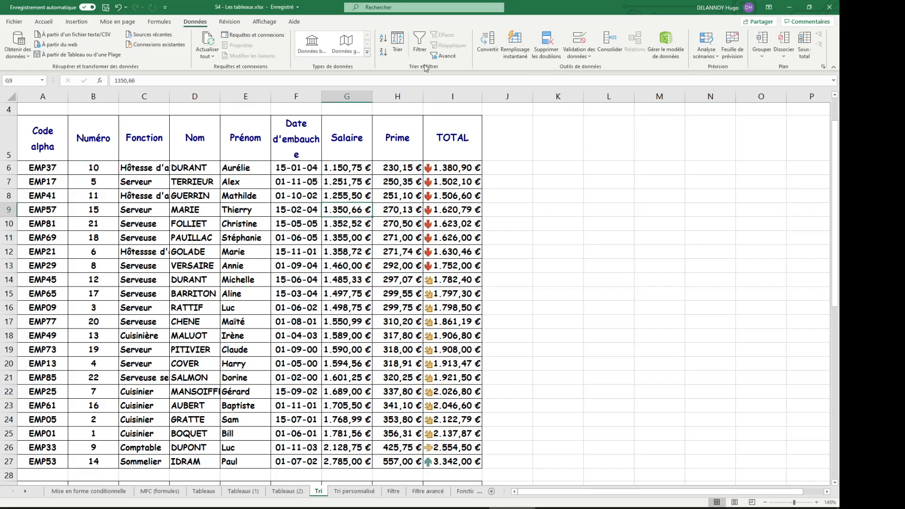
pyautogui.click(395, 43)
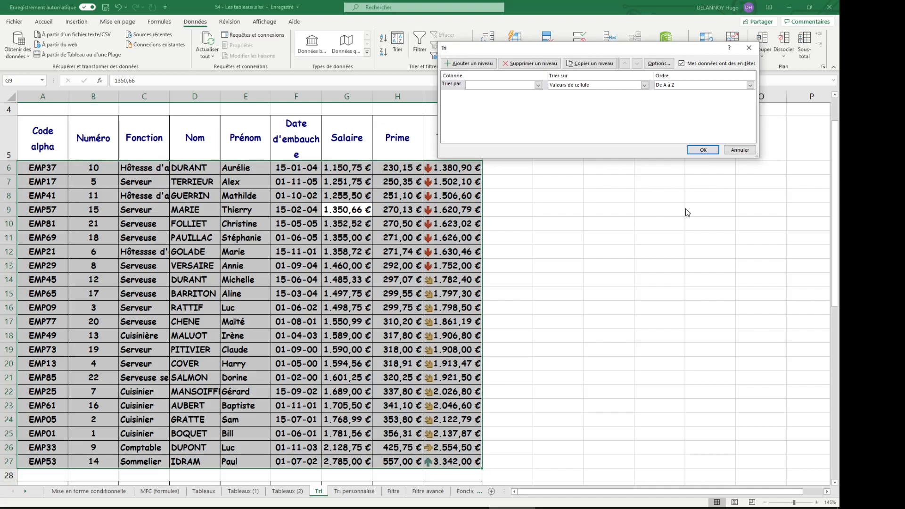
pyautogui.click(739, 150)
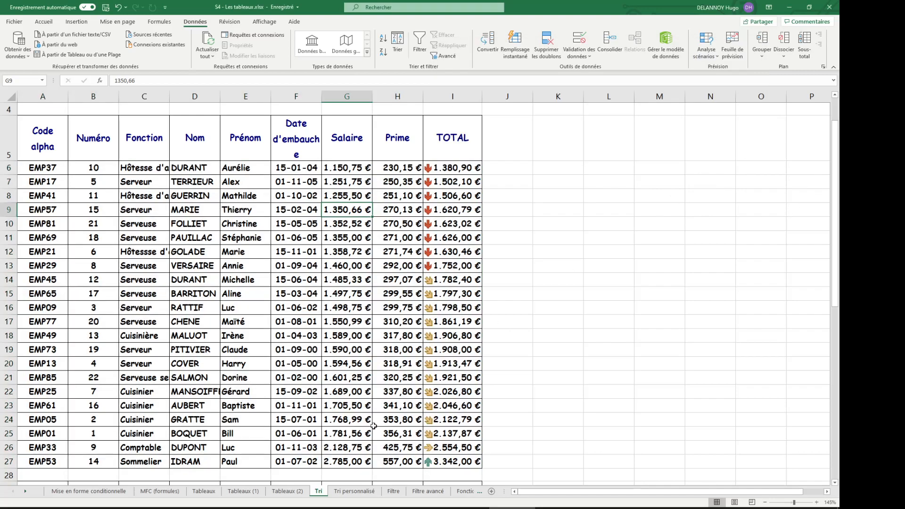
# Review the sort and filter options of the Histoire column on the Tableaux sheet, and return to the Tri sheet
pyautogui.click(203, 491)
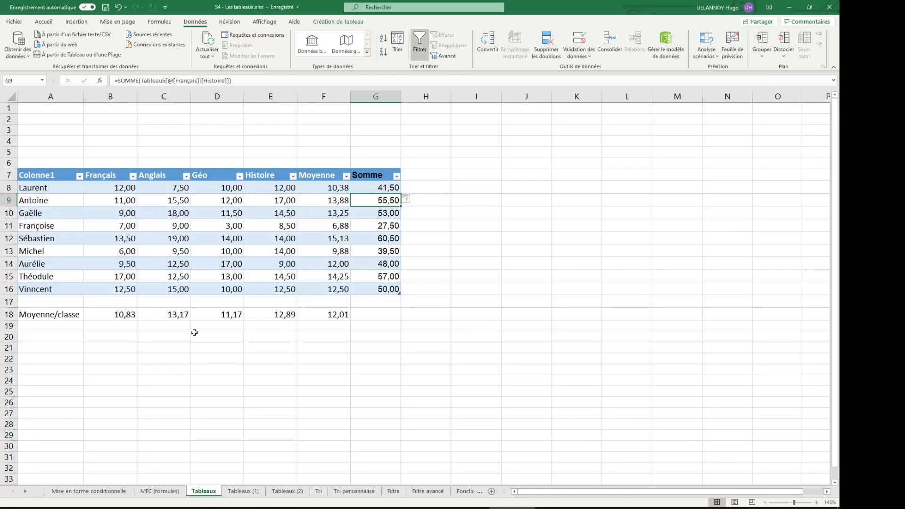
pyautogui.click(293, 176)
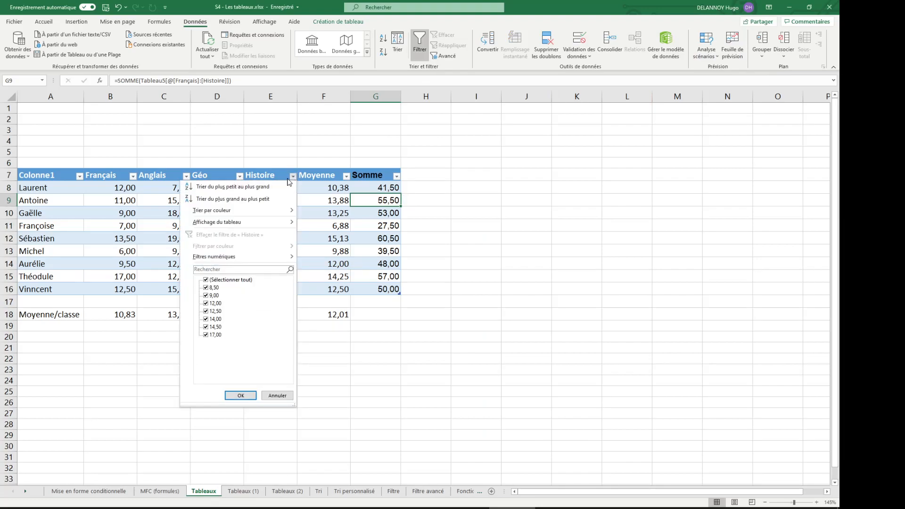
pyautogui.click(522, 334)
pyautogui.click(321, 491)
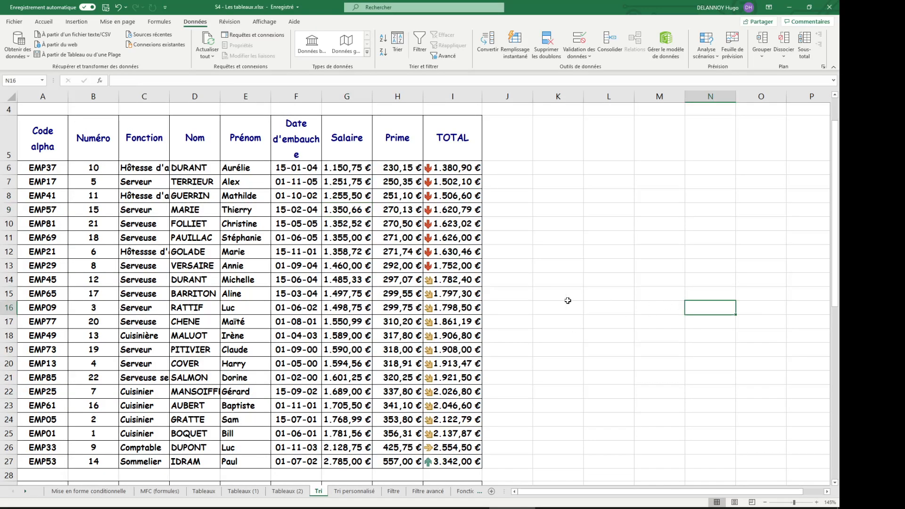
# Check the range Sort picks from a Date d'embauche cell while the list has no gaps, and cancel
pyautogui.click(296, 207)
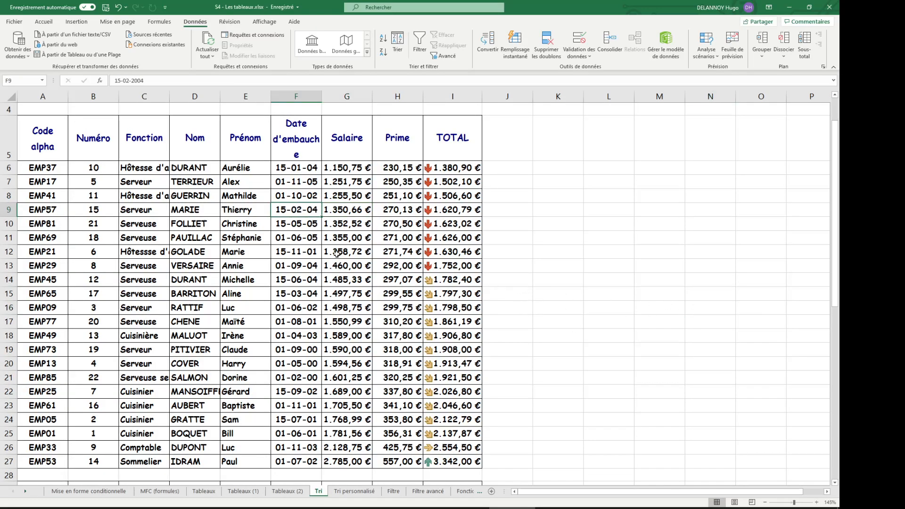
pyautogui.click(397, 43)
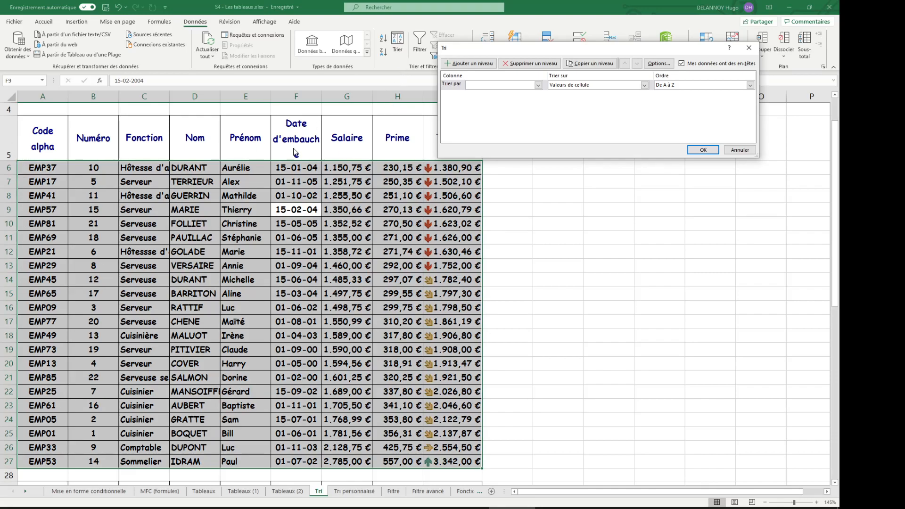
pyautogui.click(736, 150)
# Clear the contents of row 15 and check which range Sort picks from a Date d'embauche cell above it
pyautogui.click(8, 293)
pyautogui.press('Delete')
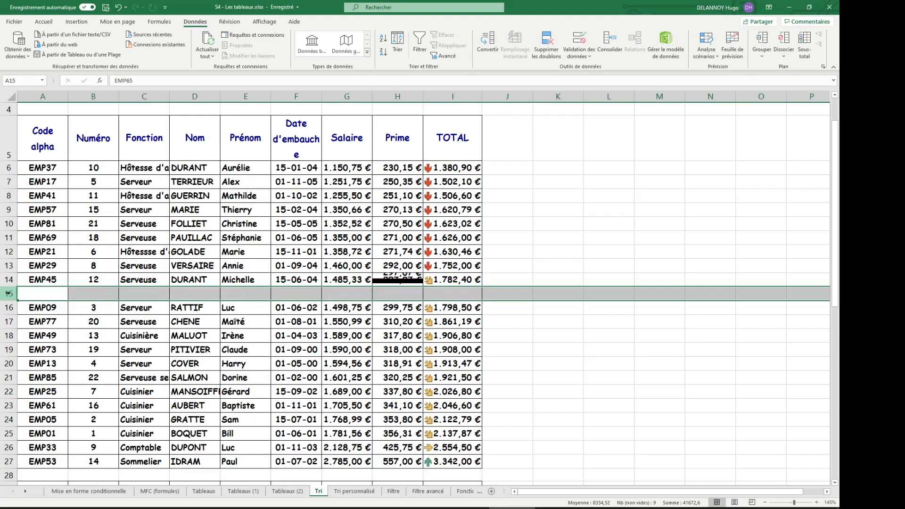
pyautogui.click(593, 347)
pyautogui.click(280, 205)
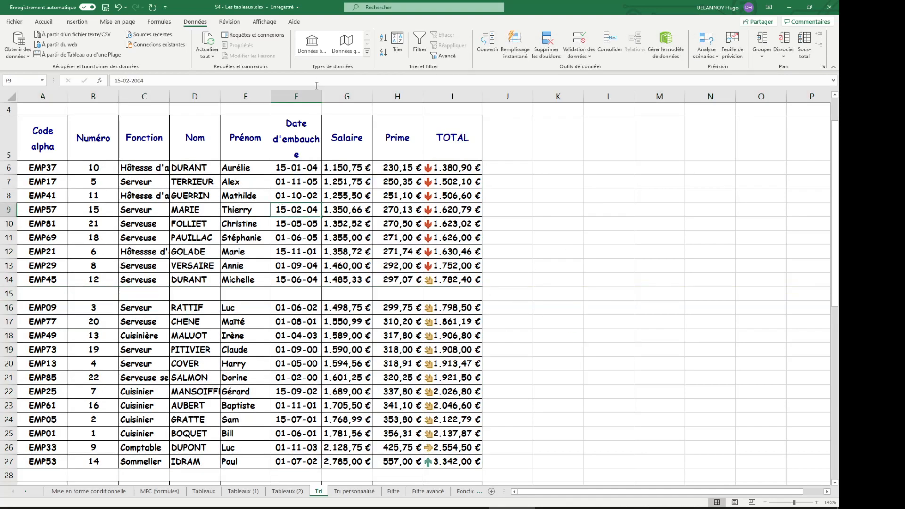
pyautogui.click(397, 43)
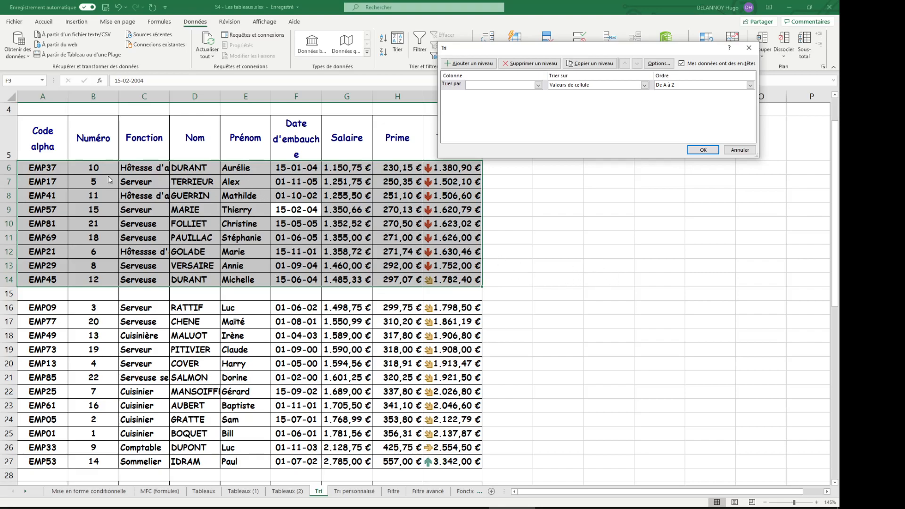
pyautogui.click(741, 149)
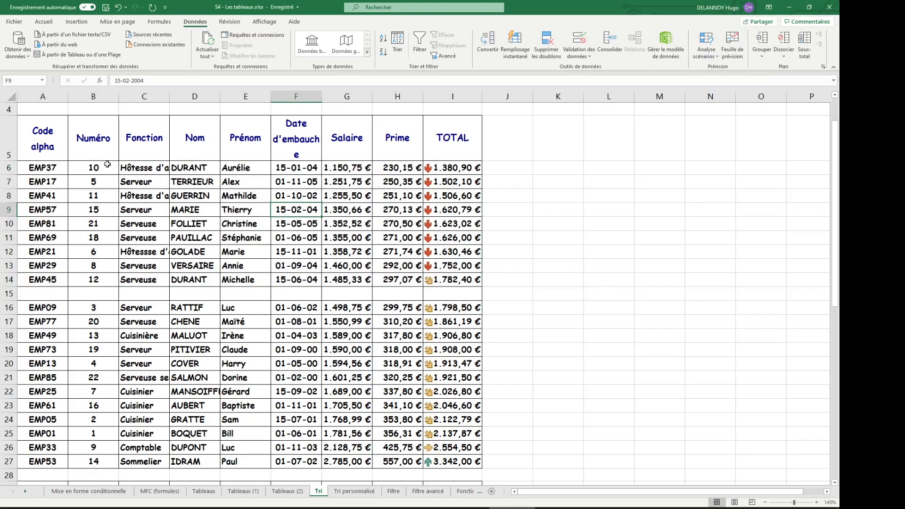
# Select the full data range A6:I27 across the empty row, and undo the clearing of row 15
pyautogui.moveTo(46, 168); pyautogui.dragTo(458, 463)
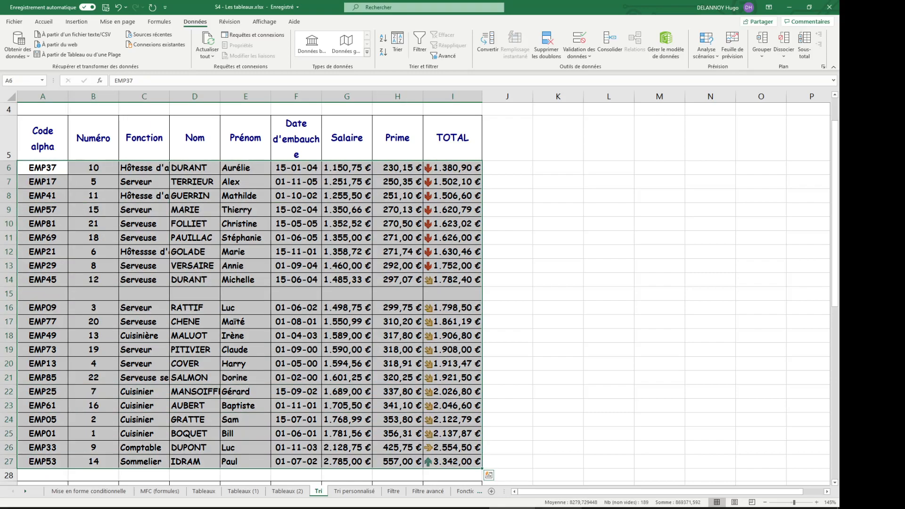
pyautogui.click(589, 365)
pyautogui.hotkey('ctrl', 'z')
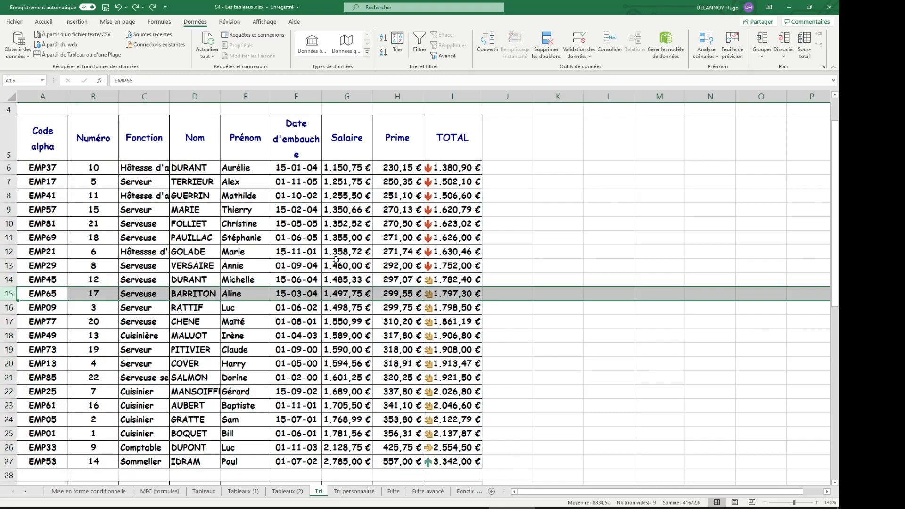
# Open Sort on the employee table and view the column choices with the header option off before turning it back on
pyautogui.click(168, 222)
pyautogui.click(397, 45)
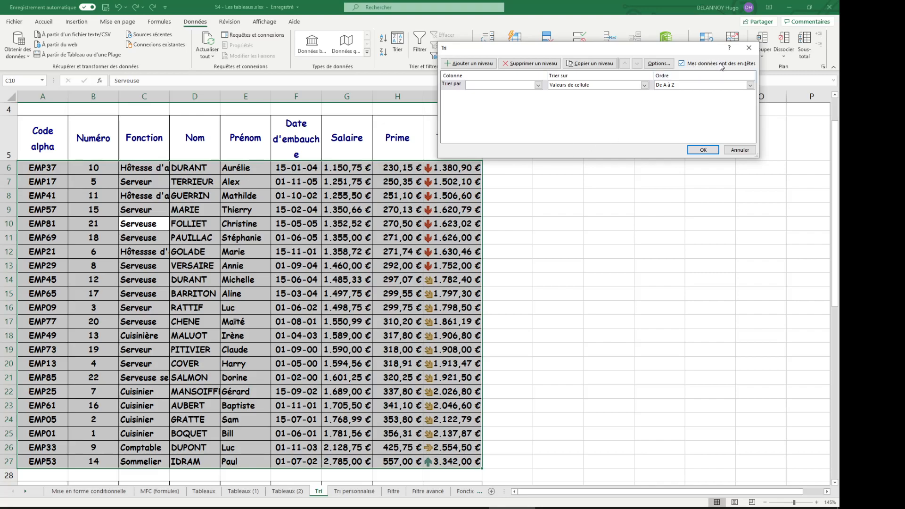
pyautogui.click(689, 65)
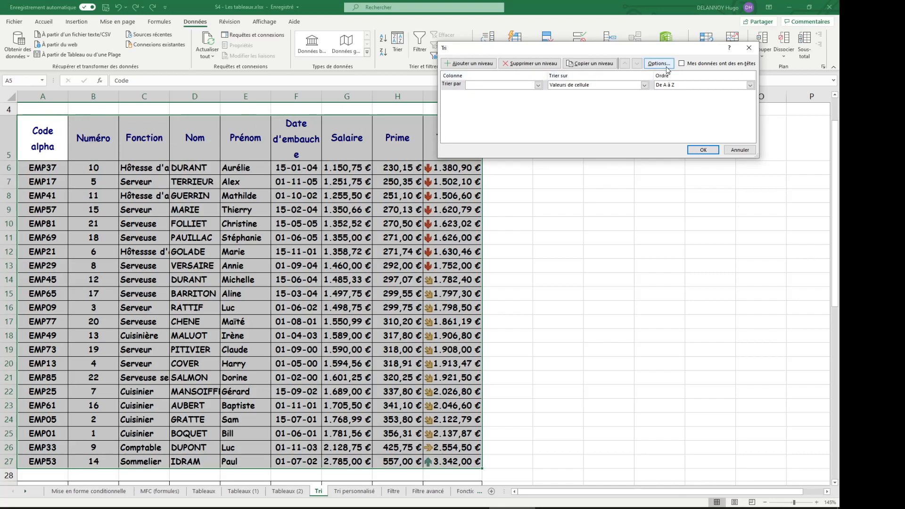
pyautogui.click(508, 85)
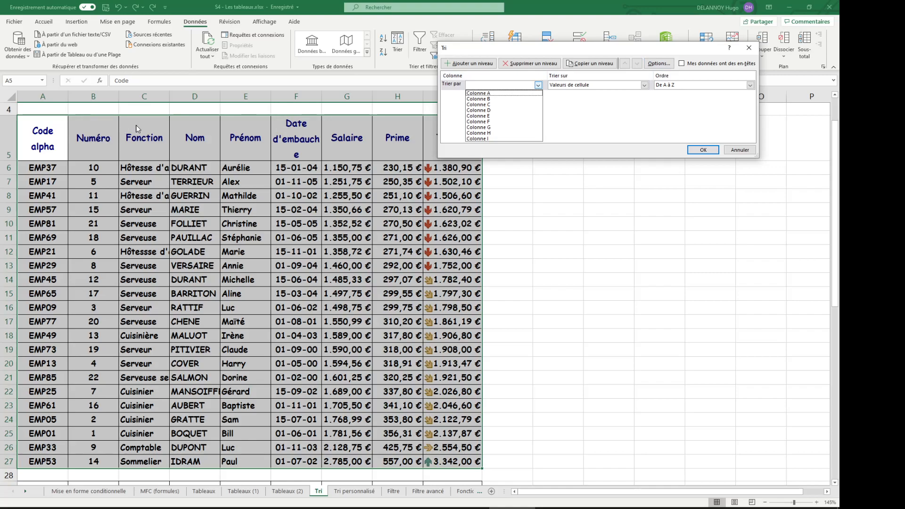
pyautogui.press('Down')
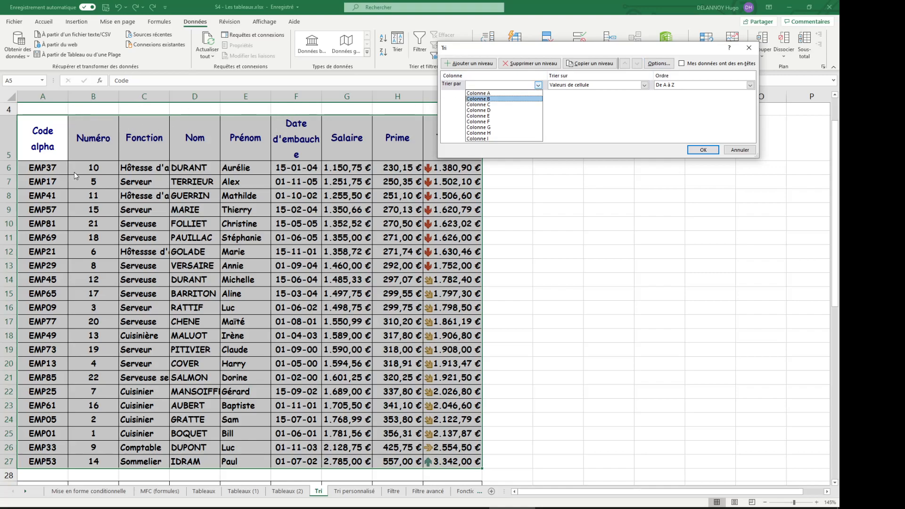
pyautogui.click(568, 120)
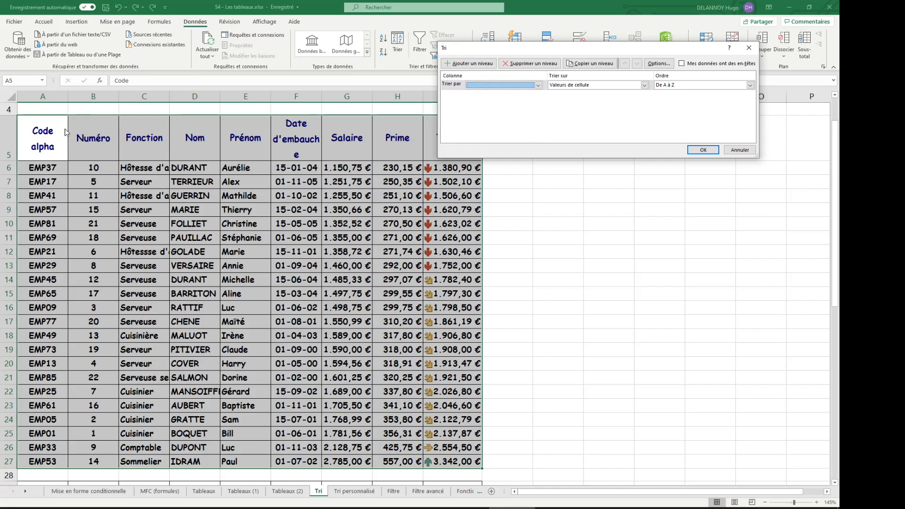
pyautogui.click(683, 63)
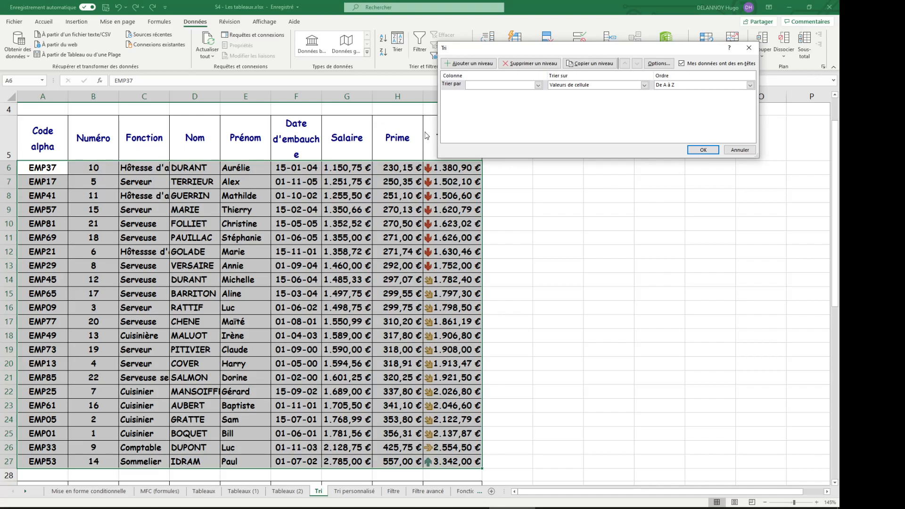
# Sort the employee table by Numéro on cell values, from smallest to largest
pyautogui.click(502, 85)
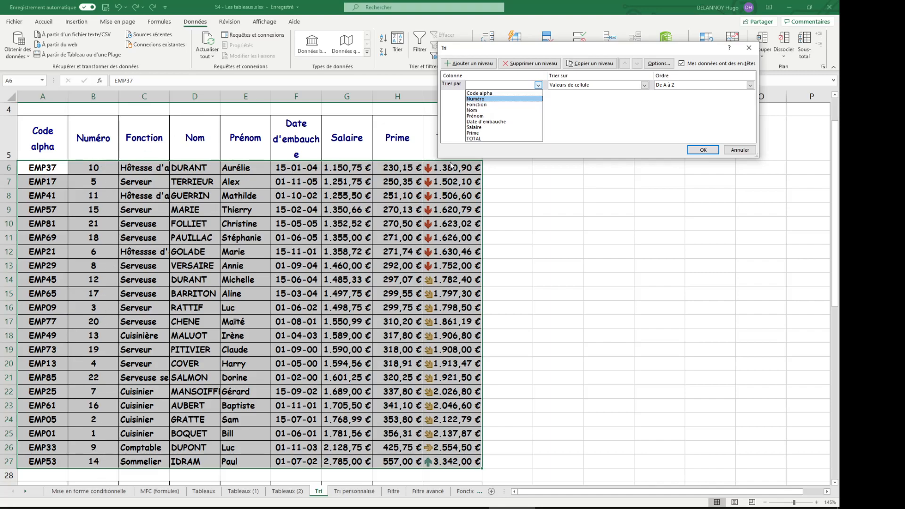
pyautogui.click(502, 100)
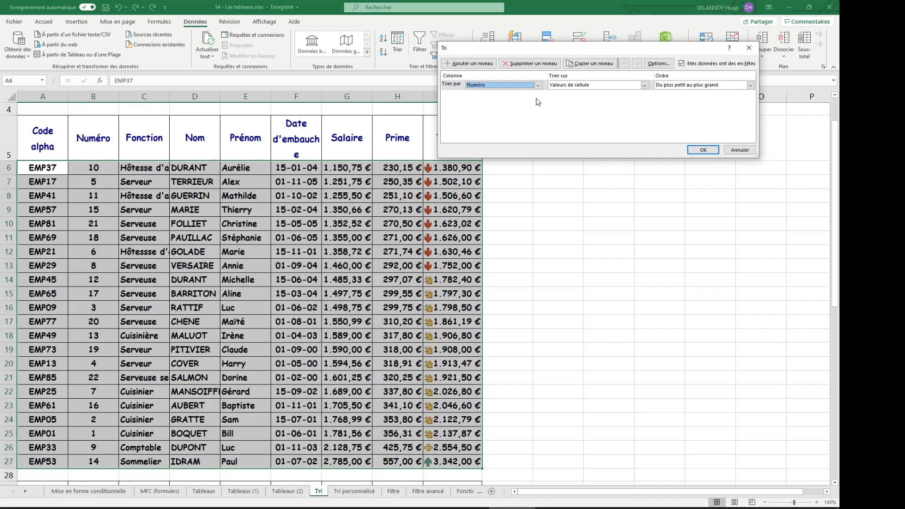
pyautogui.click(583, 86)
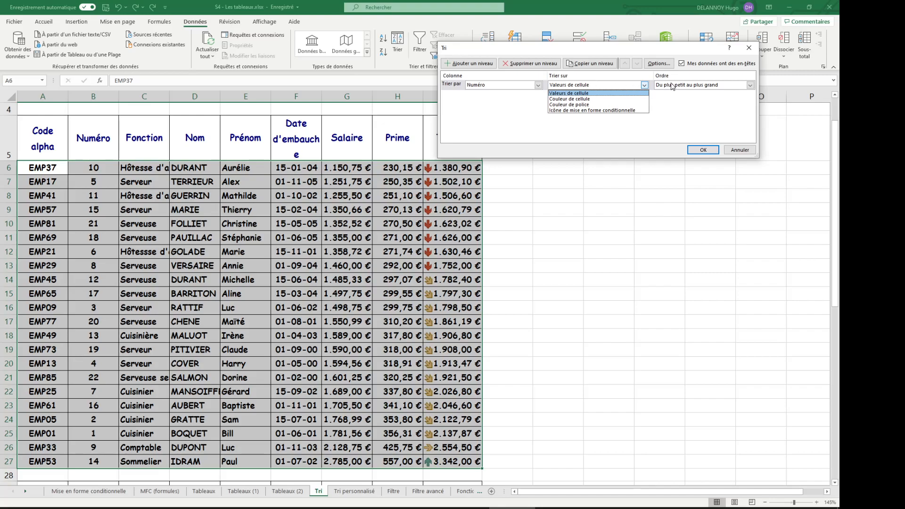
pyautogui.click(702, 149)
pyautogui.click(703, 149)
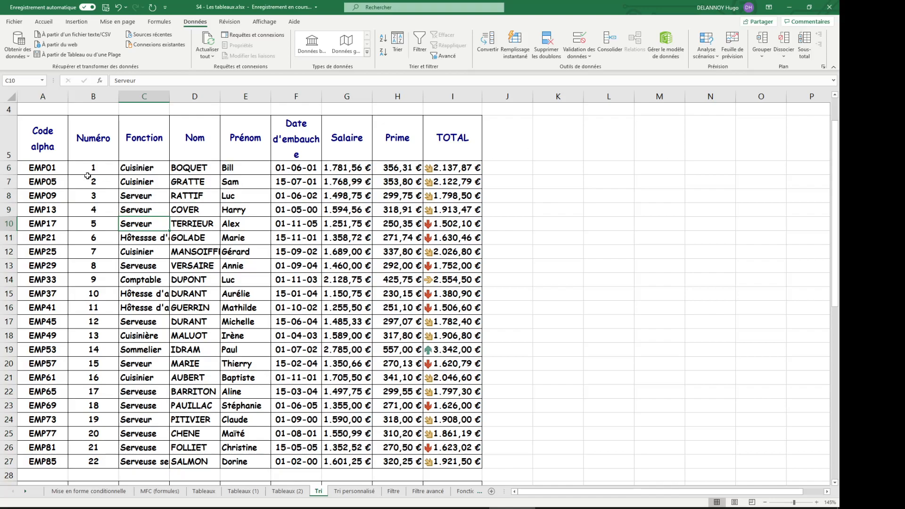
# Examine the sorted table by highlighting the first record, the Numéro column and the full data range A6:I27
pyautogui.moveTo(44, 167); pyautogui.dragTo(255, 166)
pyautogui.click(60, 170)
pyautogui.moveTo(109, 172); pyautogui.dragTo(98, 464)
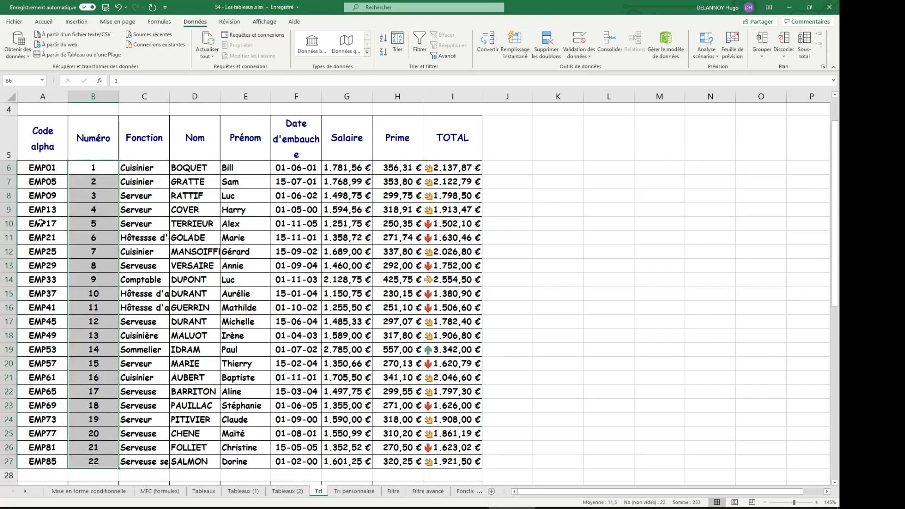
pyautogui.moveTo(37, 170); pyautogui.dragTo(452, 167)
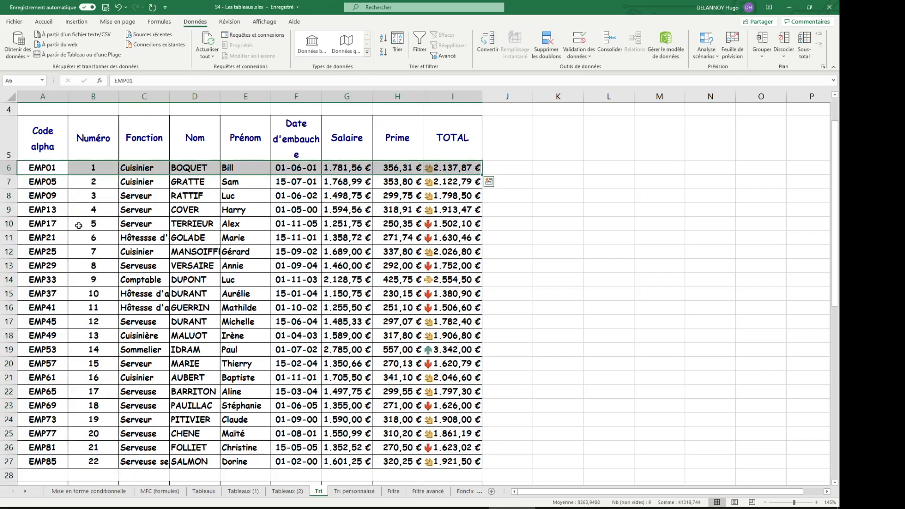
pyautogui.moveTo(97, 170); pyautogui.dragTo(101, 461)
pyautogui.moveTo(50, 167); pyautogui.dragTo(466, 457)
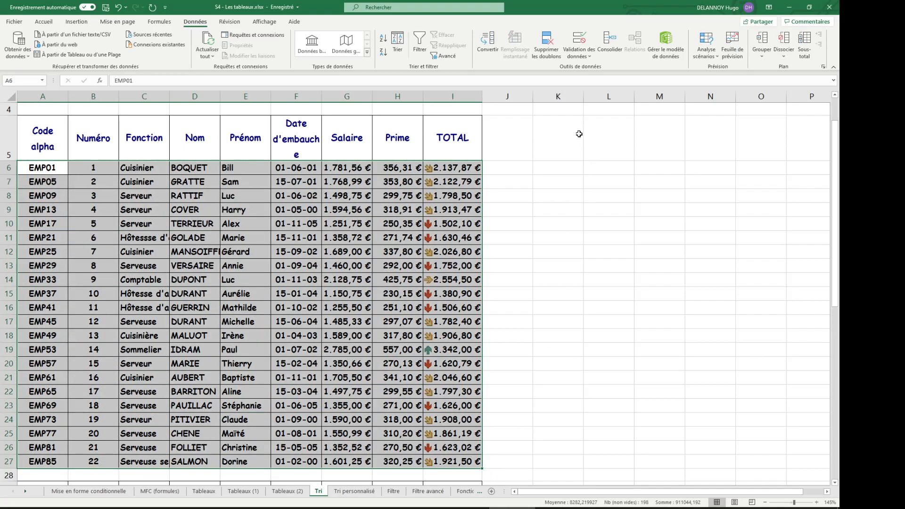
# Reopen Sort on the employee data, remove the Numéro sort level and confirm
pyautogui.click(397, 42)
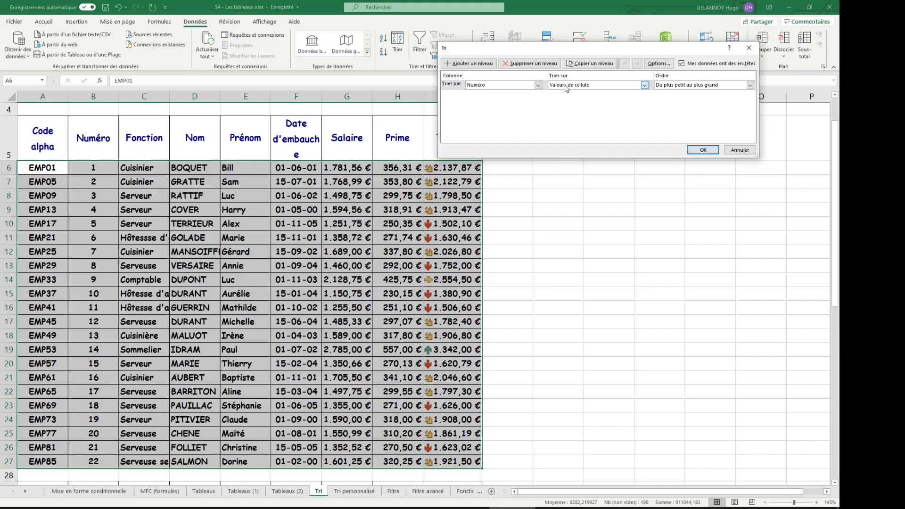
pyautogui.click(517, 66)
pyautogui.click(702, 150)
pyautogui.click(687, 149)
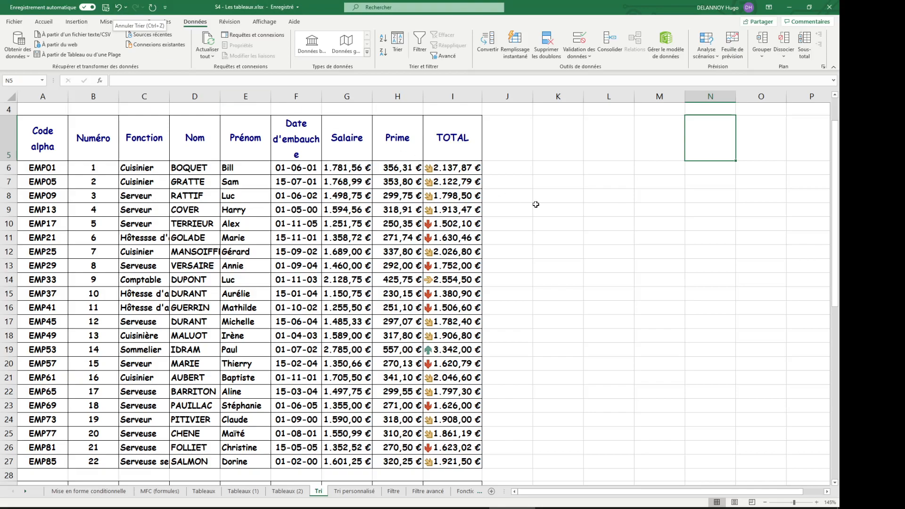
pyautogui.click(554, 213)
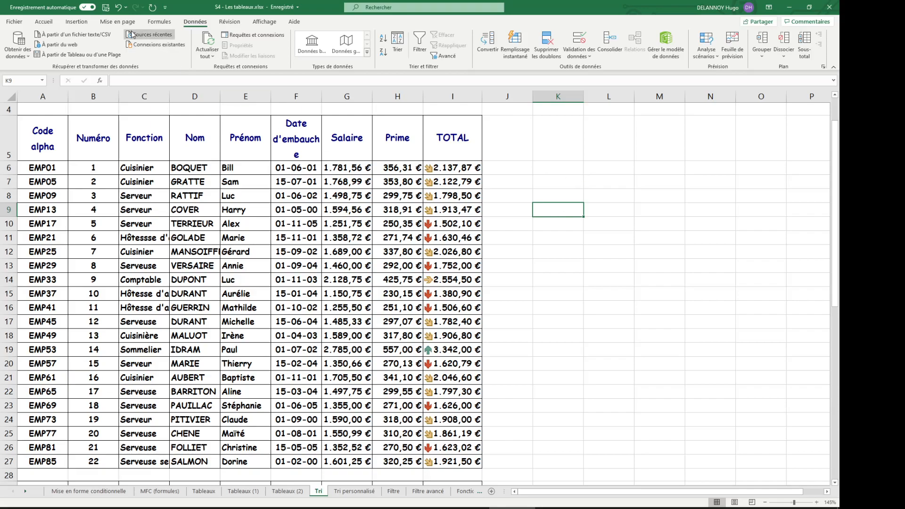
# Open Sort from the TOTAL values I6:I27 with the selection extended to the whole table, and cancel
pyautogui.click(673, 234)
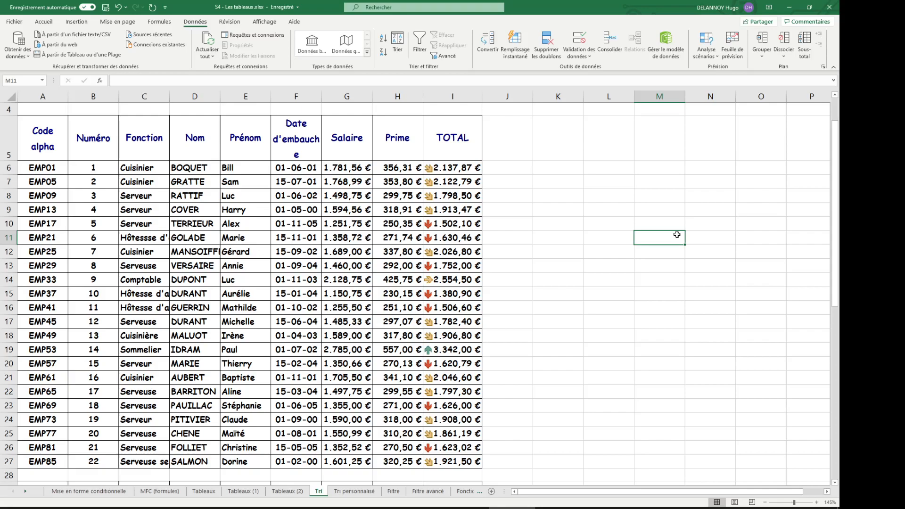
pyautogui.moveTo(466, 168); pyautogui.dragTo(477, 461)
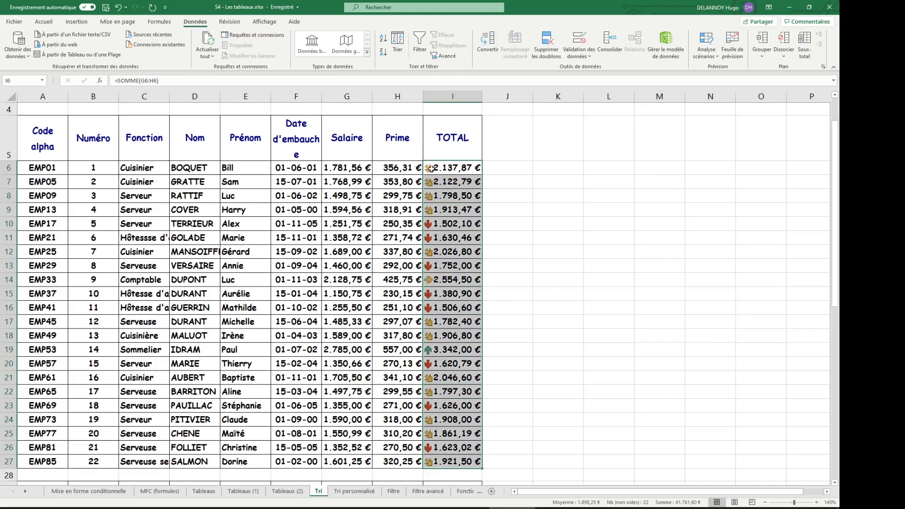
pyautogui.click(397, 44)
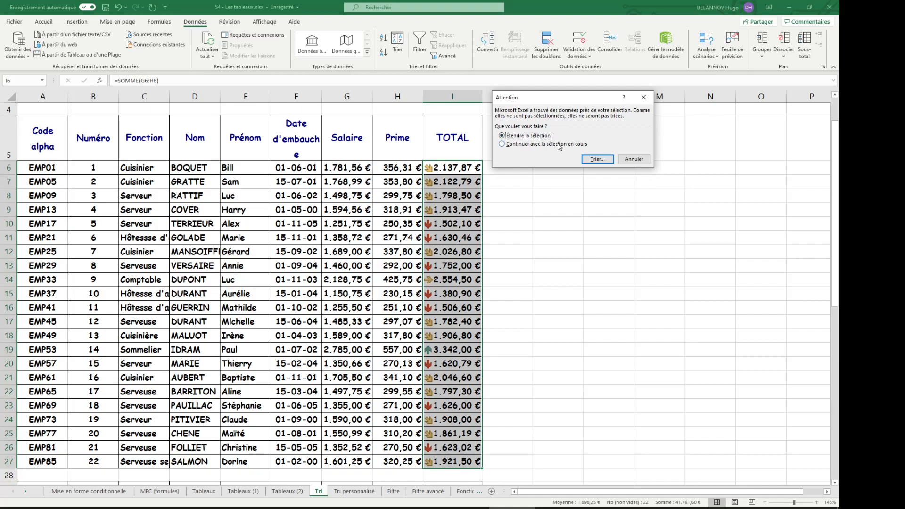
pyautogui.click(597, 158)
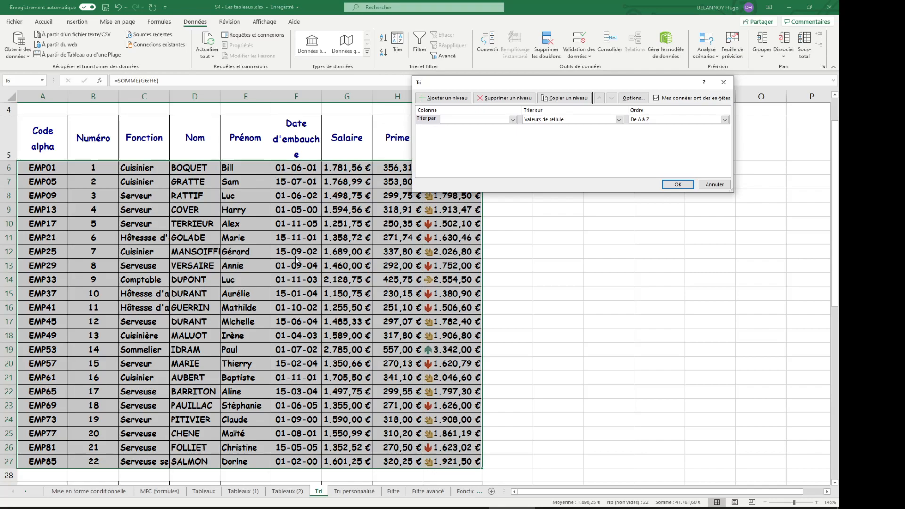
pyautogui.click(714, 184)
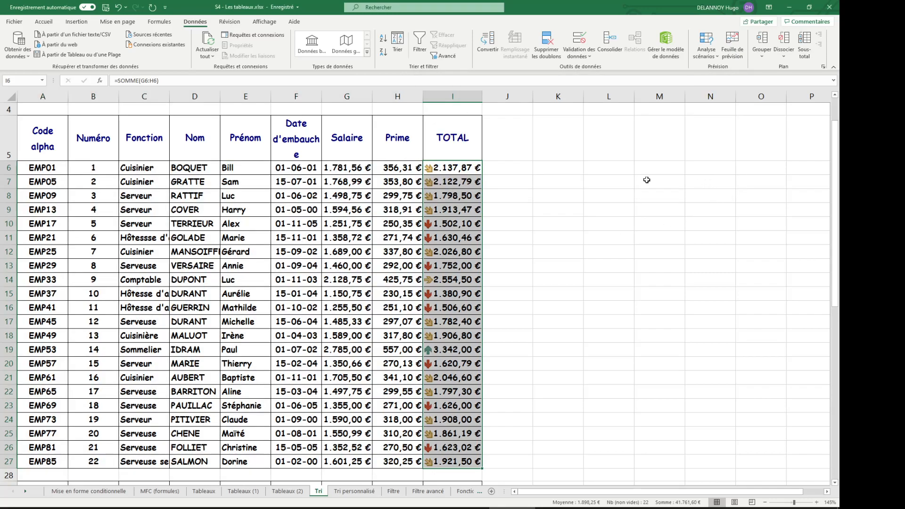
# Try sorting only the TOTAL values I6:I27 from smallest to largest with the header option off, then undo it and save the workbook
pyautogui.click(398, 56)
pyautogui.click(533, 144)
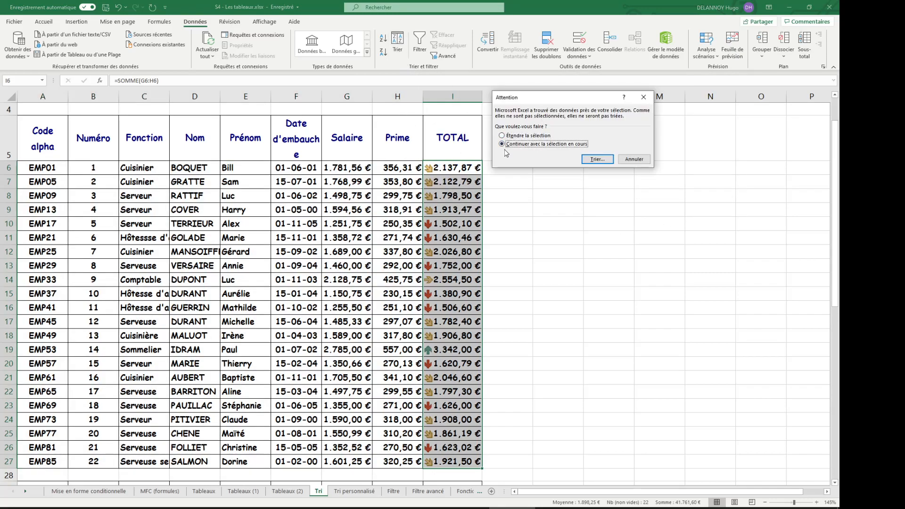
pyautogui.click(594, 160)
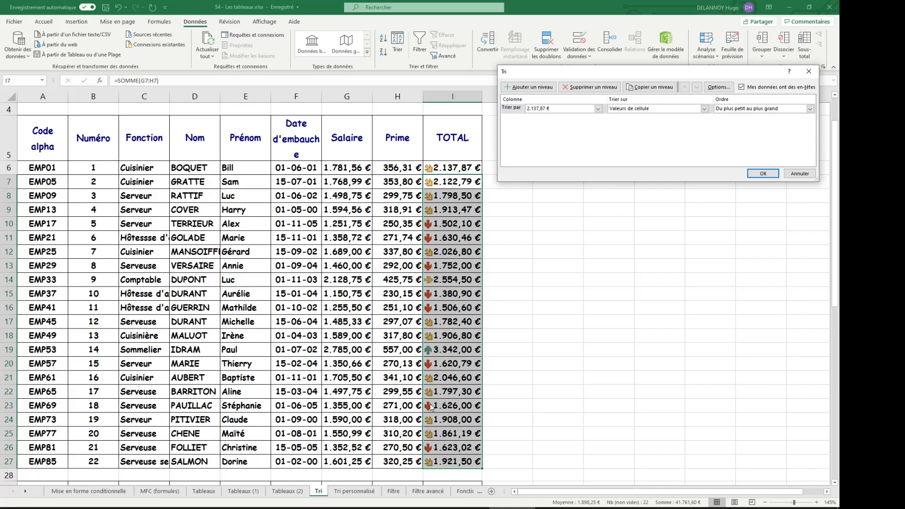
pyautogui.click(741, 87)
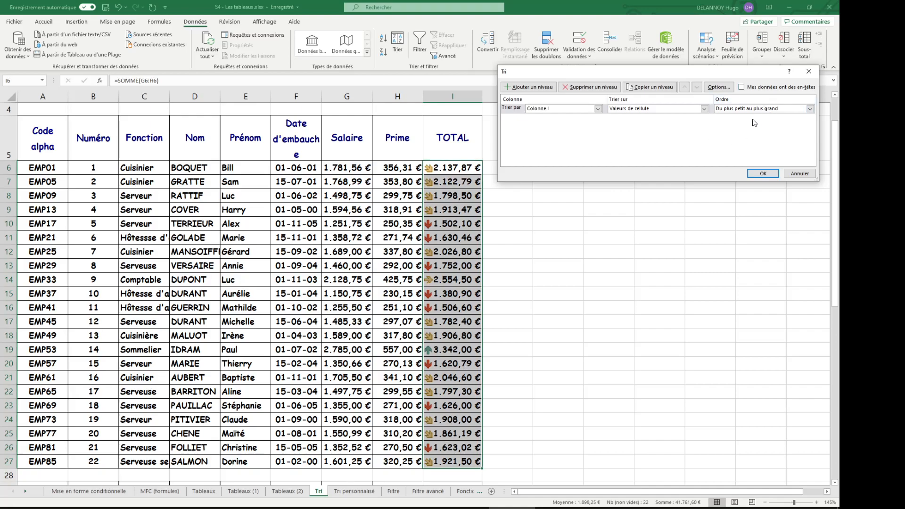
pyautogui.click(756, 173)
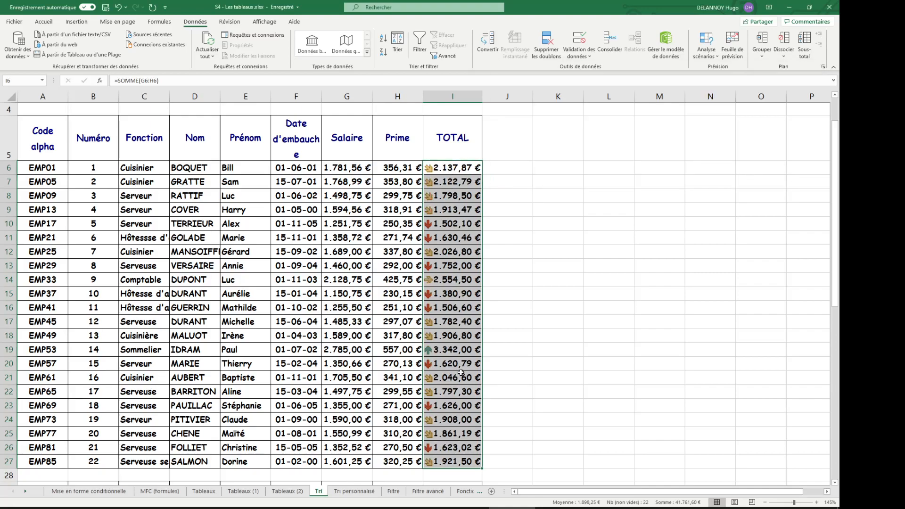
pyautogui.click(626, 331)
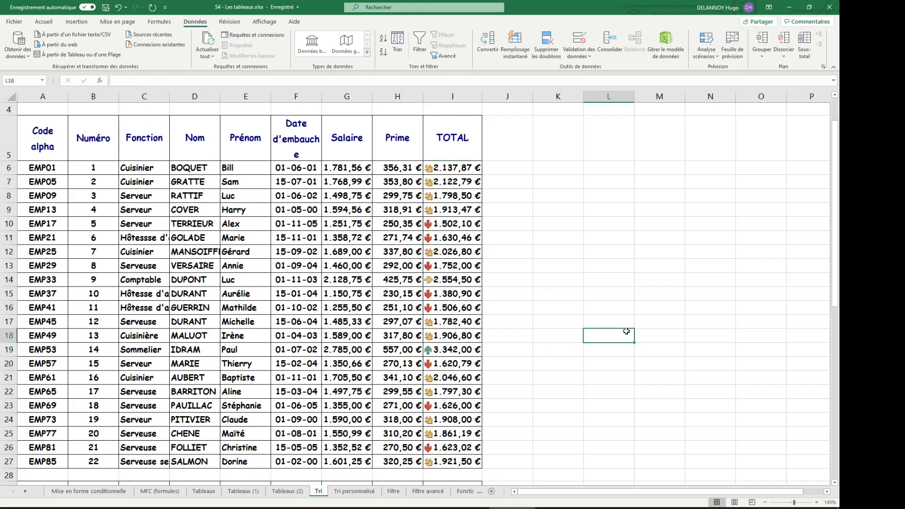
pyautogui.hotkey('ctrl', 'z')
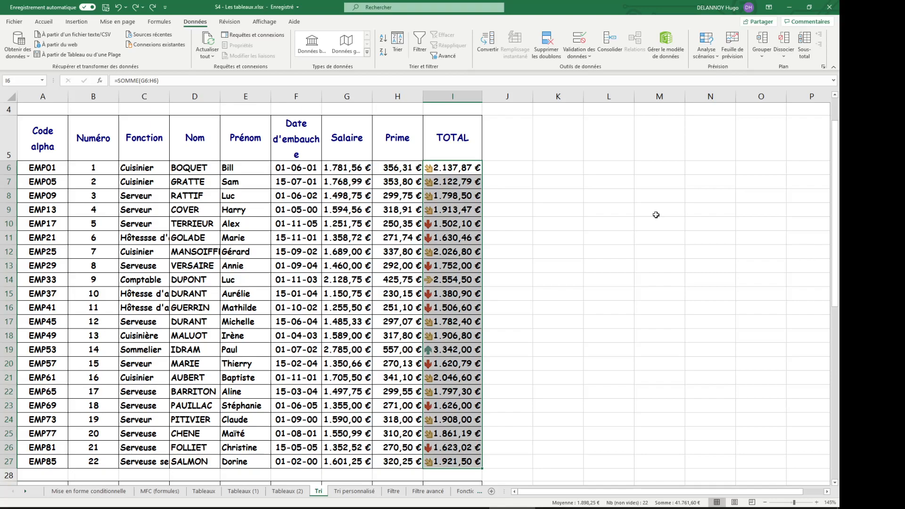
pyautogui.hotkey('ctrl', 's')
# Open Sort on the employee table and set the level to TOTAL, sorted on conditional formatting icon
pyautogui.click(273, 195)
pyautogui.click(398, 42)
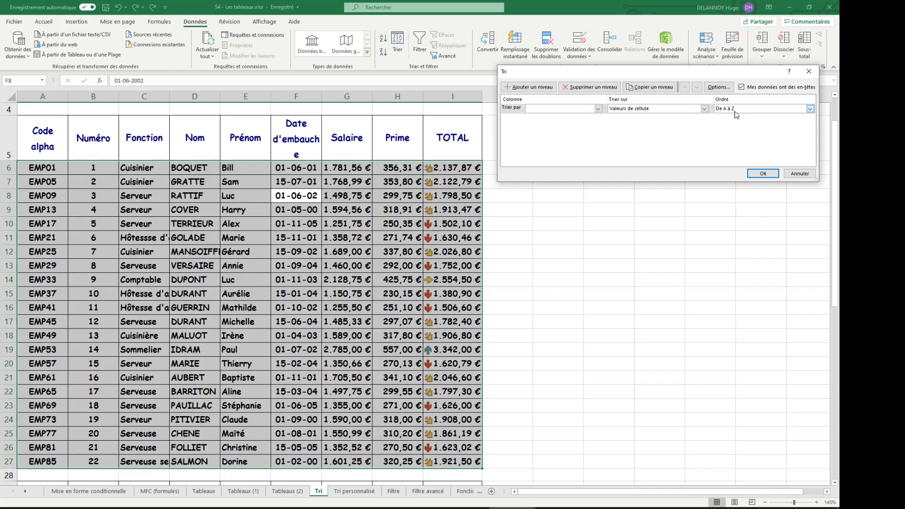
pyautogui.click(579, 111)
pyautogui.click(533, 164)
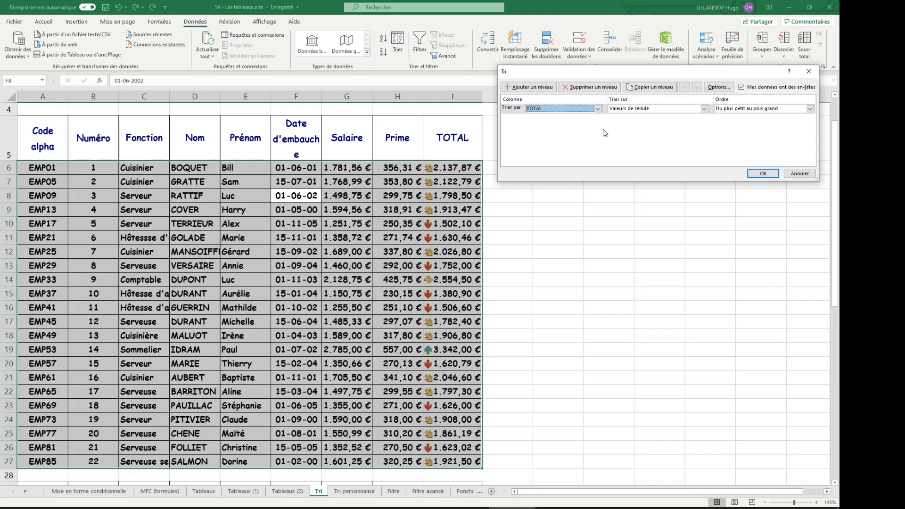
pyautogui.click(633, 109)
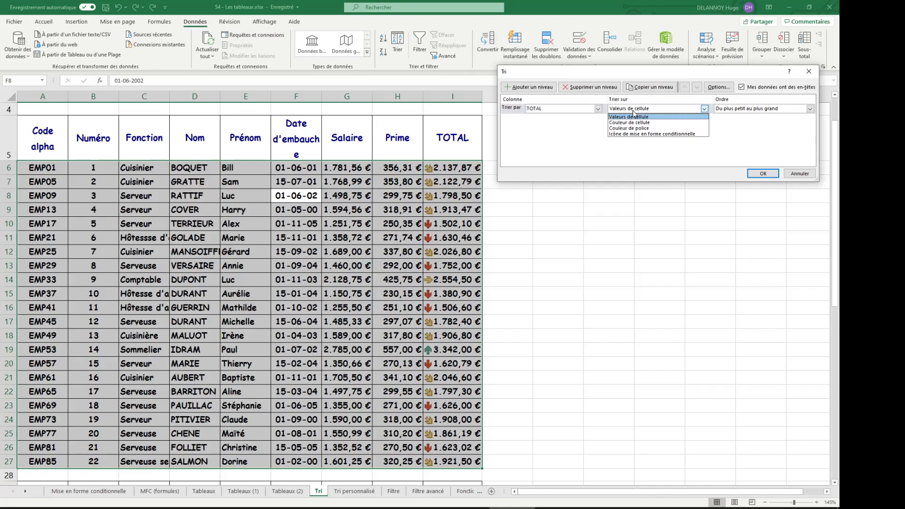
pyautogui.click(651, 134)
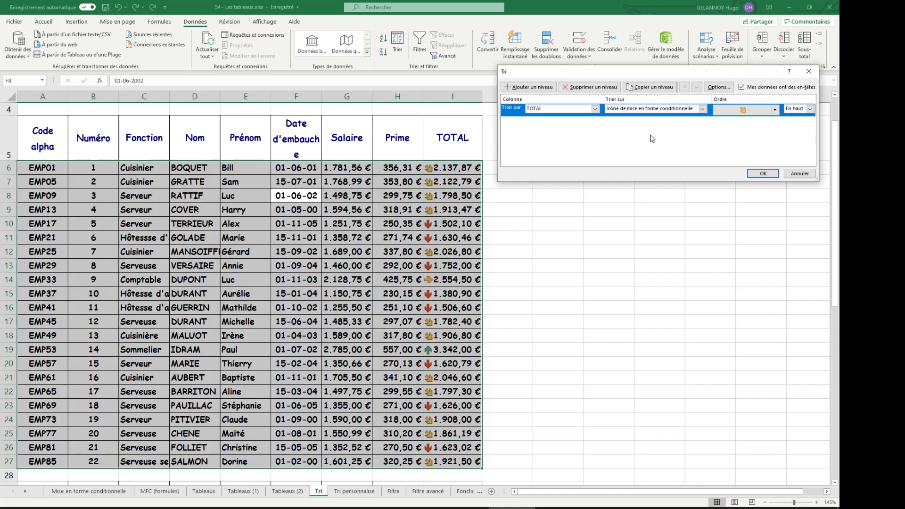
# Set the icon order to the green up arrow with placement En haut and apply the sort
pyautogui.click(775, 111)
pyautogui.click(730, 122)
pyautogui.click(810, 109)
pyautogui.click(810, 109)
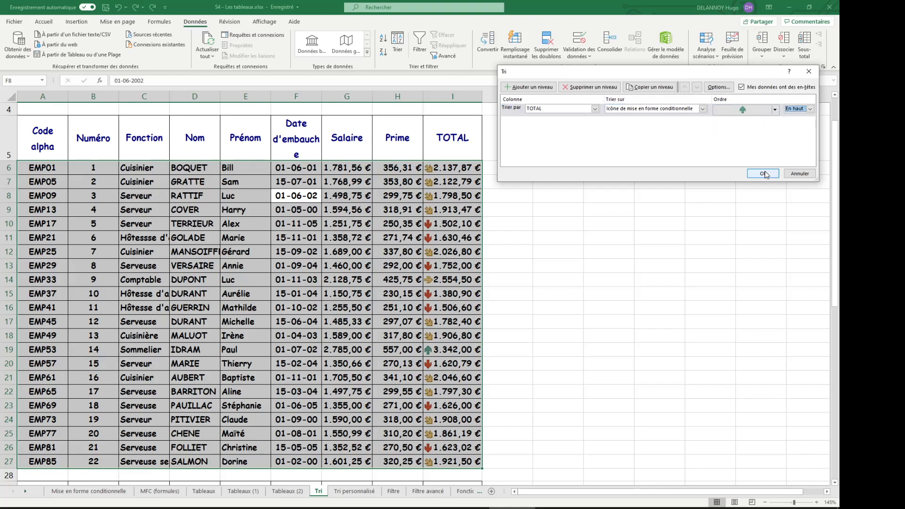
pyautogui.click(763, 173)
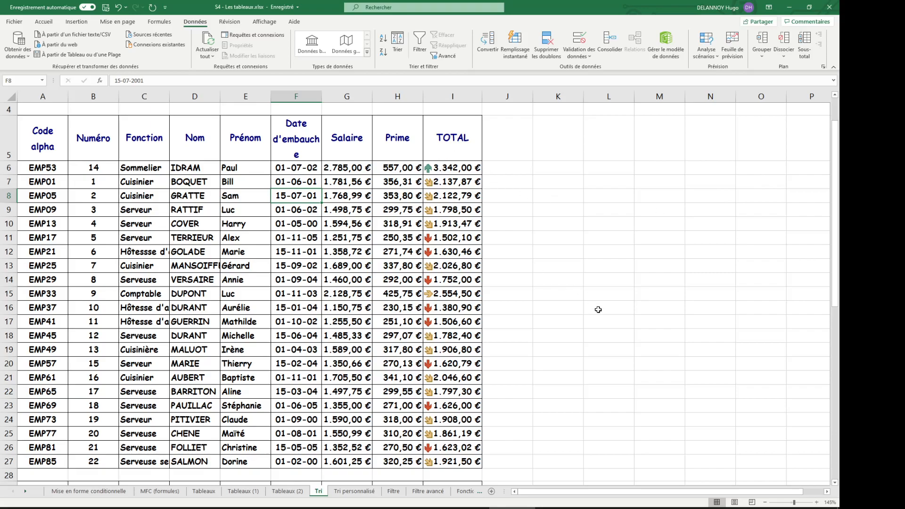
# Reopen Sort on the employee table, view the available icons and the sort-on criteria, and cancel
pyautogui.click(326, 198)
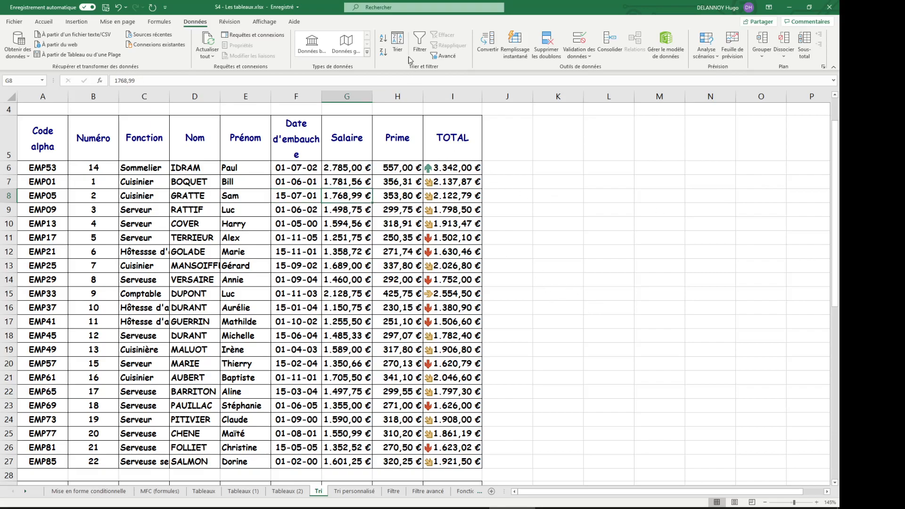
pyautogui.click(397, 45)
pyautogui.click(774, 109)
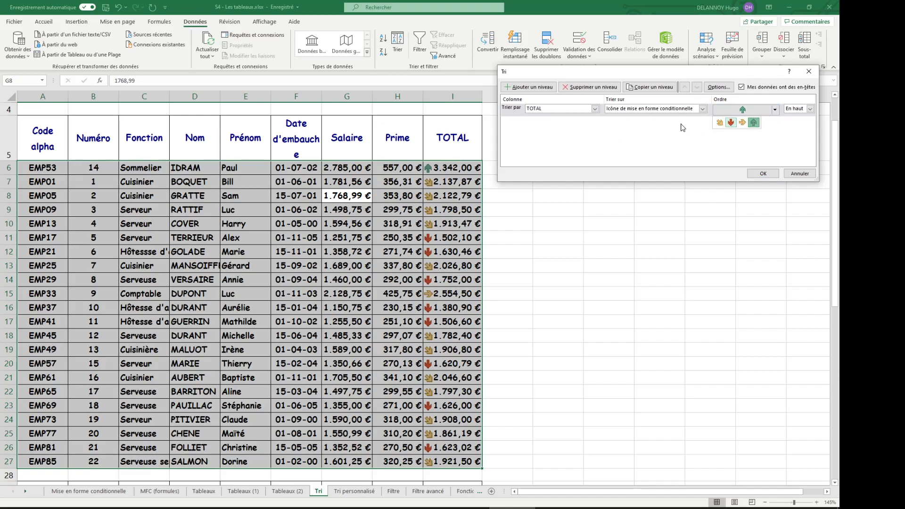
pyautogui.click(707, 113)
pyautogui.click(702, 109)
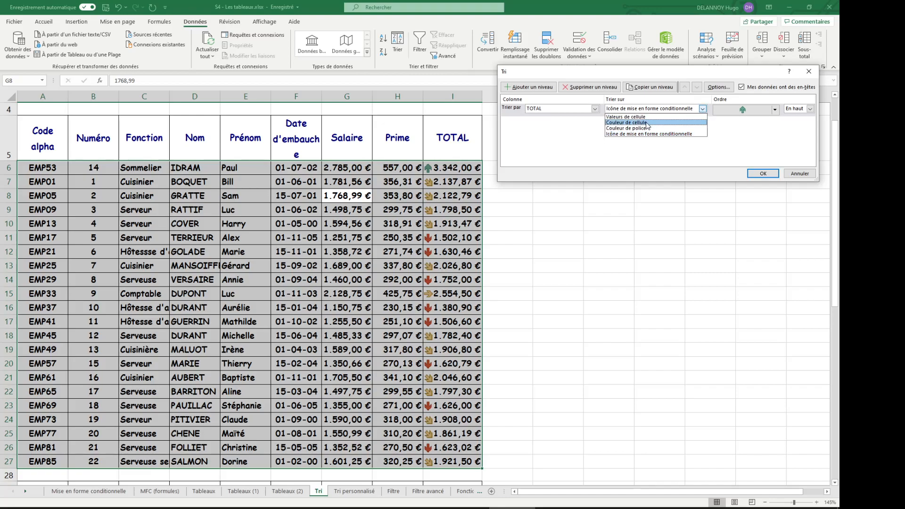
pyautogui.click(794, 176)
pyautogui.click(796, 175)
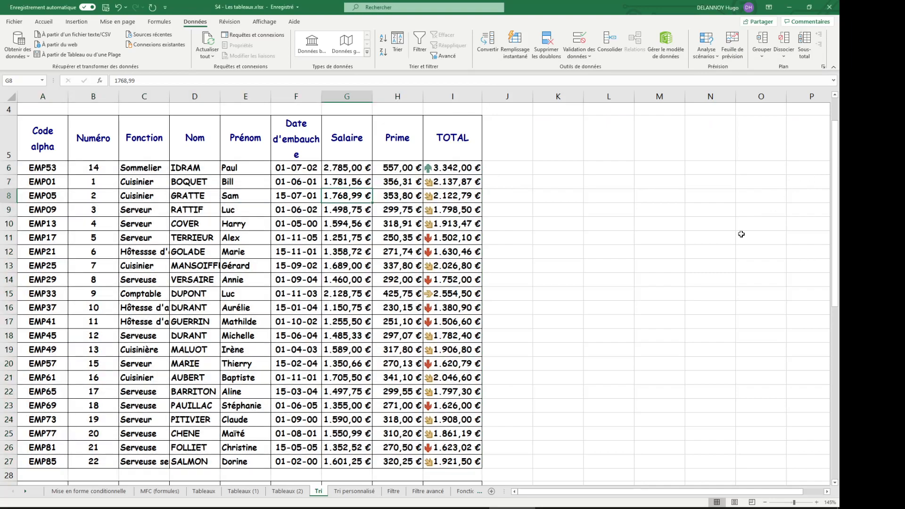
# On the Filtre sheet, set a Sort level to TOTAL by cell color, view the available colors and cancel
pyautogui.click(355, 491)
pyautogui.click(394, 491)
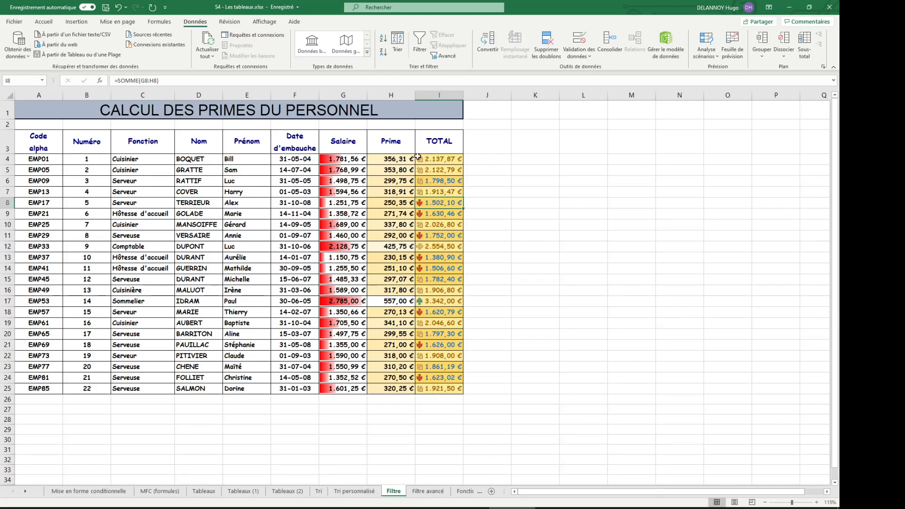
pyautogui.click(213, 201)
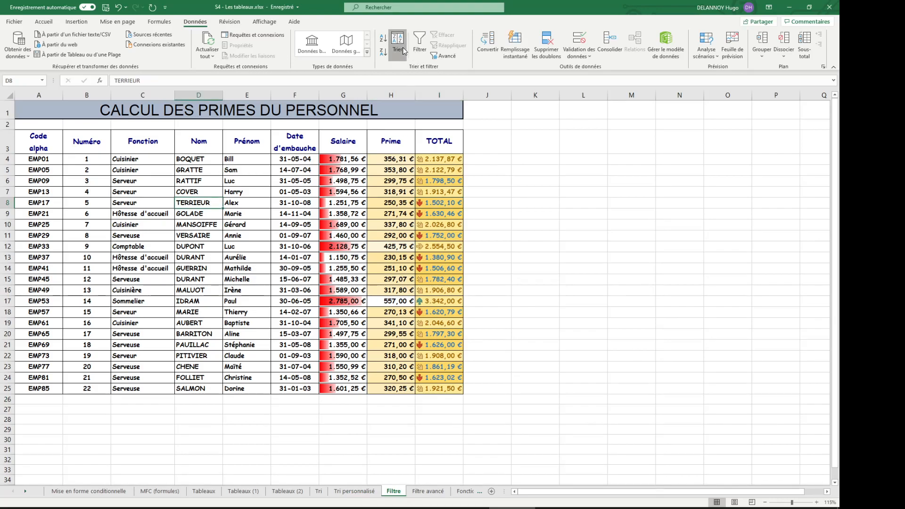
pyautogui.click(398, 45)
pyautogui.click(597, 109)
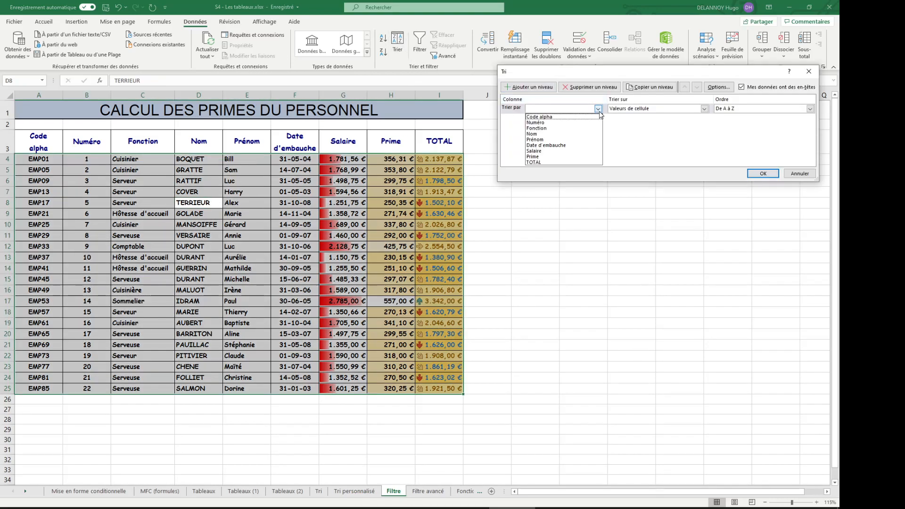
pyautogui.click(568, 162)
pyautogui.click(703, 108)
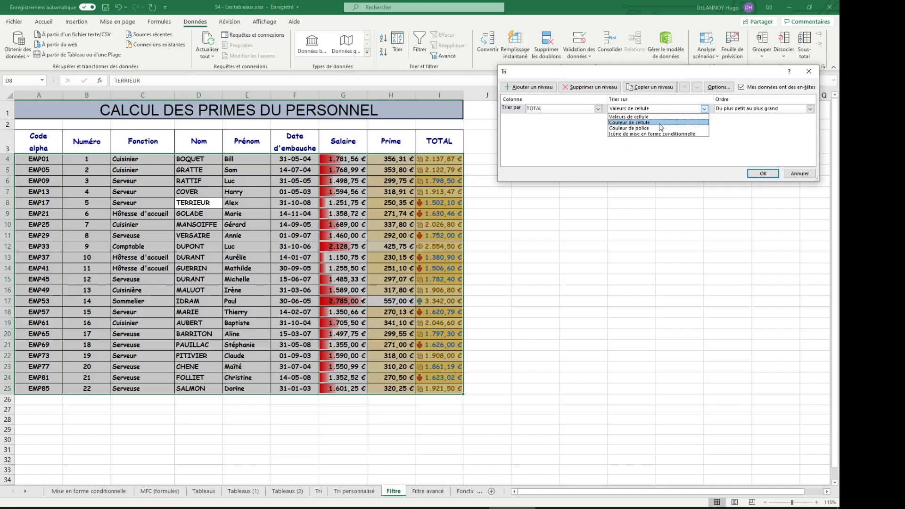
pyautogui.click(650, 123)
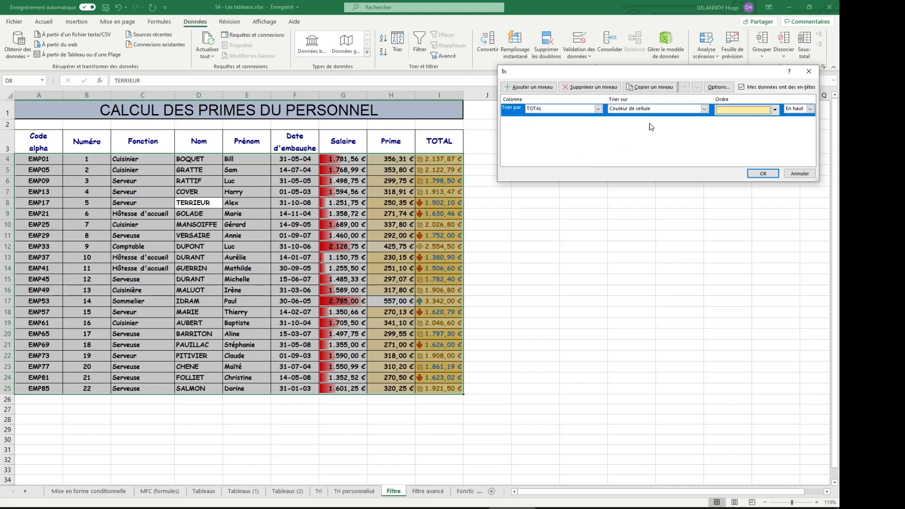
pyautogui.click(774, 111)
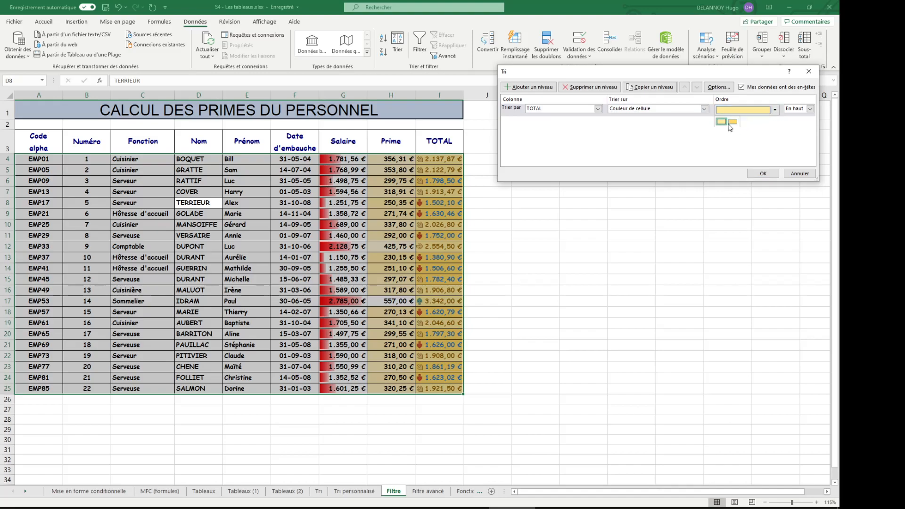
pyautogui.click(797, 175)
pyautogui.click(796, 177)
# Return to the Tri sheet, review the TOTAL icon sort level without applying it, and compare the icons in cells I6, I8 and I11
pyautogui.click(323, 491)
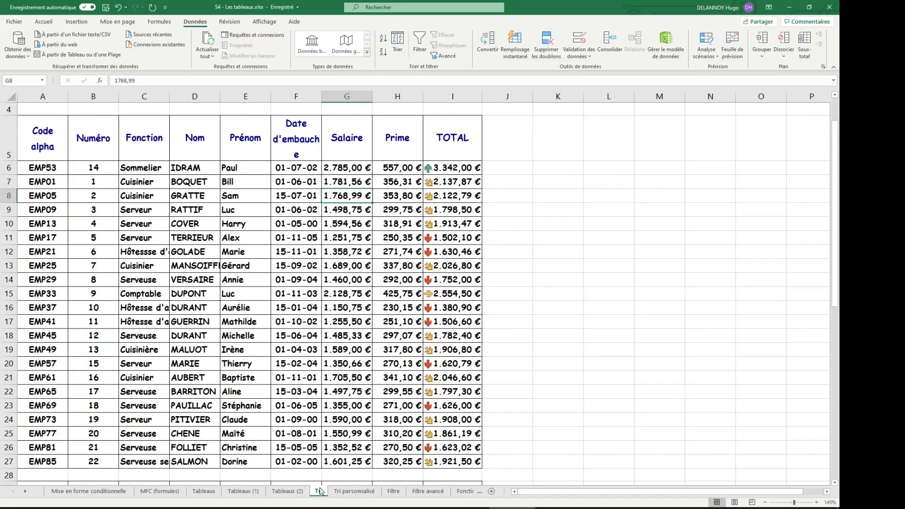
pyautogui.click(575, 218)
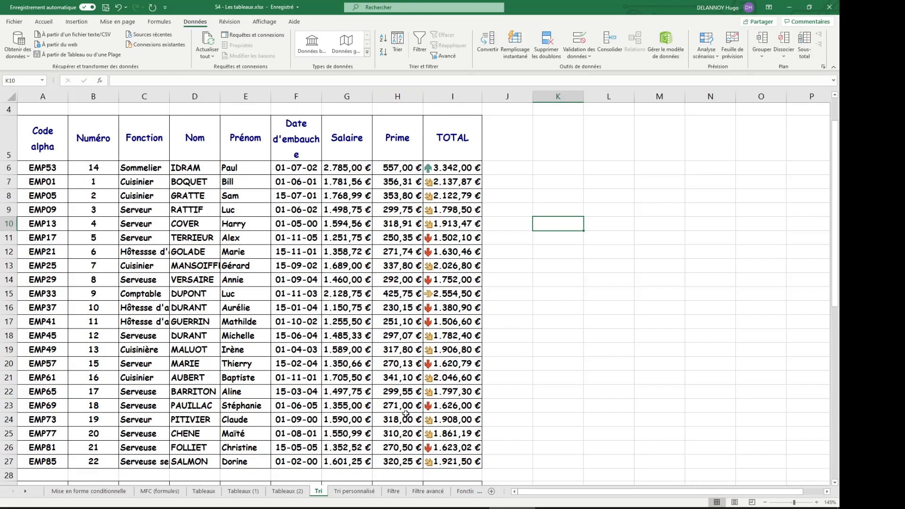
pyautogui.click(359, 225)
pyautogui.click(398, 42)
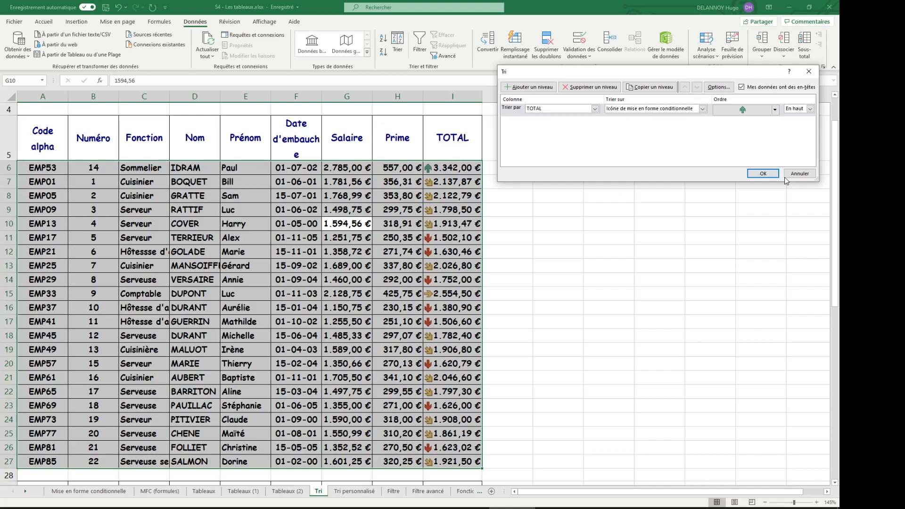
pyautogui.click(806, 173)
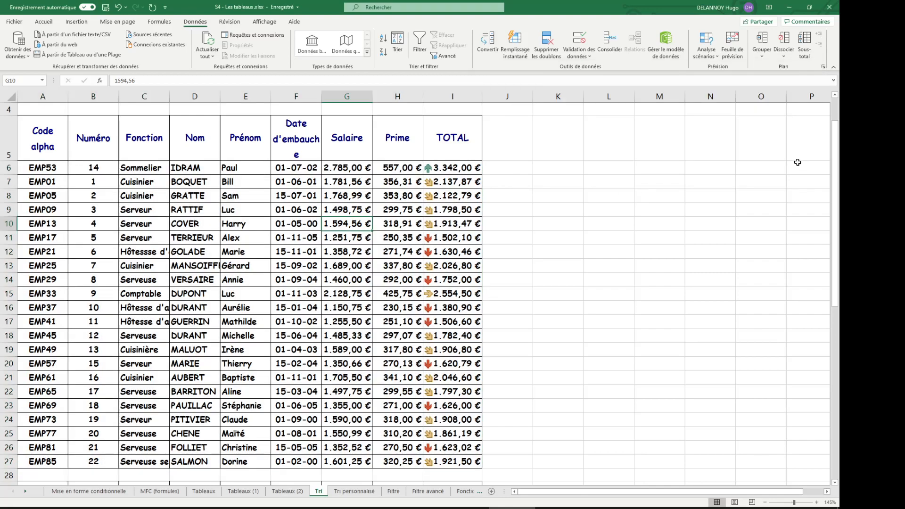
pyautogui.click(431, 168)
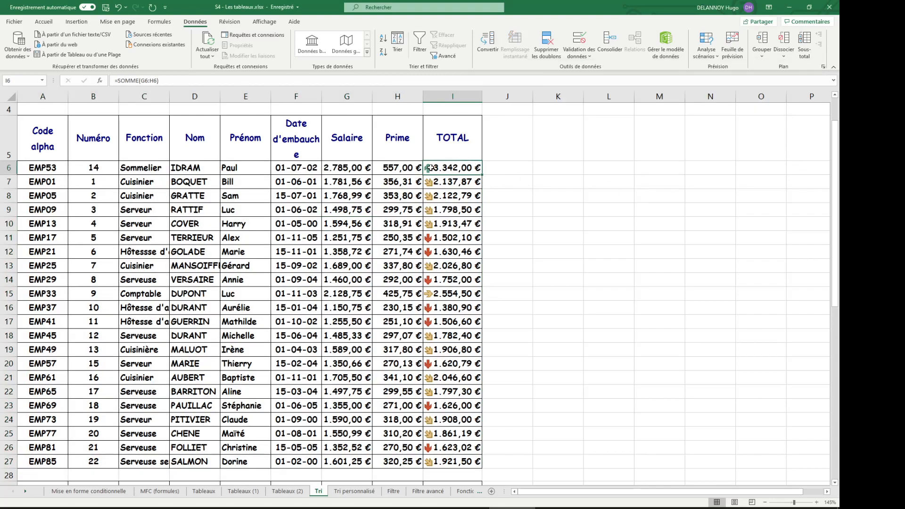
pyautogui.click(434, 195)
pyautogui.click(445, 238)
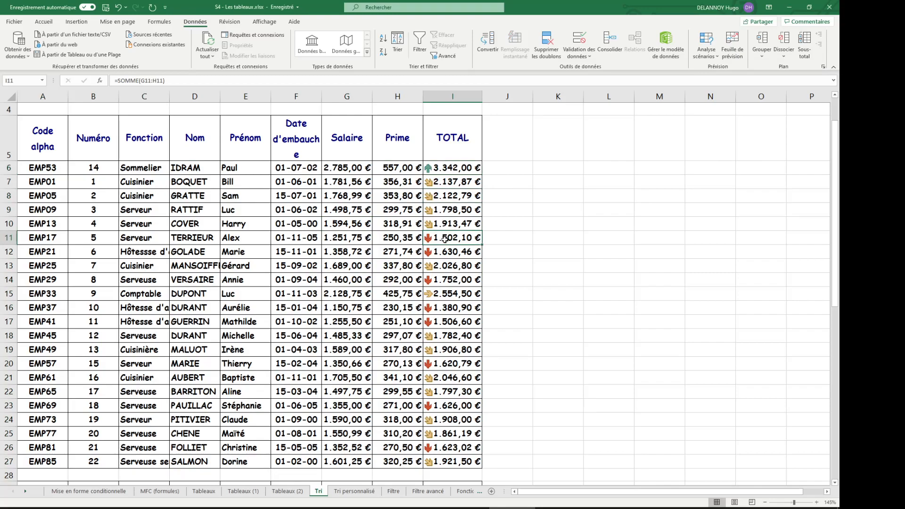
# Add a second sort level on TOTAL by conditional formatting icon, with the yellow diagonal down arrow placed En haut, and apply the sort
pyautogui.click(338, 221)
pyautogui.click(400, 52)
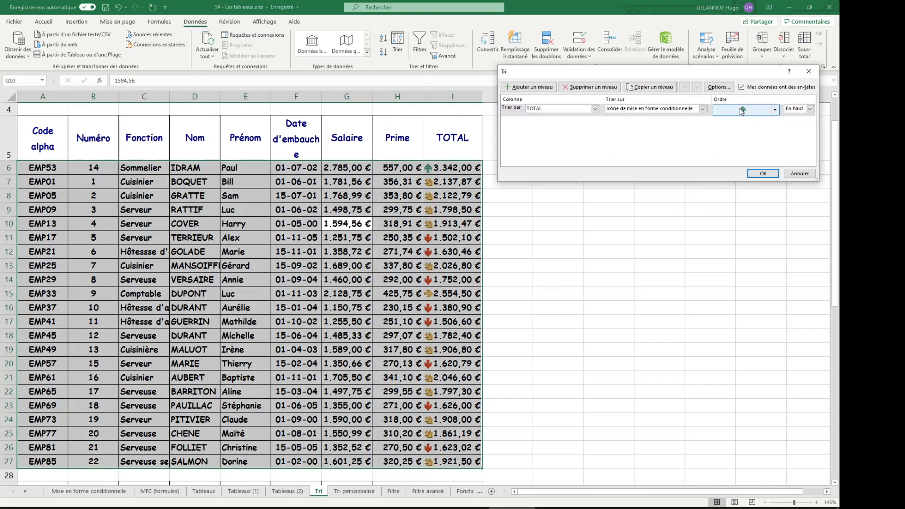
pyautogui.click(533, 88)
pyautogui.click(568, 122)
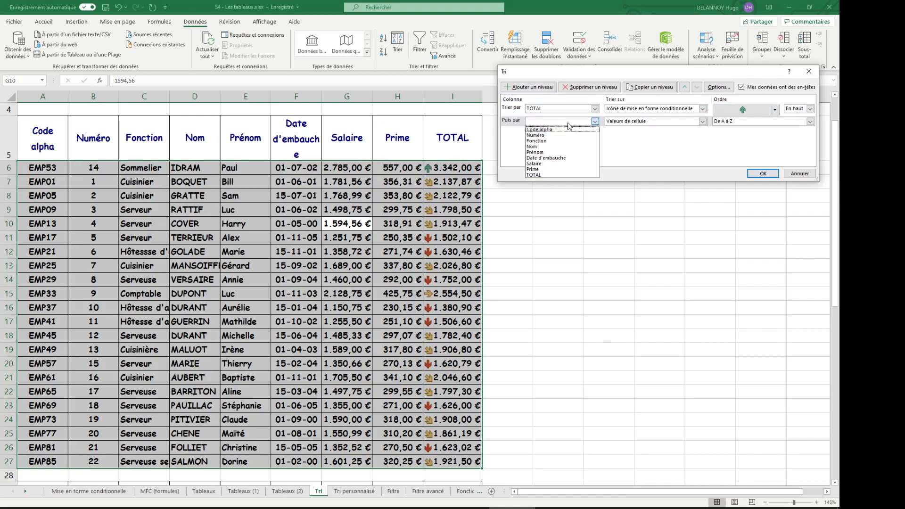
pyautogui.click(553, 175)
pyautogui.click(646, 122)
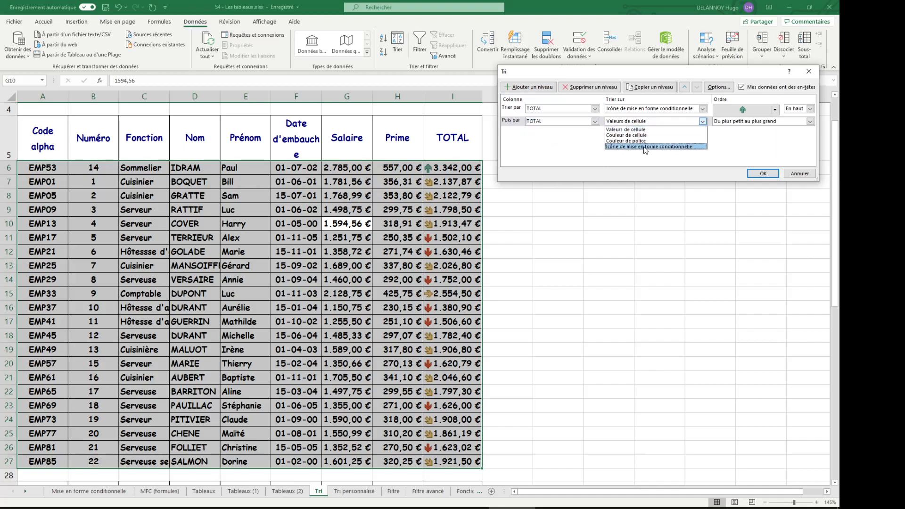
pyautogui.click(645, 147)
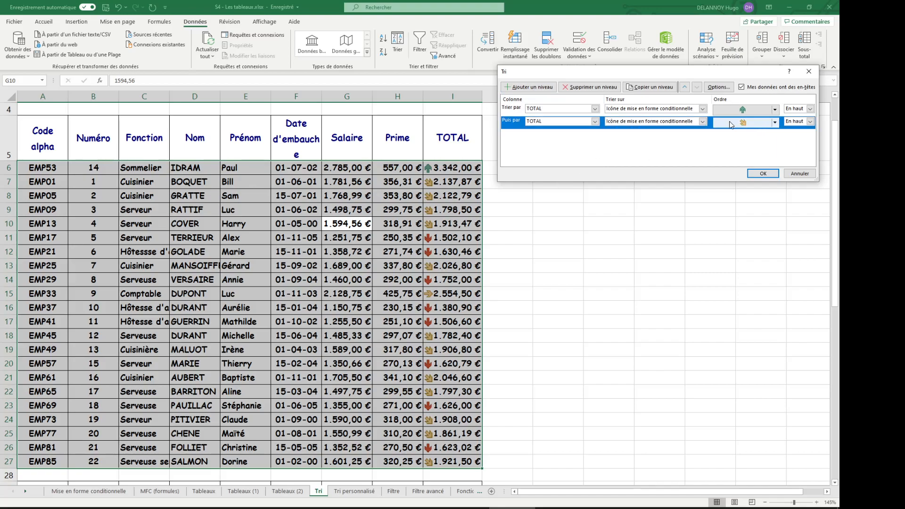
pyautogui.click(762, 173)
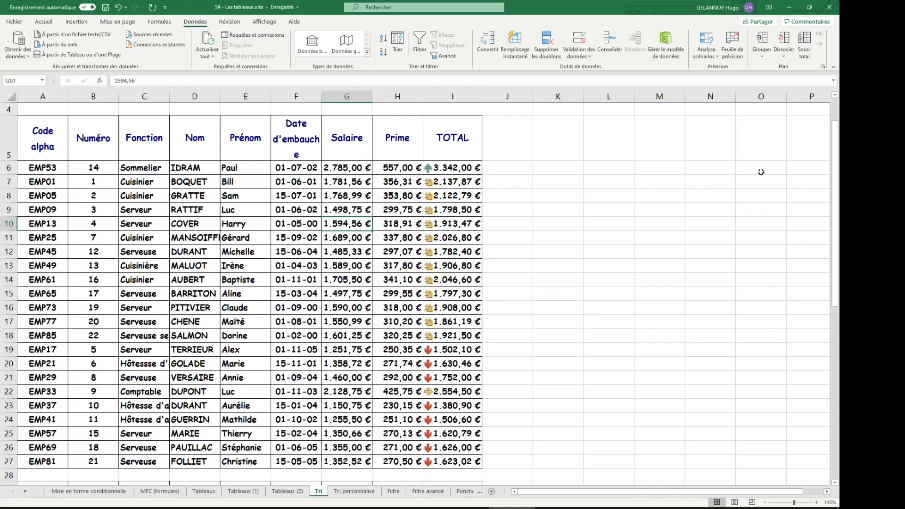
# Delete both TOTAL sort levels from the employee table's sort settings and confirm
pyautogui.click(441, 182)
pyautogui.click(397, 43)
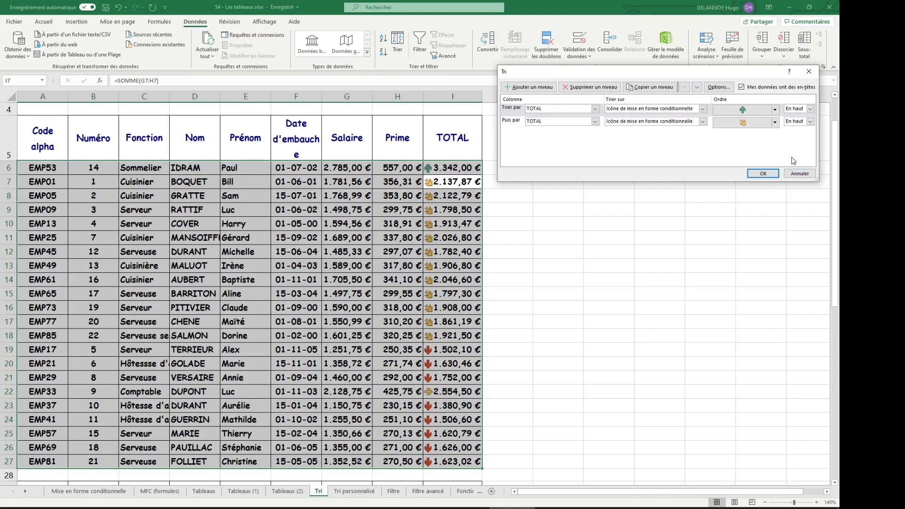
pyautogui.click(592, 87)
pyautogui.click(592, 88)
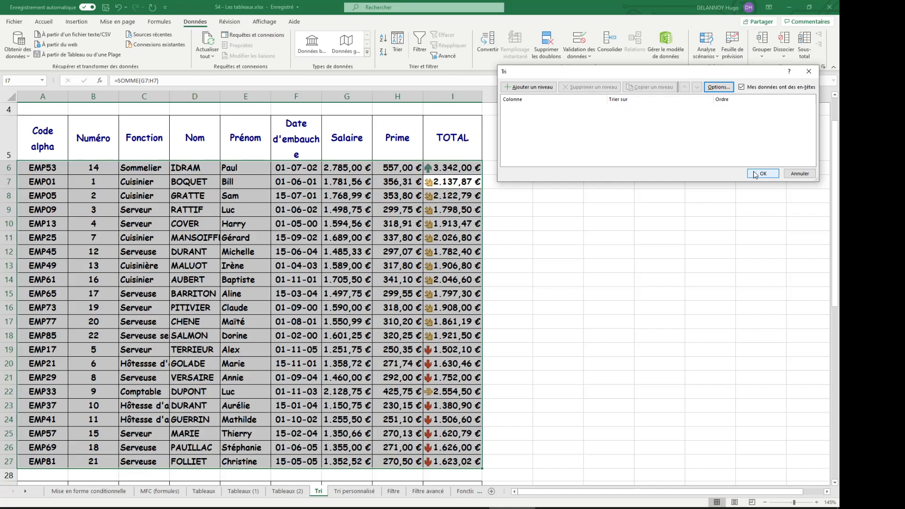
pyautogui.click(756, 174)
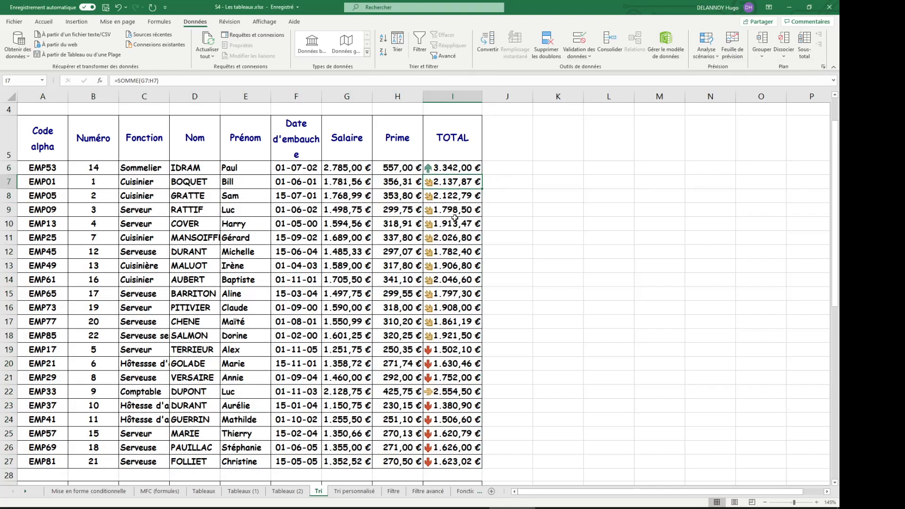
# Sort the employee table by Fonction on cell values in De A à Z order
pyautogui.moveTo(143, 168); pyautogui.dragTo(150, 454)
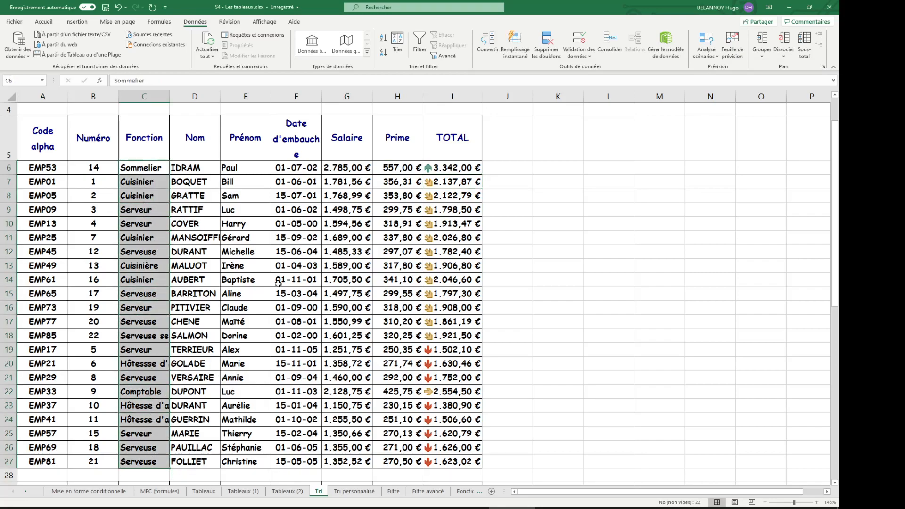
pyautogui.click(364, 240)
pyautogui.click(398, 43)
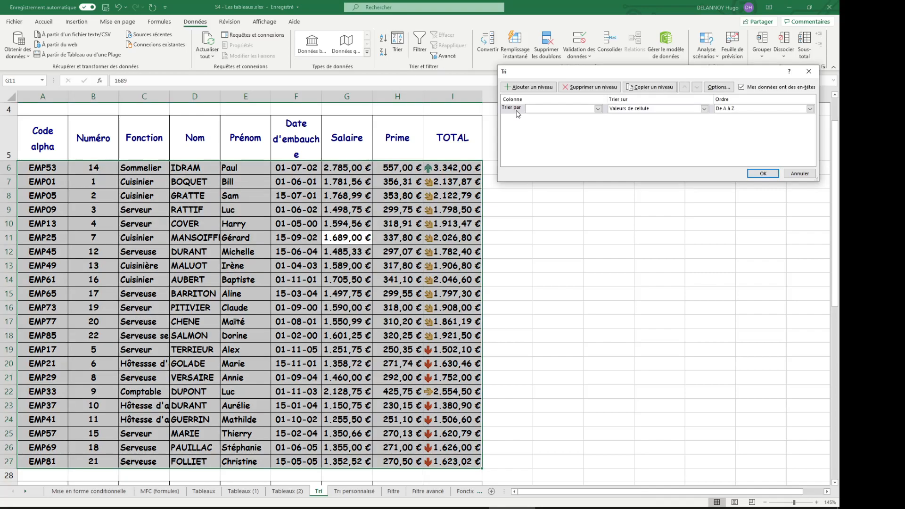
pyautogui.click(540, 109)
pyautogui.click(536, 128)
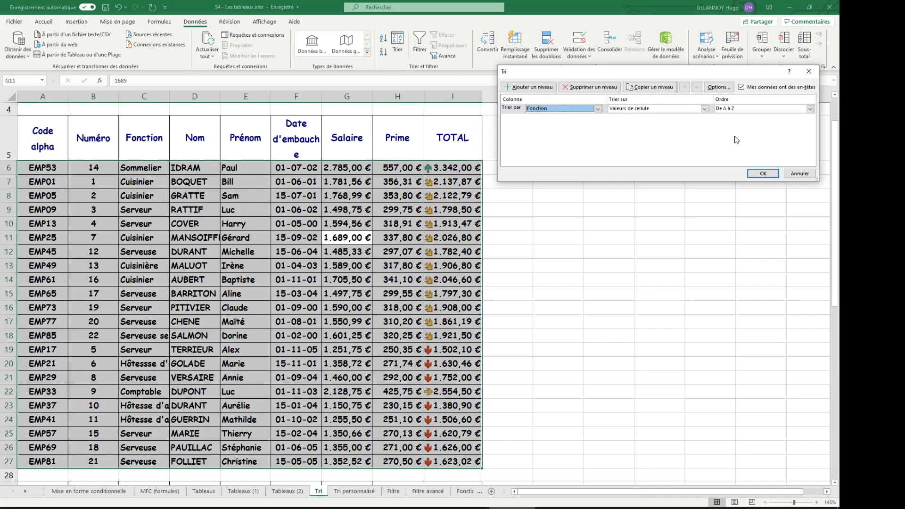
pyautogui.click(763, 173)
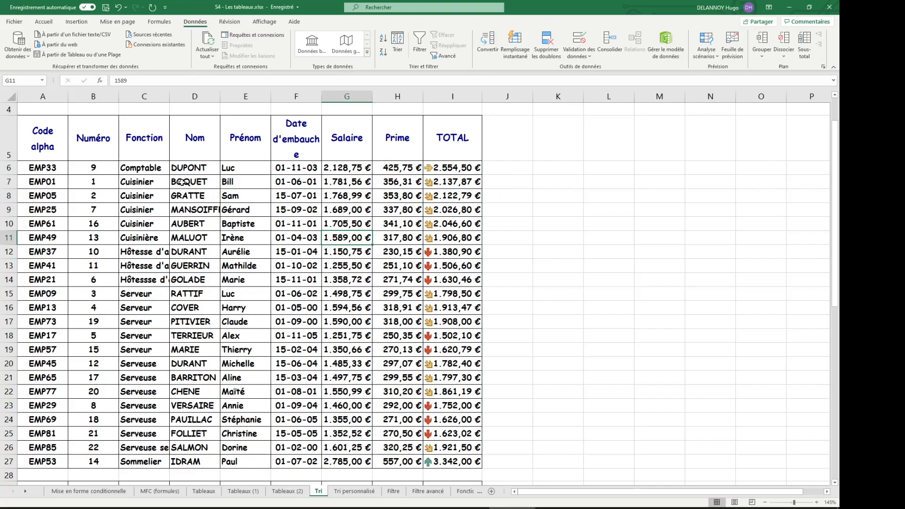
# Examine the Fonction groups and the order of the surnames in D7:D10 within the Cuisinier group
pyautogui.moveTo(141, 182); pyautogui.dragTo(157, 340)
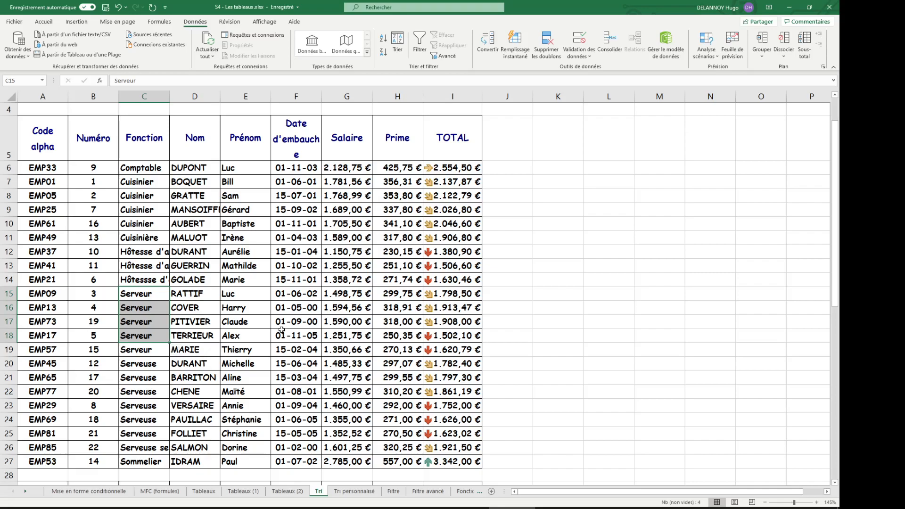
pyautogui.click(175, 186)
pyautogui.moveTo(175, 187); pyautogui.dragTo(185, 228)
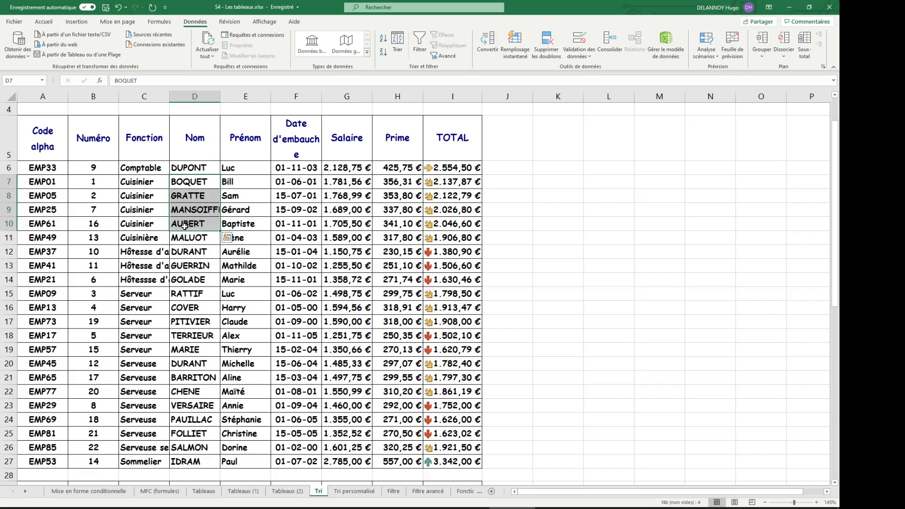
pyautogui.click(185, 186)
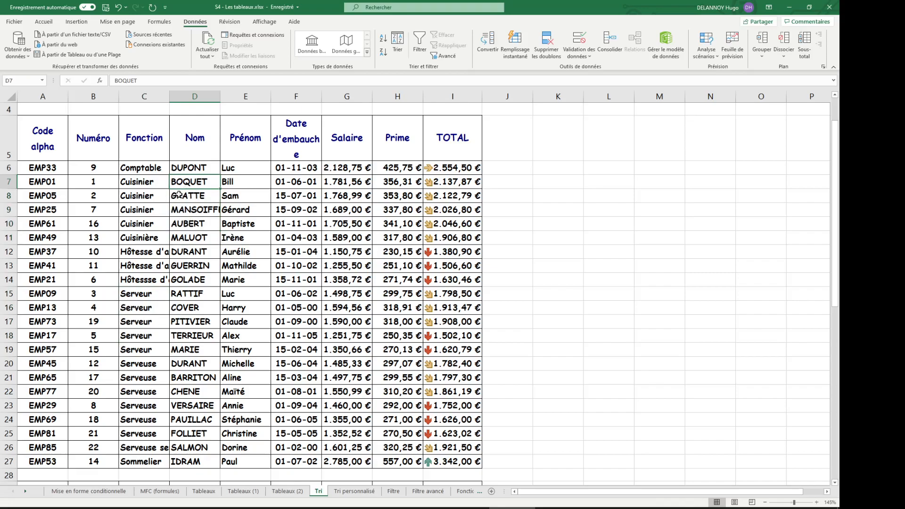
# Add a second sort level on Nom by cell values, De A à Z, below Fonction and apply the sort
pyautogui.click(344, 262)
pyautogui.click(405, 53)
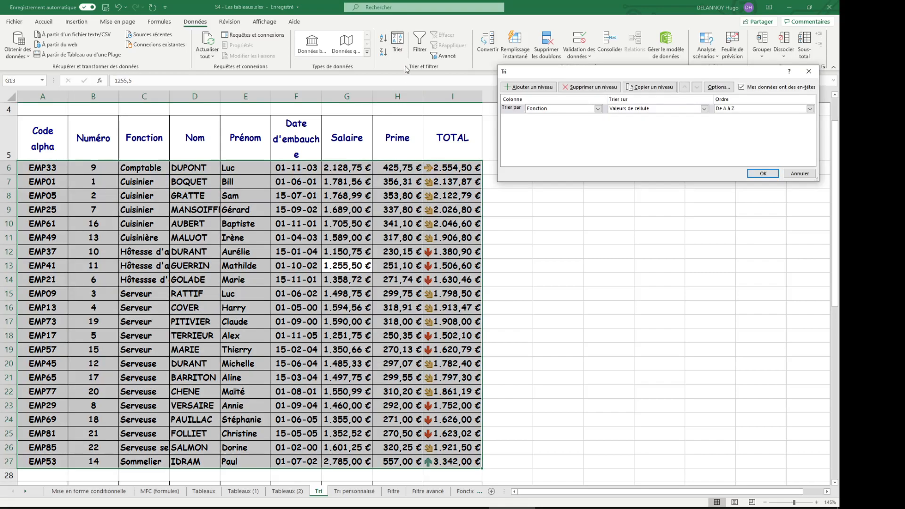
pyautogui.click(531, 91)
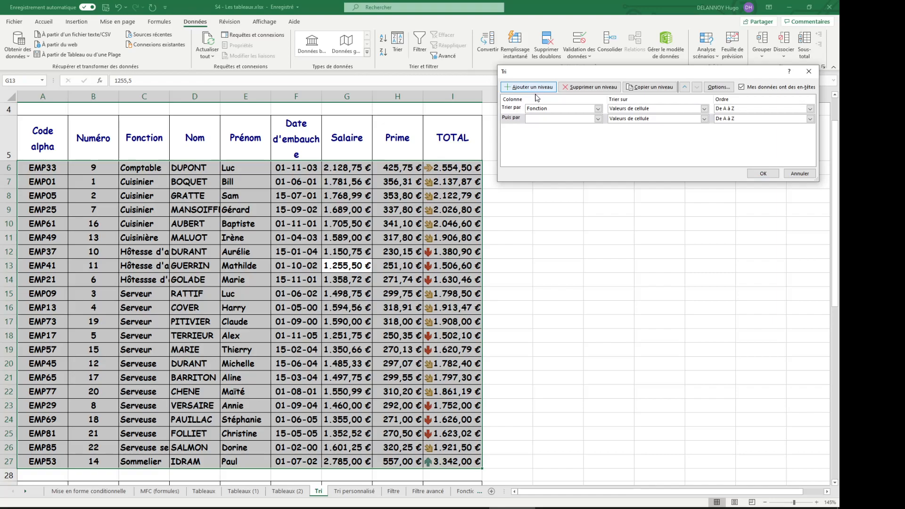
pyautogui.click(597, 118)
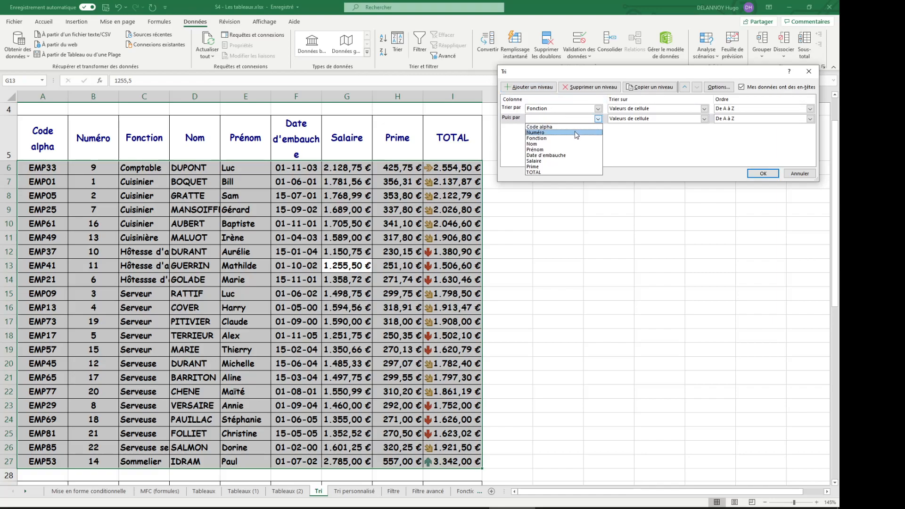
pyautogui.click(565, 144)
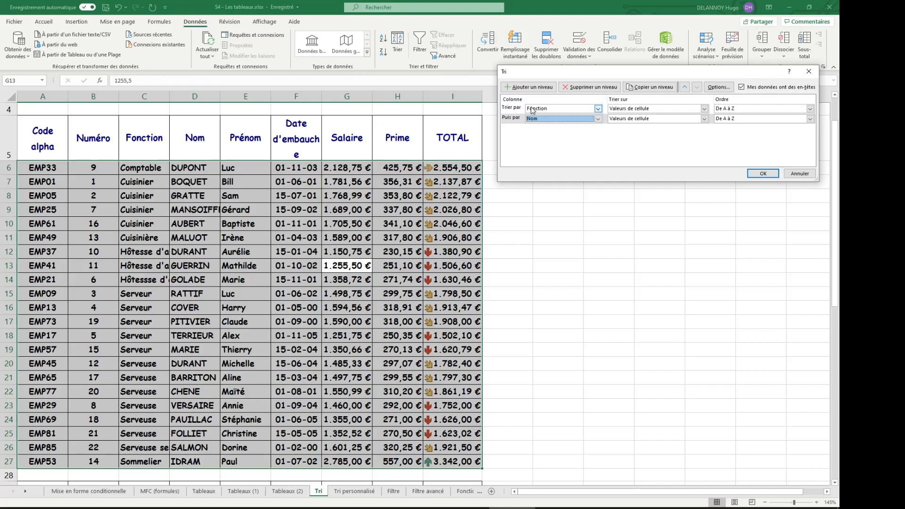
pyautogui.click(763, 173)
# Examine the Fonction order in C6:C27 and the surname order in D7:D10 for the Cuisinier rows
pyautogui.click(613, 199)
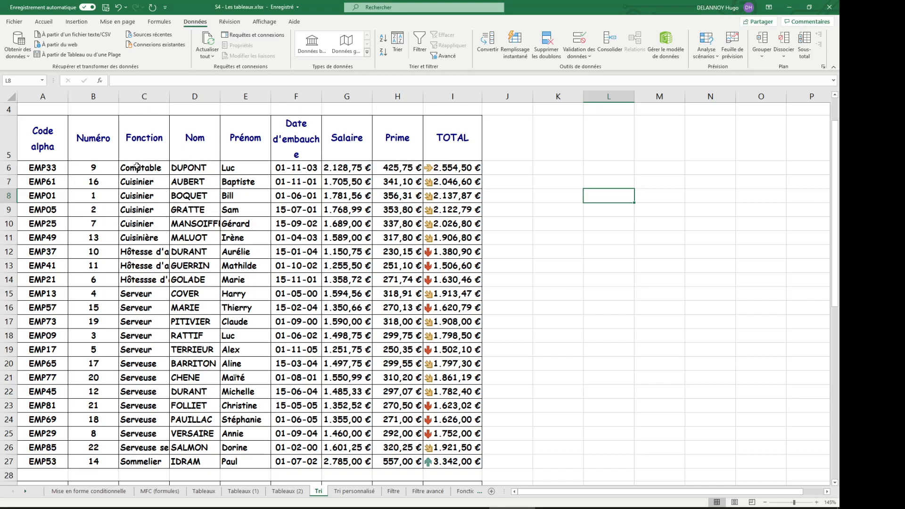
pyautogui.moveTo(144, 167); pyautogui.dragTo(155, 464)
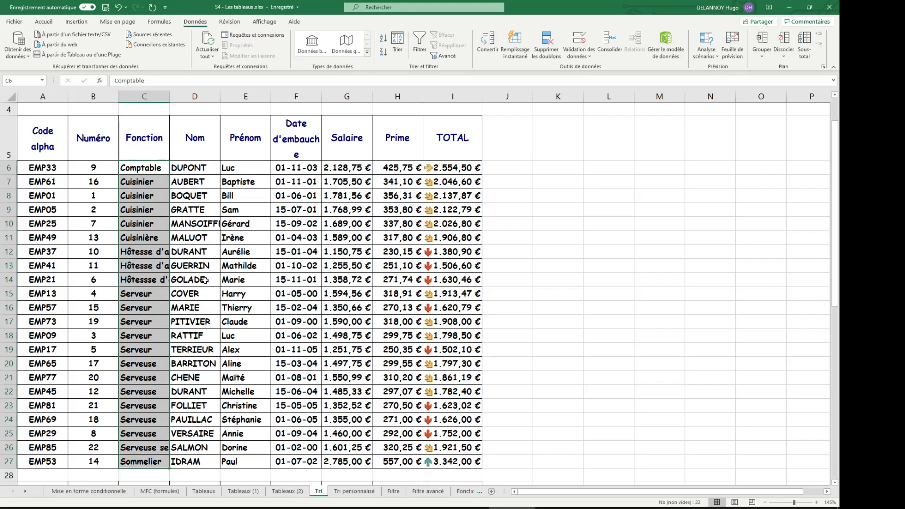
pyautogui.click(187, 247)
pyautogui.moveTo(142, 182); pyautogui.dragTo(141, 222)
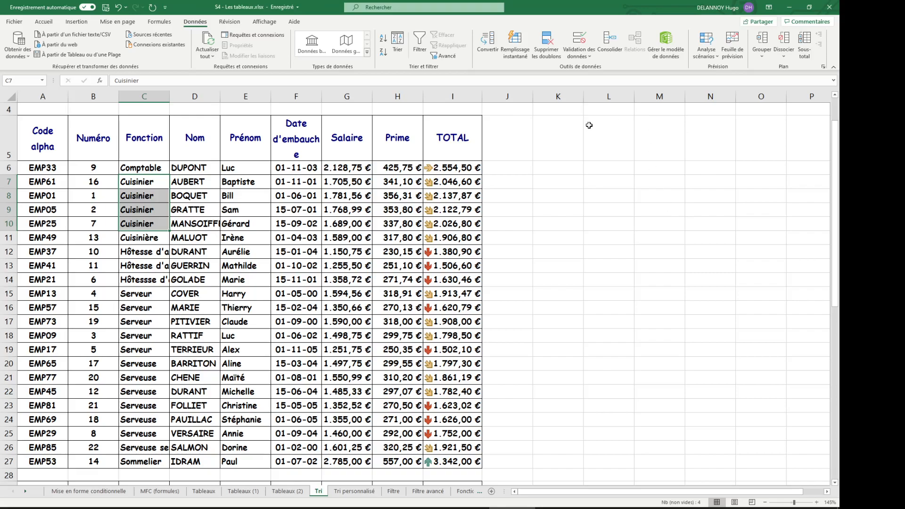
pyautogui.moveTo(173, 181); pyautogui.dragTo(185, 221)
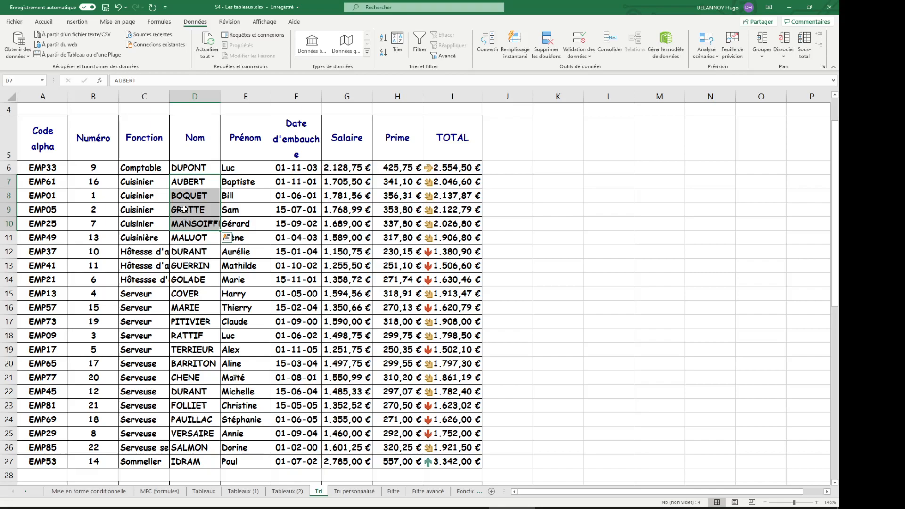
# Repeat the D7 surname in D8 to compare the first names in E7 and E8, and undo the entry
pyautogui.click(196, 195)
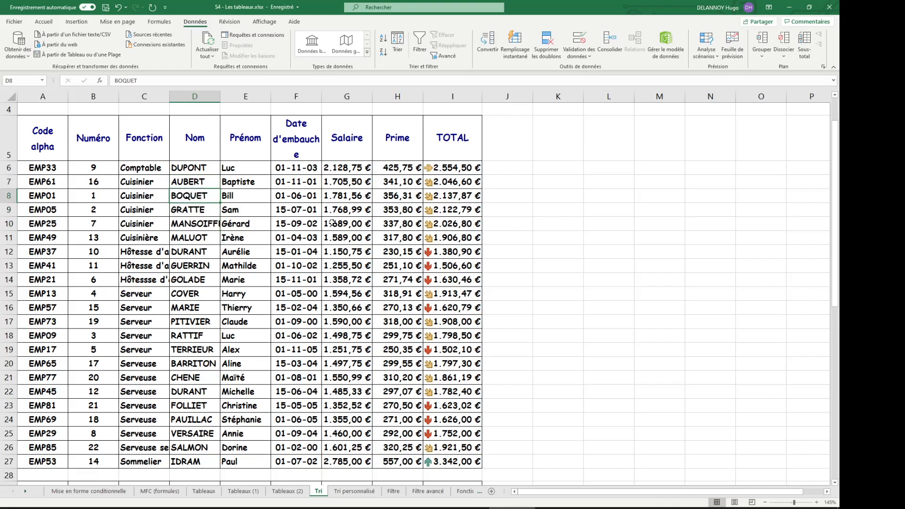
pyautogui.write('AUBERT')
pyautogui.press('Return')
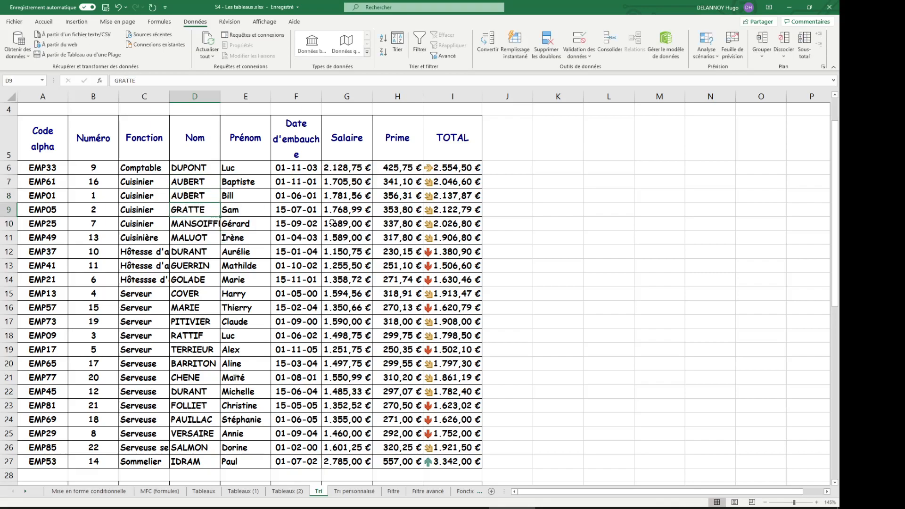
pyautogui.click(243, 180)
pyautogui.click(238, 194)
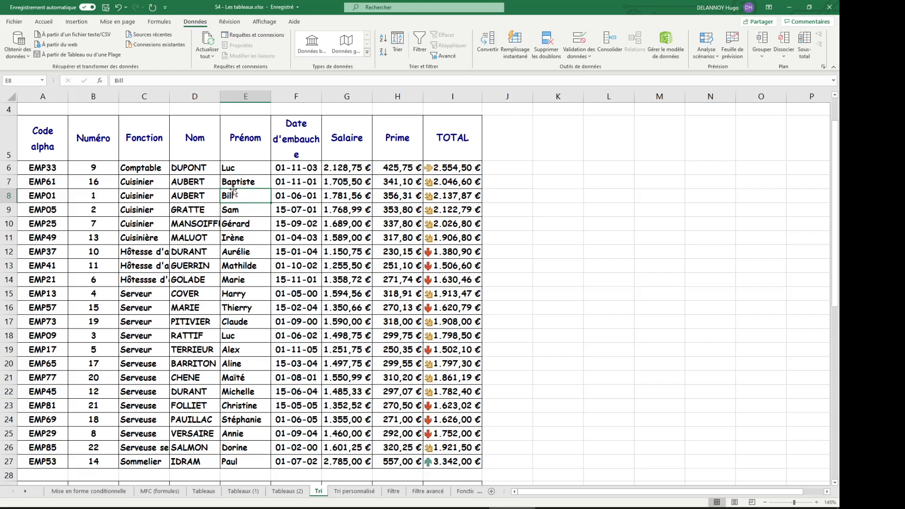
pyautogui.hotkey('ctrl', 'z')
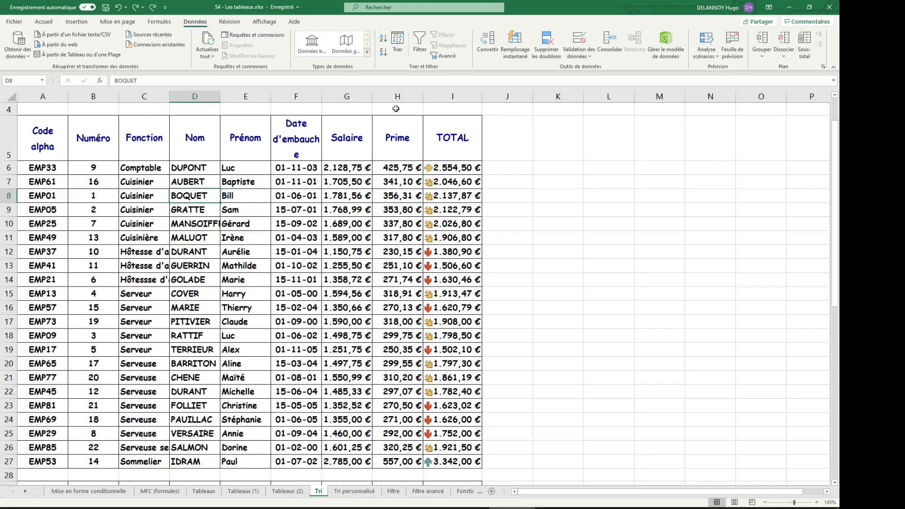
# Move the Nom sort level above Fonction and apply the reordered sort to the employee table
pyautogui.click(397, 44)
pyautogui.click(513, 119)
pyautogui.click(516, 110)
pyautogui.click(513, 119)
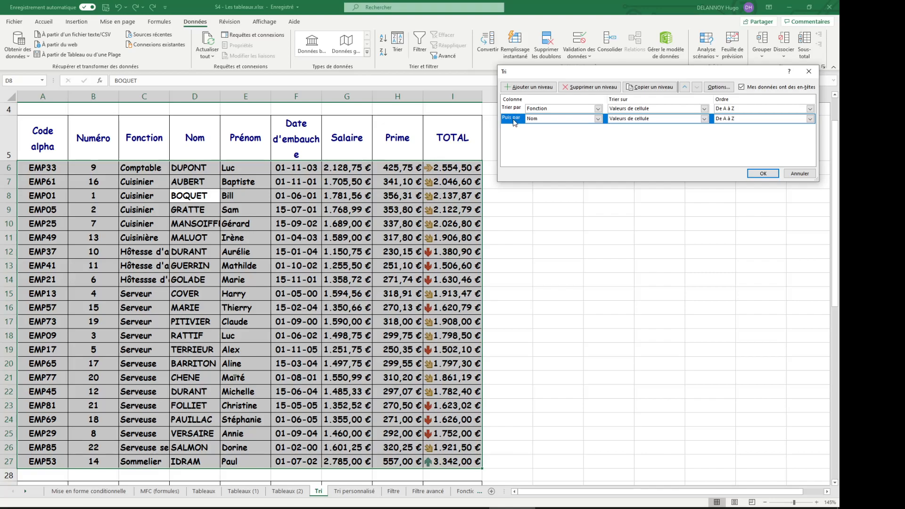
pyautogui.click(684, 87)
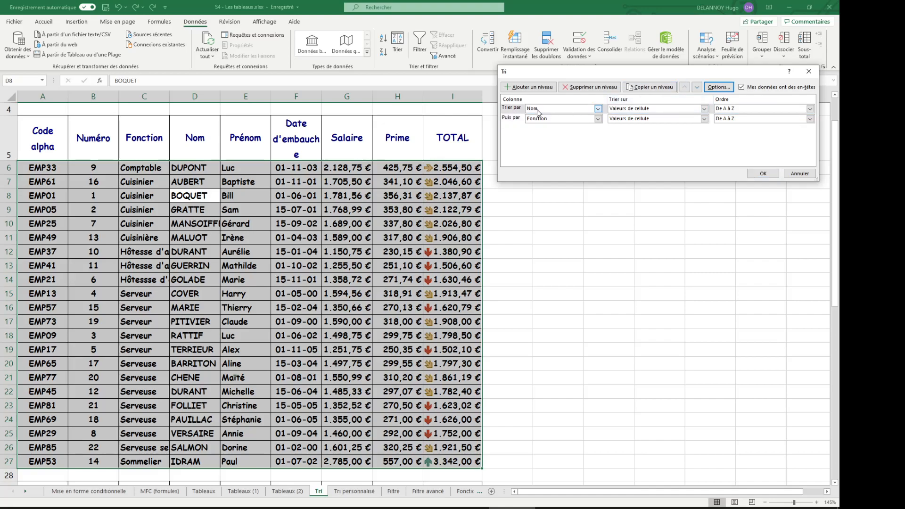
pyautogui.click(763, 173)
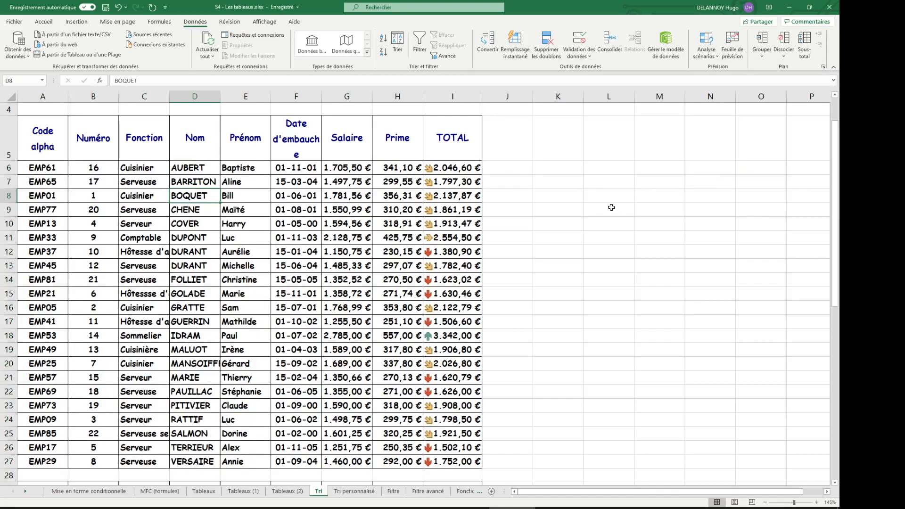
# Examine the sorted Nom and Fonction columns, comparing the identical surnames in D12:D13 with their functions in C12 and C13
pyautogui.click(622, 206)
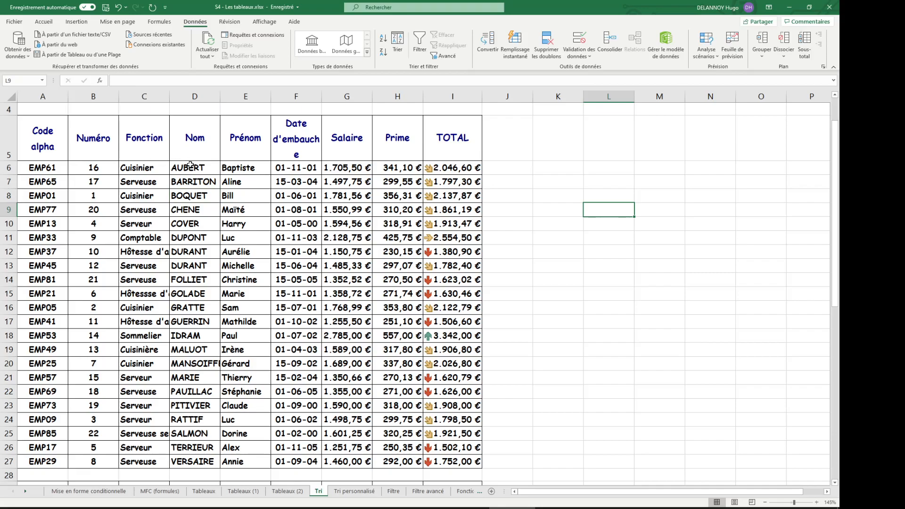
pyautogui.moveTo(190, 166); pyautogui.dragTo(182, 459)
pyautogui.moveTo(138, 169); pyautogui.dragTo(173, 471)
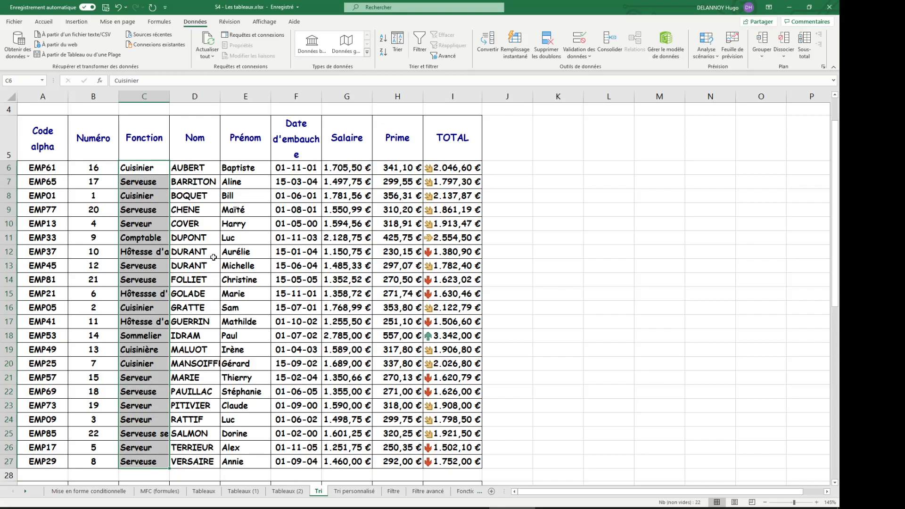
pyautogui.moveTo(196, 250); pyautogui.dragTo(195, 264)
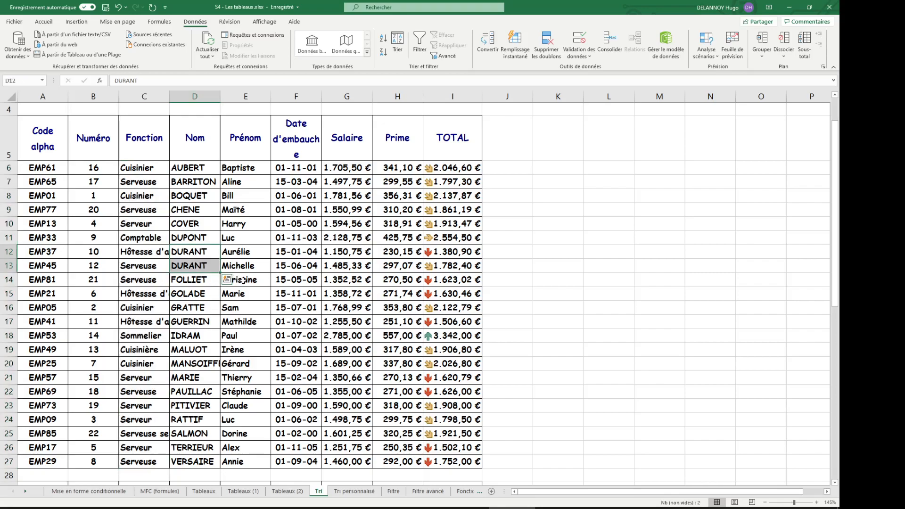
pyautogui.click(140, 253)
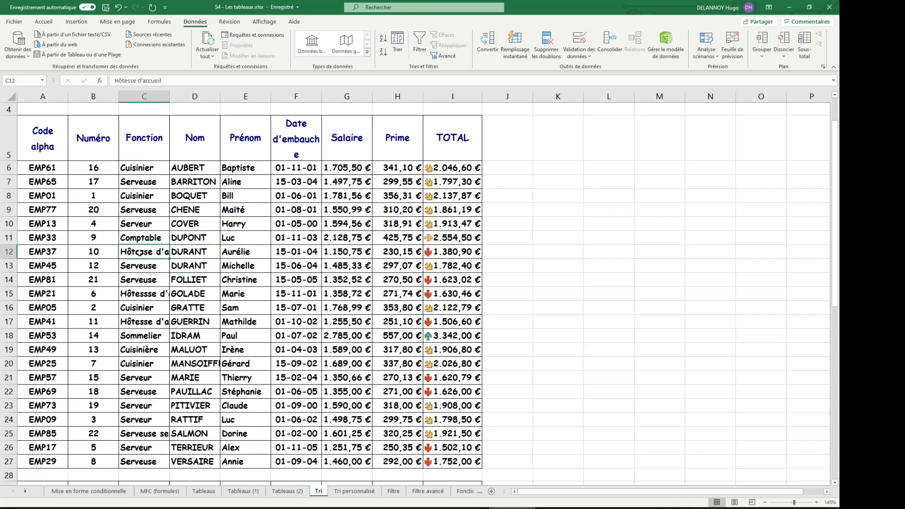
pyautogui.click(145, 268)
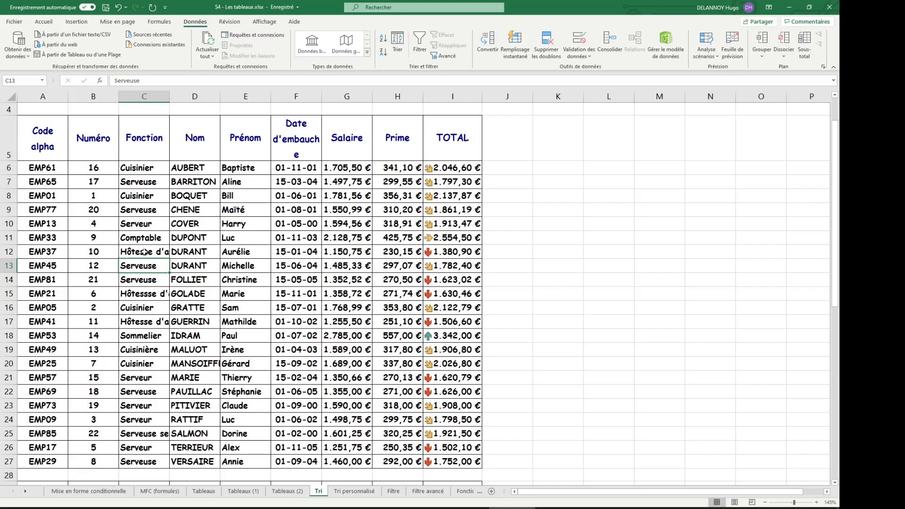
# Compare the functions in C12 and C13 and review the Nom and Fonction sort levels of the employee table
pyautogui.click(126, 254)
pyautogui.click(127, 263)
pyautogui.click(397, 42)
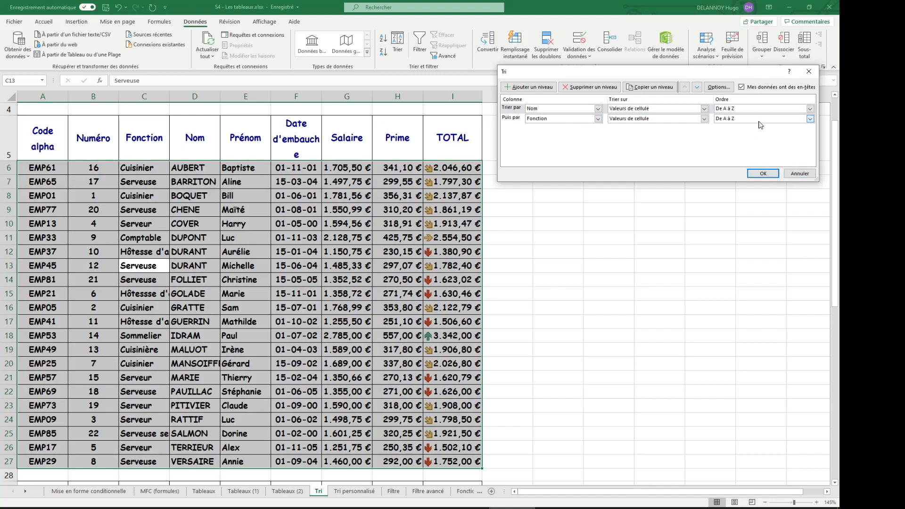
pyautogui.click(799, 173)
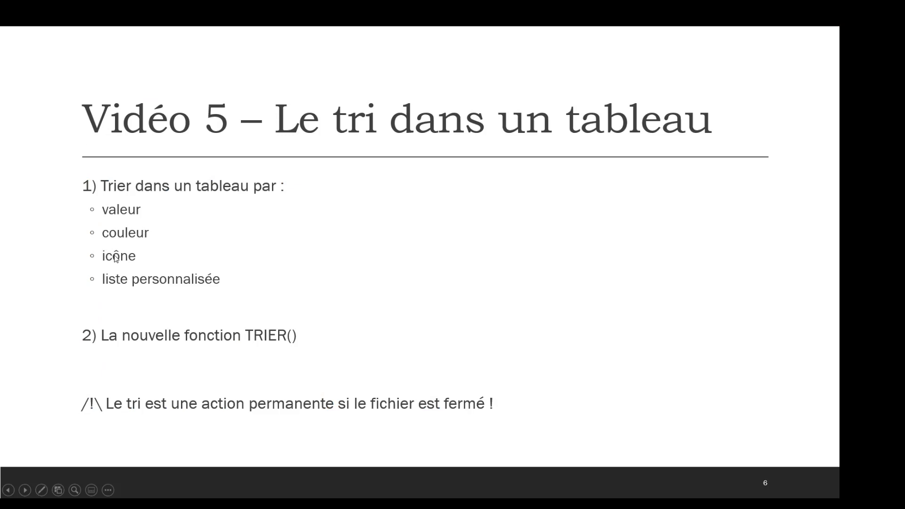
# Return to the Excel workbook and open the Tri personnalisé sheet to examine the months in A5:A14
pyautogui.hotkey('alt', 'Tab')
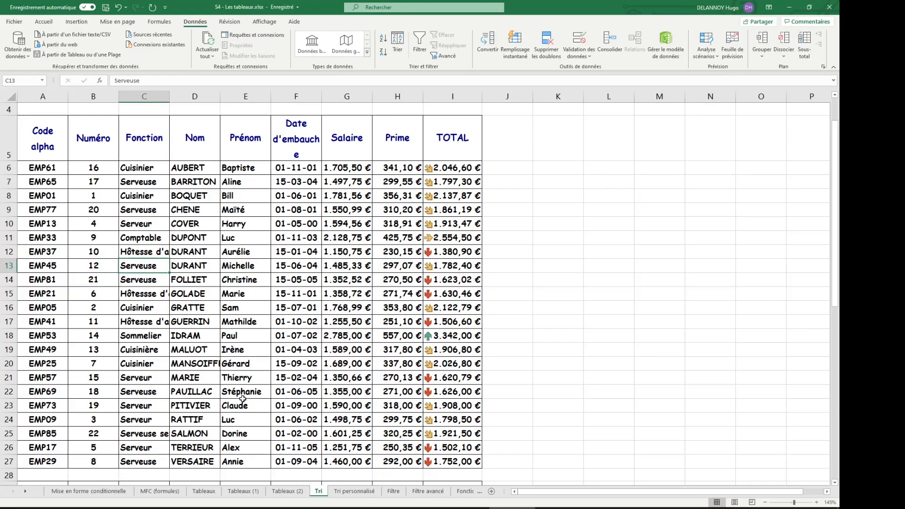
pyautogui.click(370, 492)
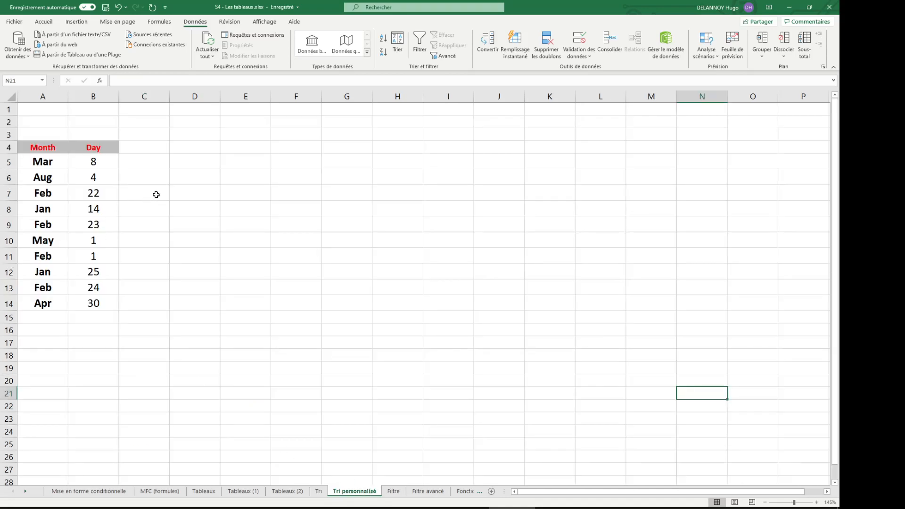
pyautogui.click(276, 227)
pyautogui.moveTo(45, 161); pyautogui.dragTo(42, 304)
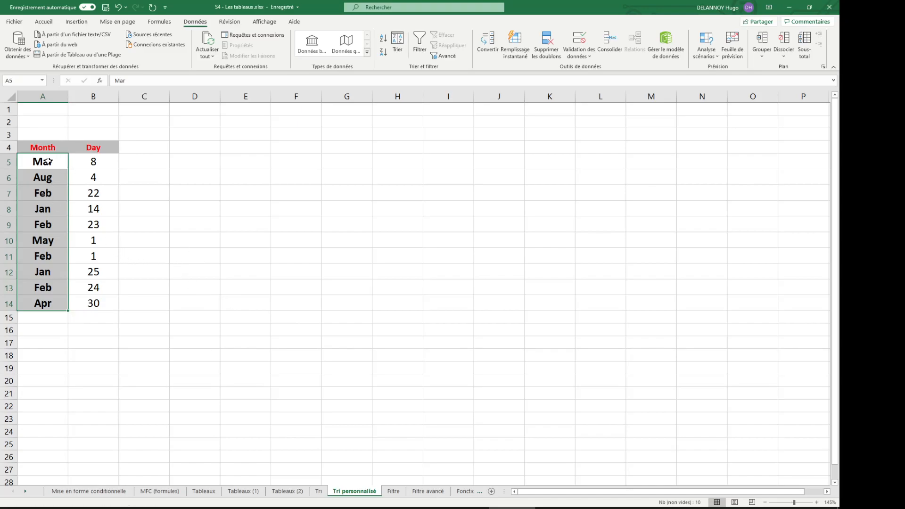
pyautogui.click(192, 179)
# Set up a sort of A5:B14 by Month on cell values in De A à Z order
pyautogui.moveTo(54, 159); pyautogui.dragTo(93, 304)
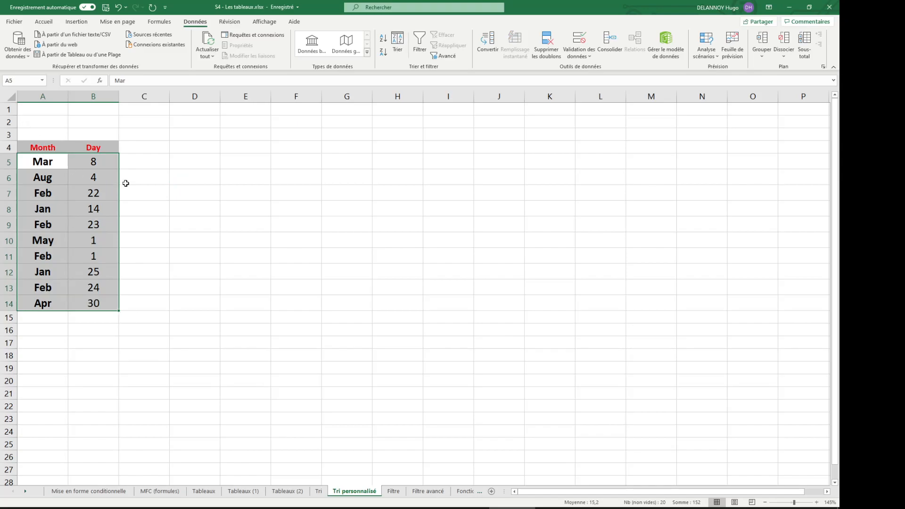
pyautogui.click(397, 42)
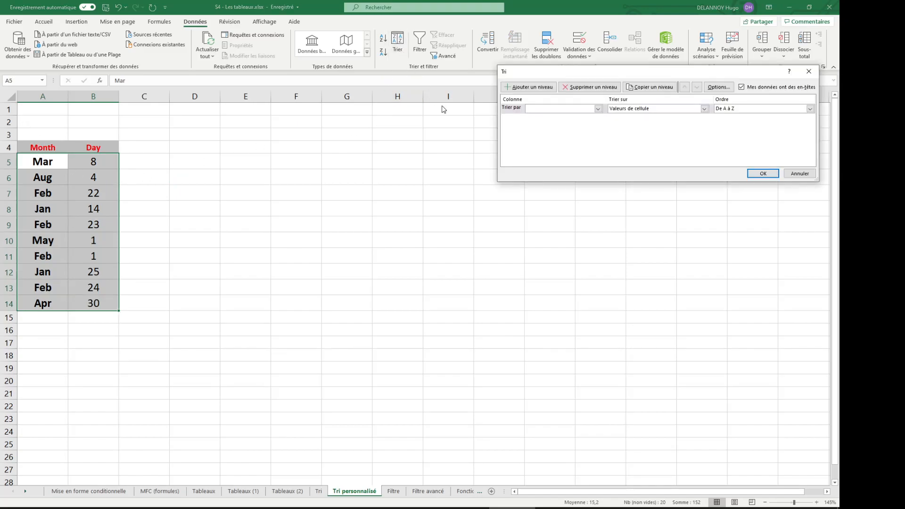
pyautogui.click(597, 109)
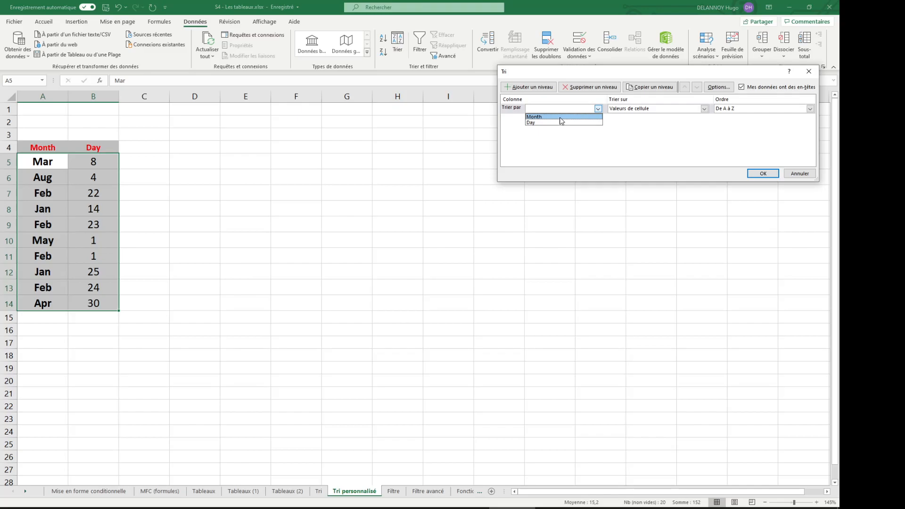
pyautogui.click(570, 116)
pyautogui.click(656, 110)
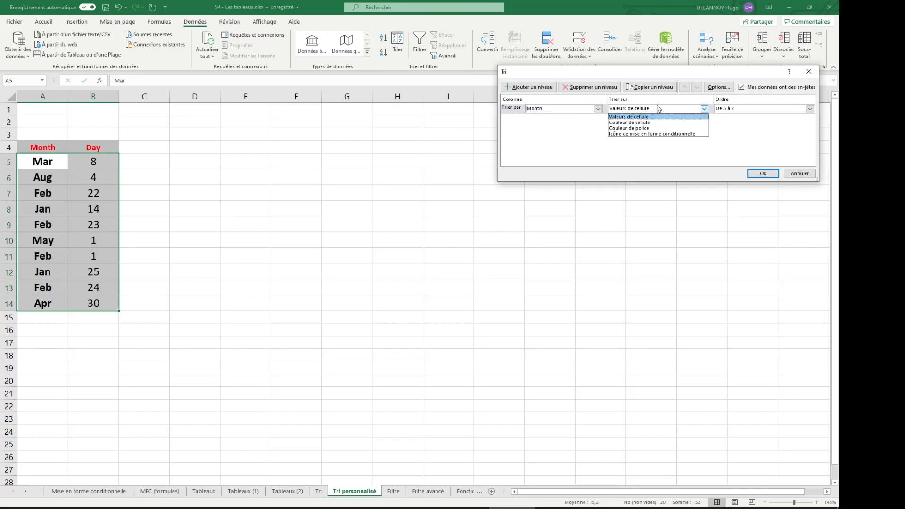
pyautogui.click(697, 116)
pyautogui.click(754, 109)
pyautogui.click(756, 114)
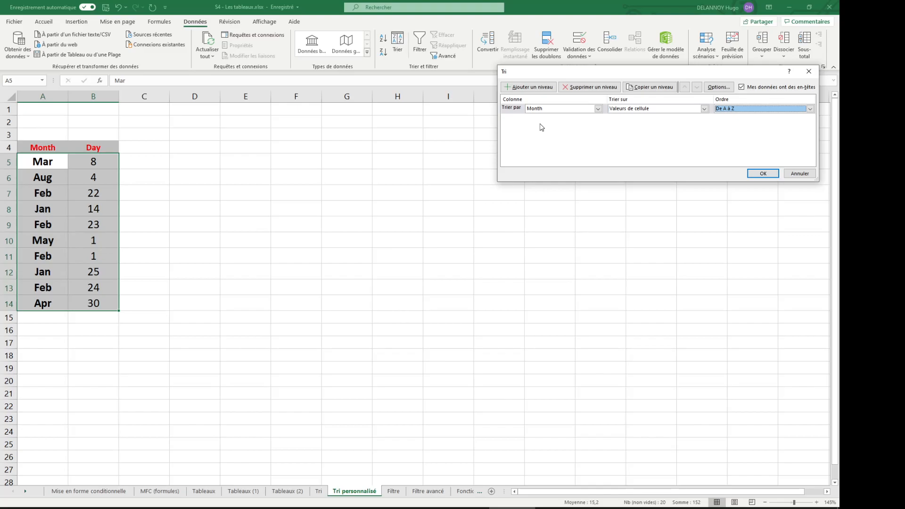
# Review the available orders and sort criteria for the Month sort level
pyautogui.click(733, 110)
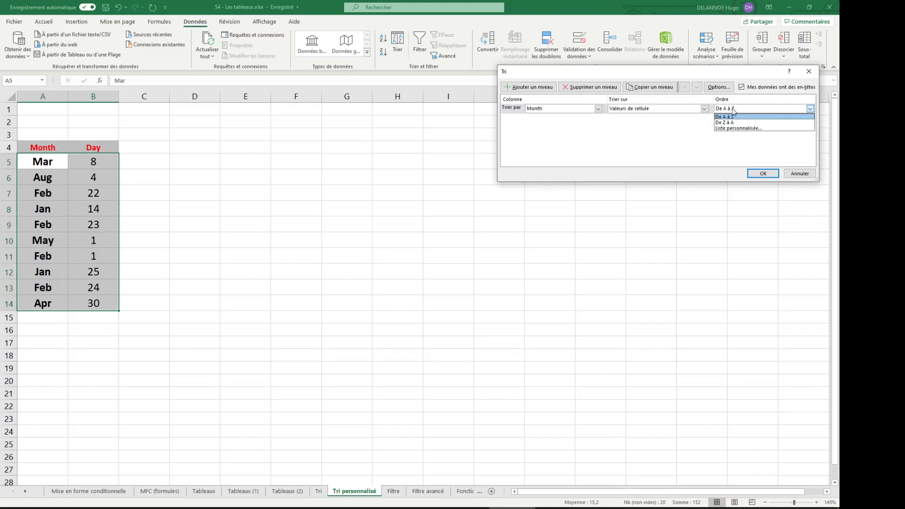
pyautogui.click(690, 113)
pyautogui.click(691, 111)
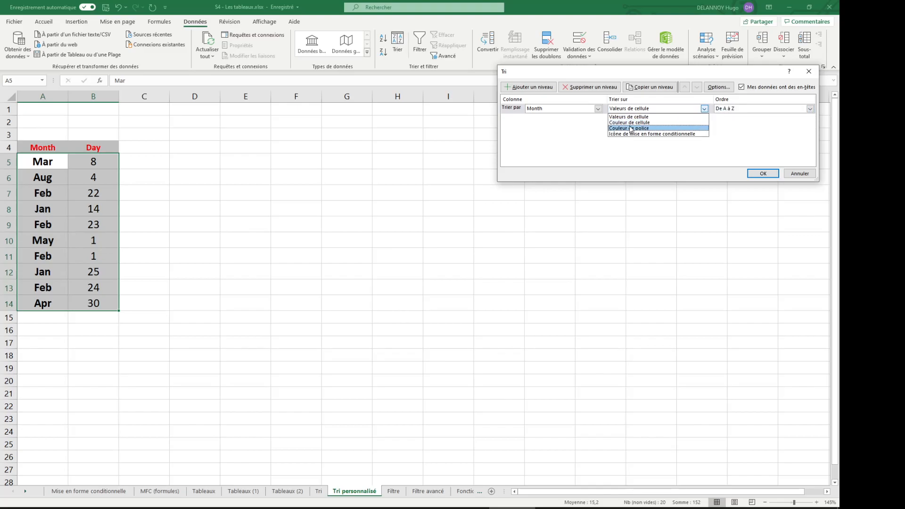
pyautogui.click(750, 140)
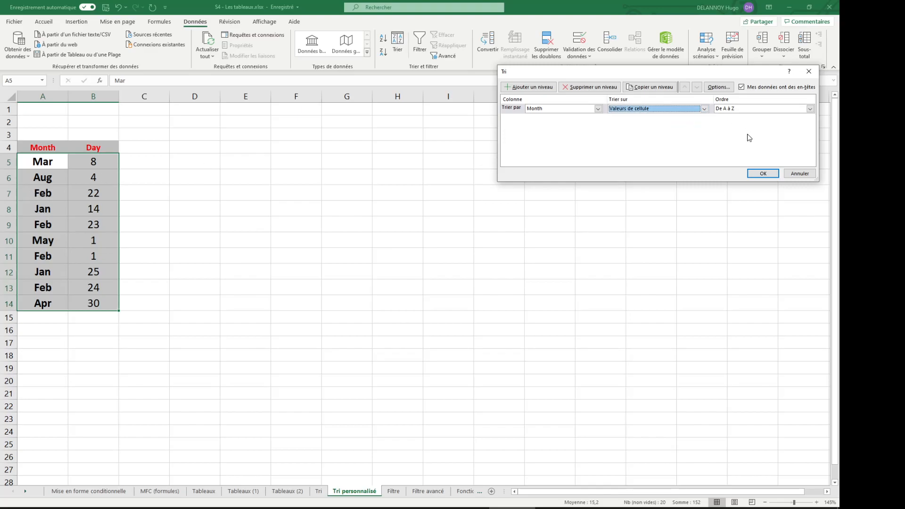
# Examine the entries of the Jan, Feb, Mar custom list for the Month order, and close the sort without applying it
pyautogui.click(736, 108)
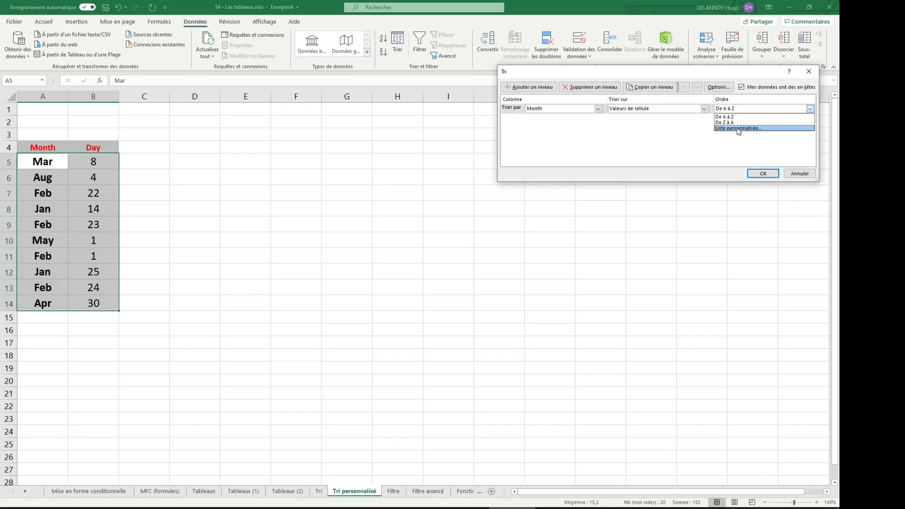
pyautogui.click(738, 129)
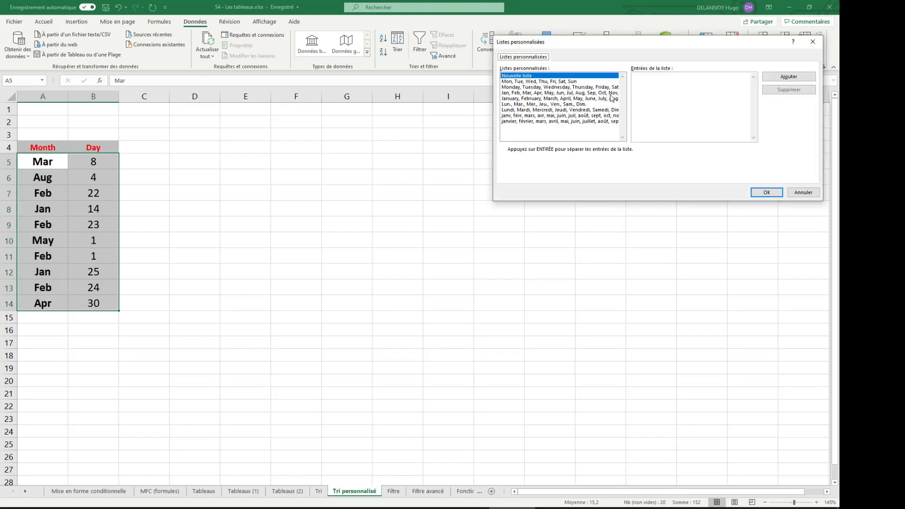
pyautogui.moveTo(560, 43); pyautogui.dragTo(445, 50)
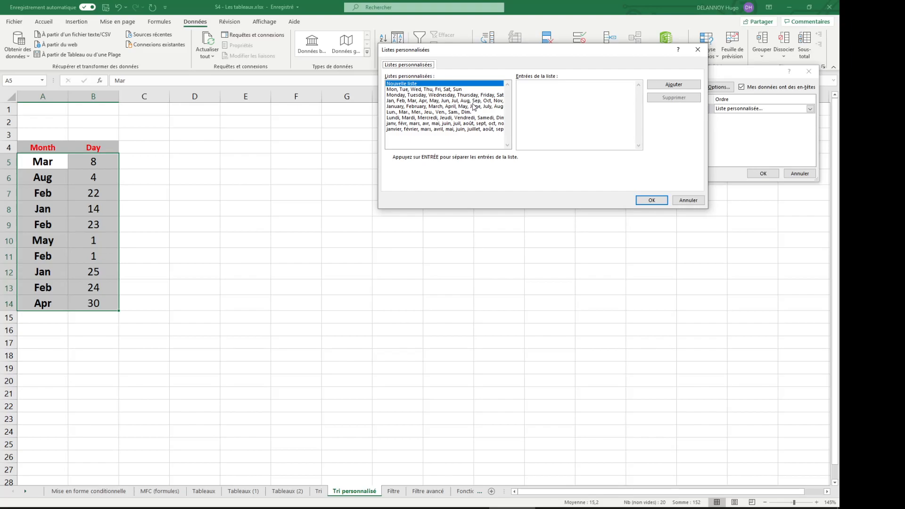
pyautogui.click(449, 100)
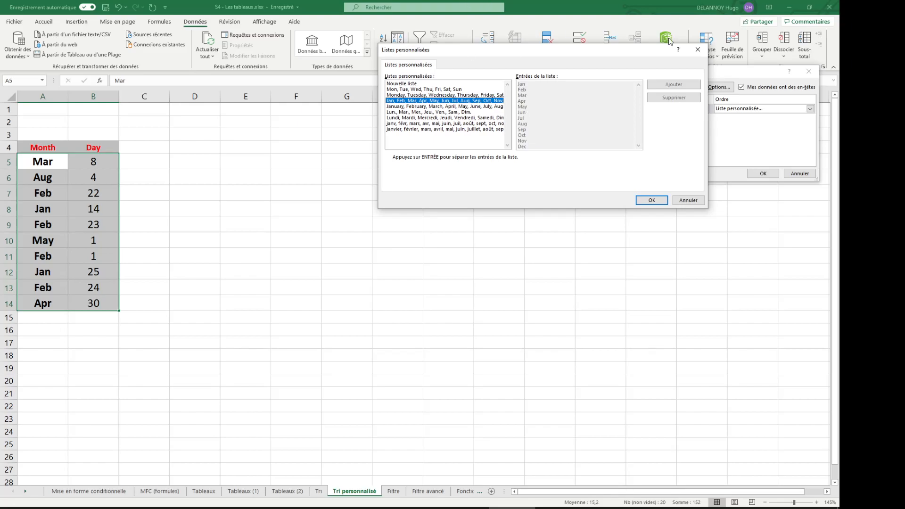
pyautogui.click(688, 199)
pyautogui.click(764, 174)
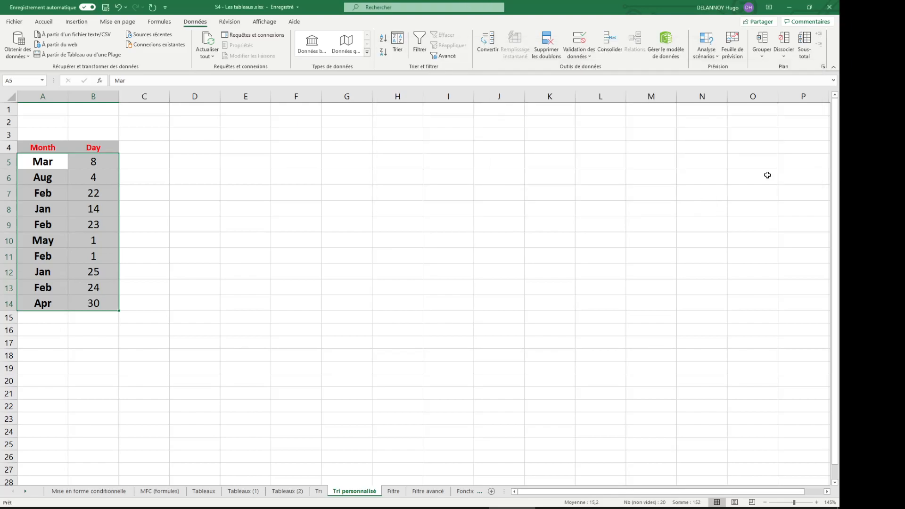
# Enter Jan in H6 and autofill the month series down to Dec in H17
pyautogui.click(405, 178)
pyautogui.write('Jan')
pyautogui.press('Return')
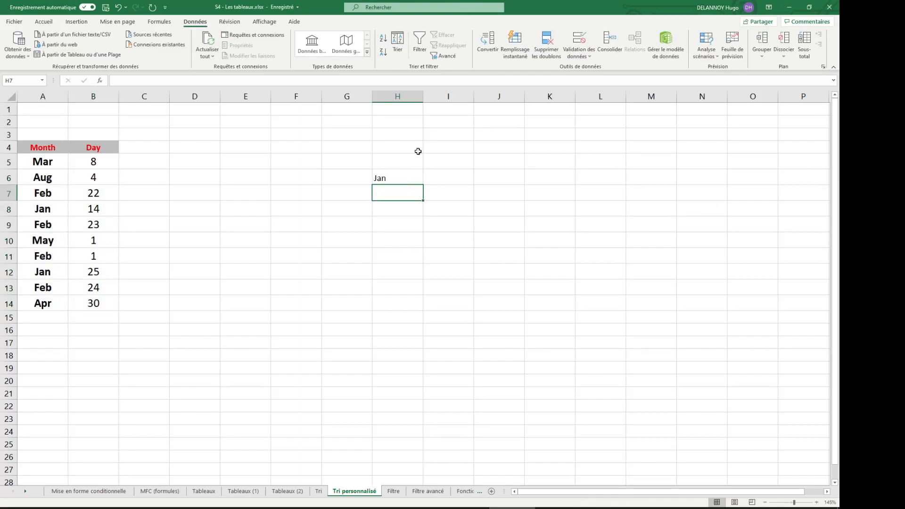
pyautogui.click(380, 178)
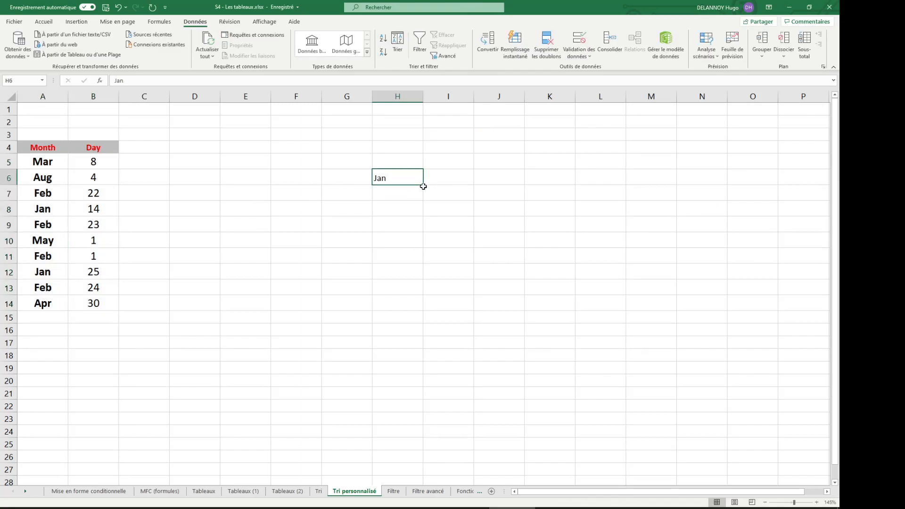
pyautogui.moveTo(424, 184); pyautogui.dragTo(406, 346)
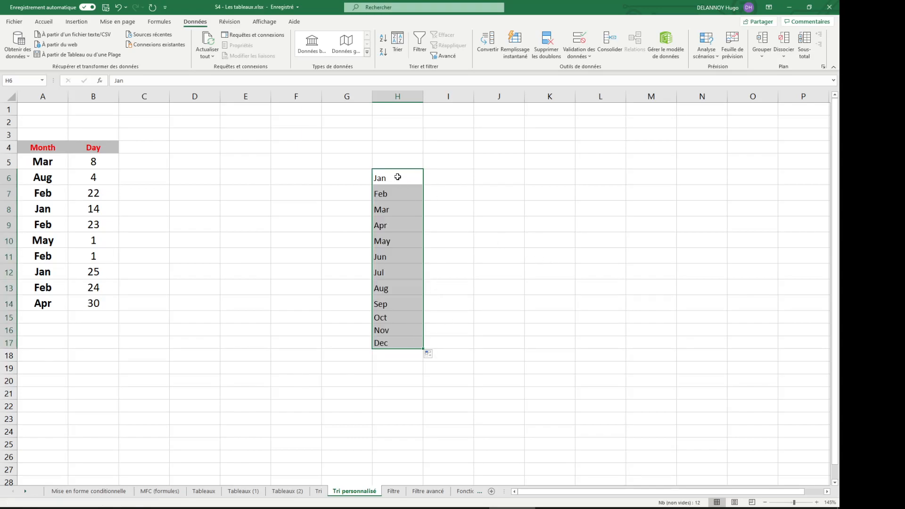
# Clear the month series from H6:H17
pyautogui.click(538, 343)
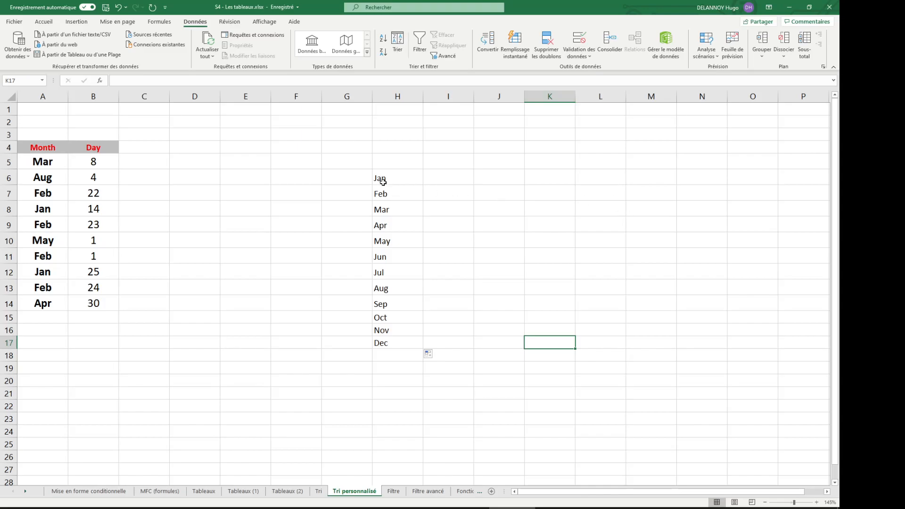
pyautogui.moveTo(398, 178); pyautogui.dragTo(394, 342)
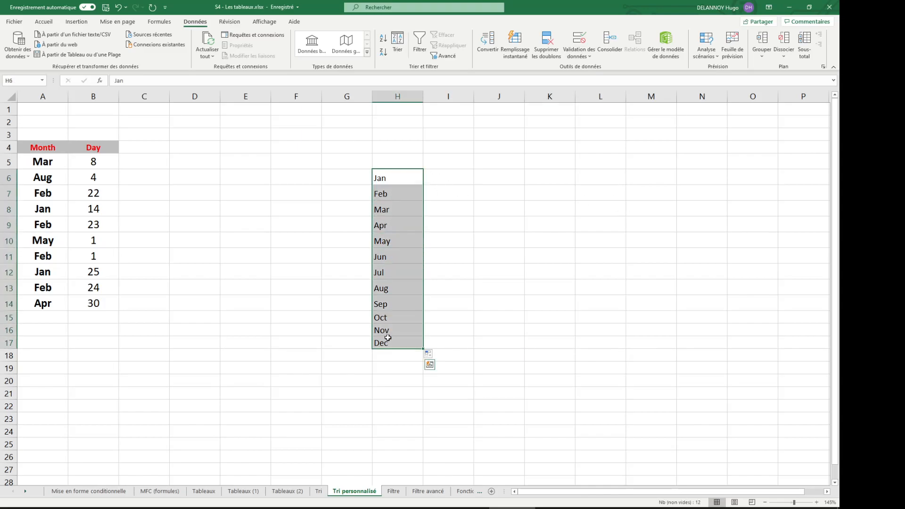
pyautogui.press('Delete')
# Set up a new sort of A5:B14 by the Month column
pyautogui.moveTo(25, 163); pyautogui.dragTo(94, 303)
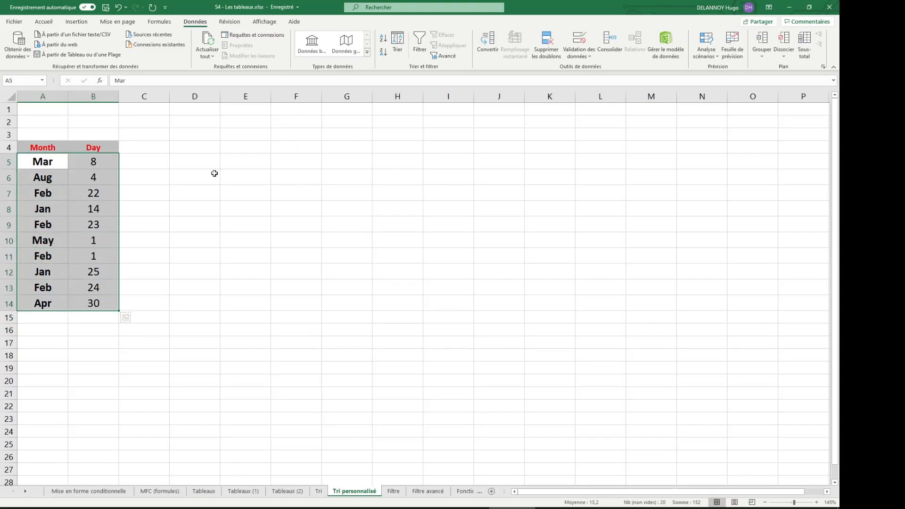
pyautogui.click(397, 41)
pyautogui.click(759, 109)
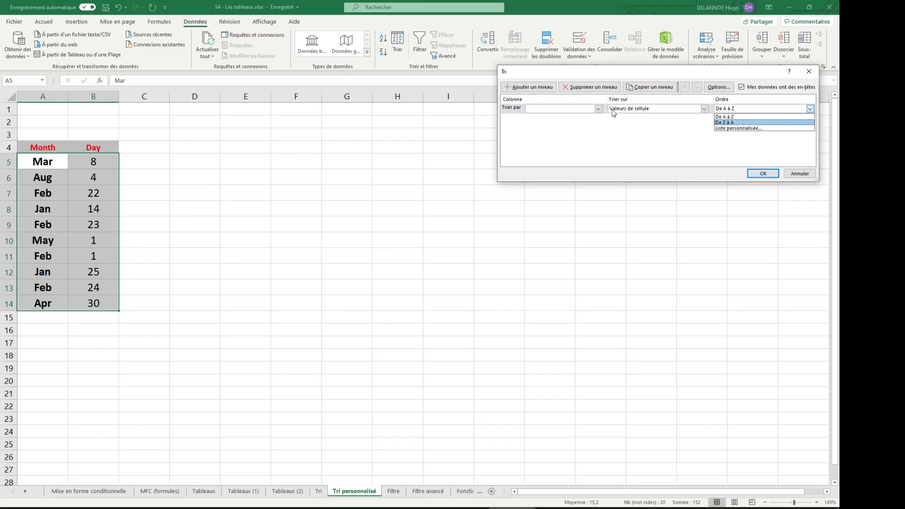
pyautogui.click(598, 108)
pyautogui.click(598, 108)
pyautogui.click(559, 119)
# Try to add a new custom list as the order for the Month level, and dismiss the custom lists
pyautogui.click(723, 109)
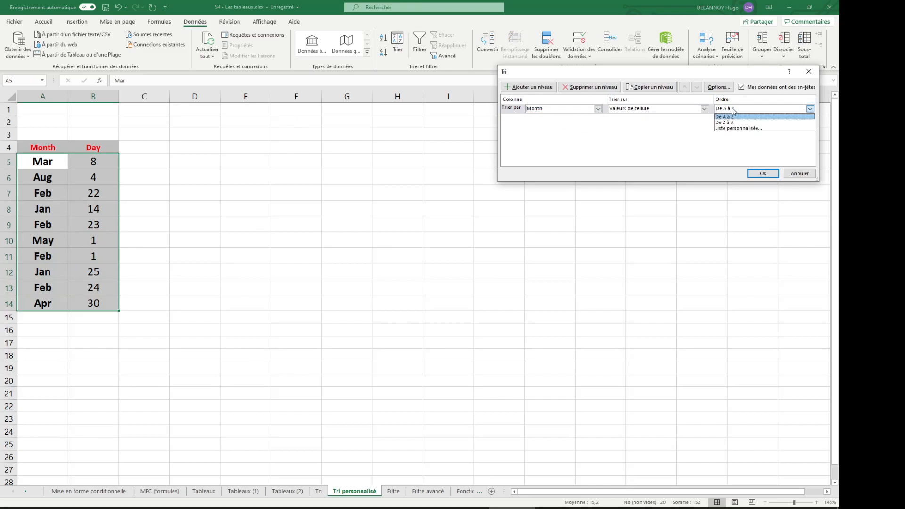
pyautogui.click(732, 129)
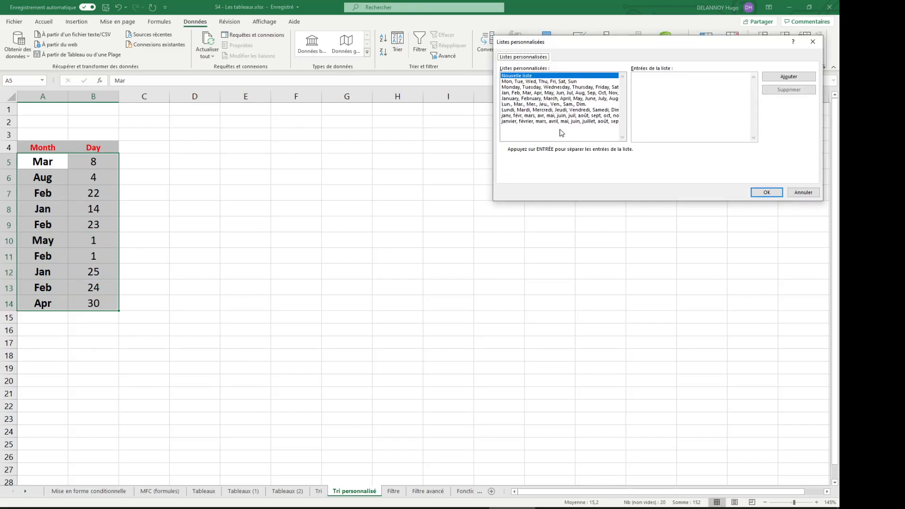
pyautogui.moveTo(609, 44); pyautogui.dragTo(458, 88)
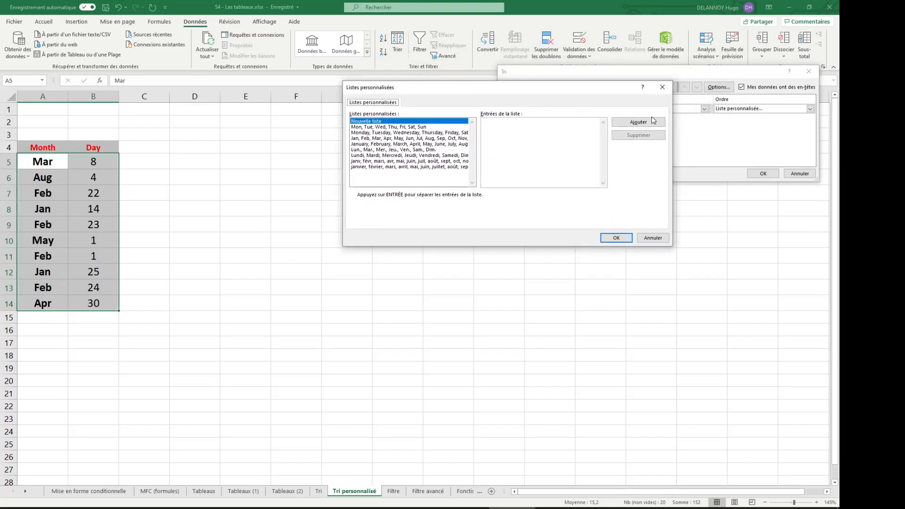
pyautogui.click(642, 123)
pyautogui.press('Escape')
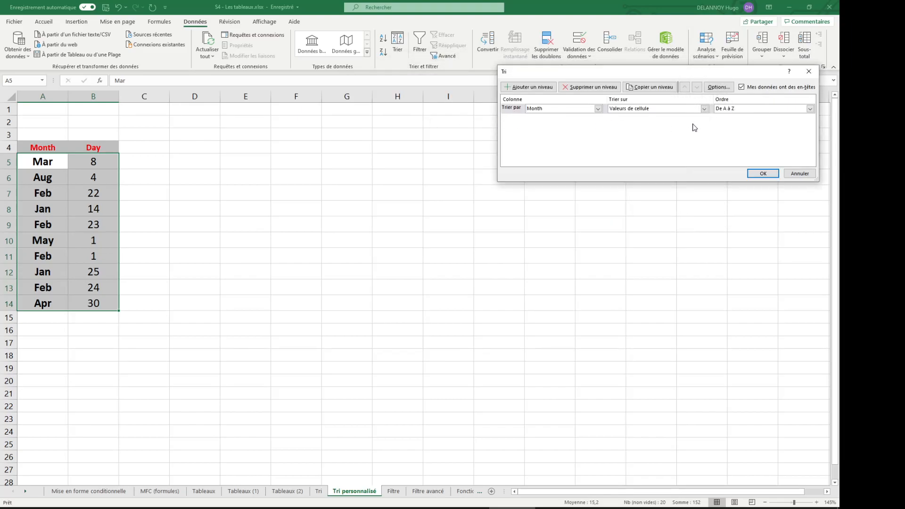
# Reopen the custom lists for the Month order and examine the entries of the predefined month and day lists
pyautogui.click(766, 110)
pyautogui.click(751, 129)
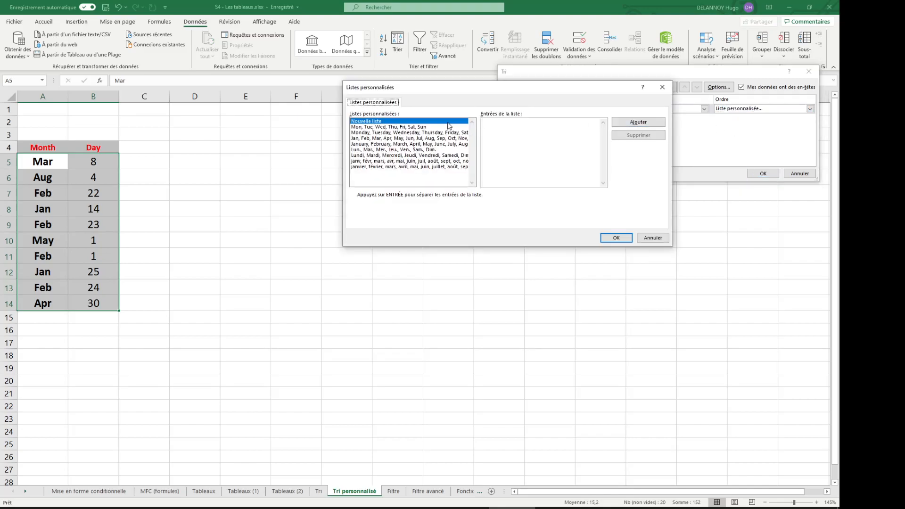
pyautogui.click(493, 126)
pyautogui.hotkey('ctrl', 'a')
pyautogui.press('Delete')
pyautogui.click(379, 139)
pyautogui.click(422, 144)
pyautogui.click(422, 150)
pyautogui.click(418, 161)
pyautogui.click(415, 167)
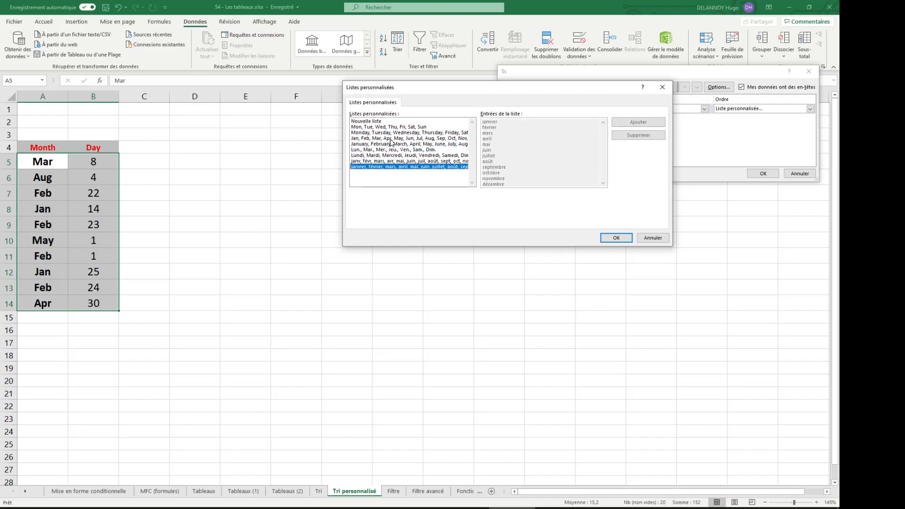
# Choose the Jan, Feb, Mar, Apr custom list as the Month order and apply the sort to A5:B14
pyautogui.click(387, 139)
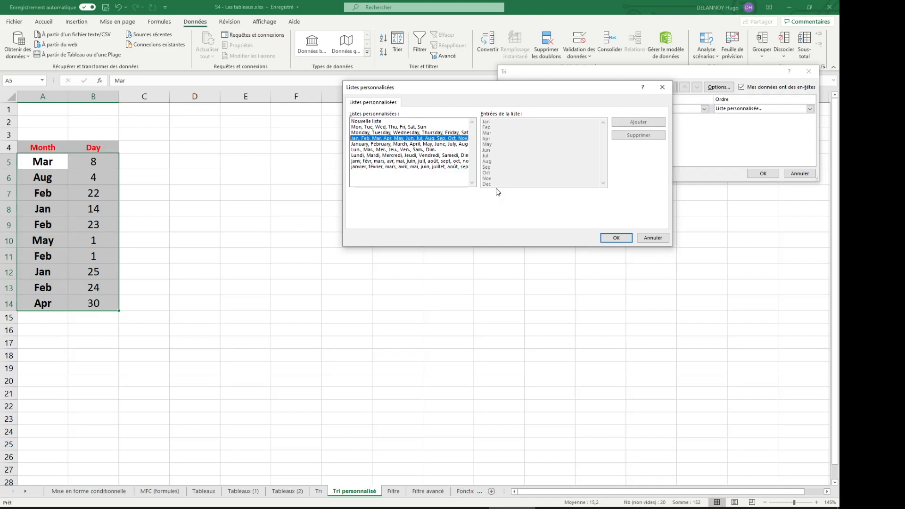
pyautogui.click(618, 238)
pyautogui.click(762, 173)
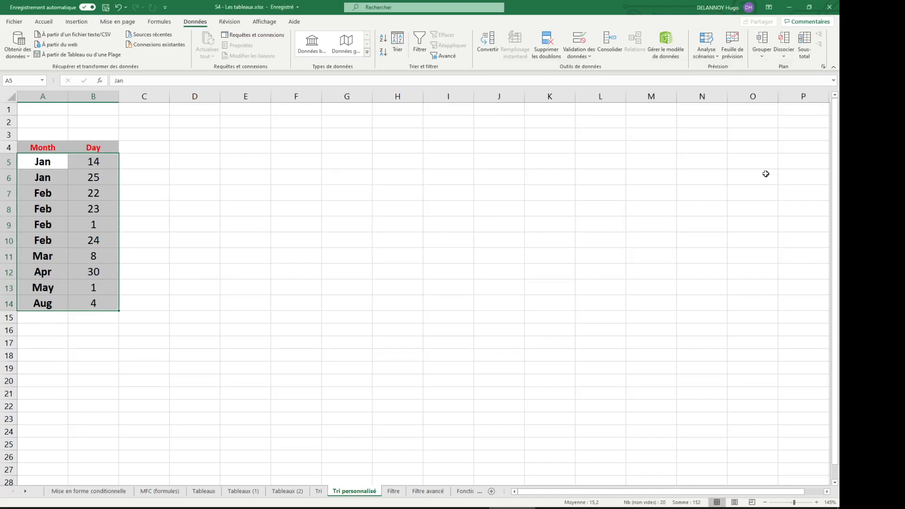
# Examine the chronological month order in column A and the order of the February days in B7:B9
pyautogui.click(56, 176)
pyautogui.moveTo(52, 190); pyautogui.dragTo(45, 239)
pyautogui.click(56, 257)
pyautogui.click(53, 273)
pyautogui.click(53, 298)
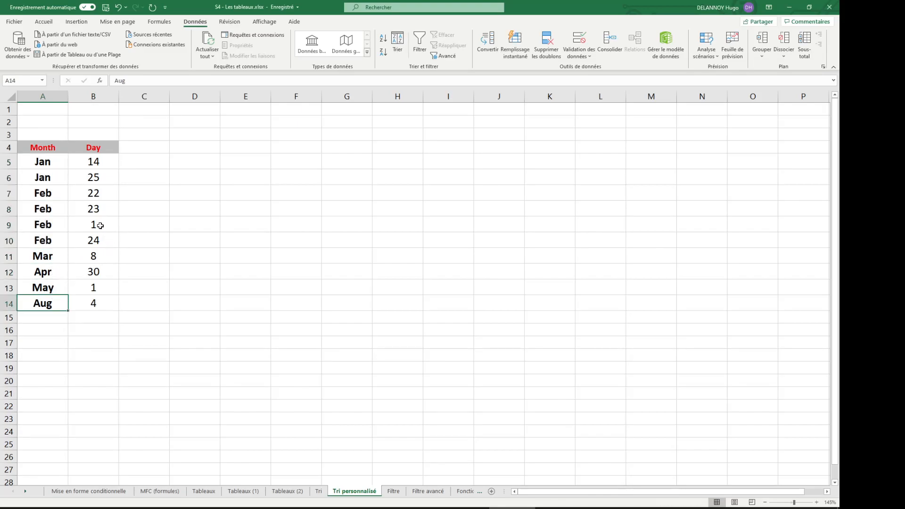
pyautogui.moveTo(88, 195); pyautogui.dragTo(99, 229)
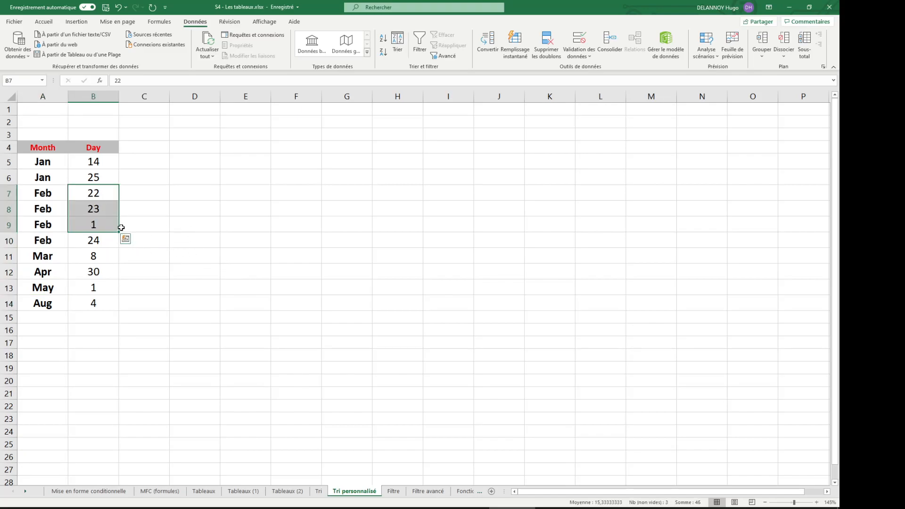
# Add a second sort level on Day from smallest to largest, apply it, and check the resulting order in A5:B14
pyautogui.click(87, 208)
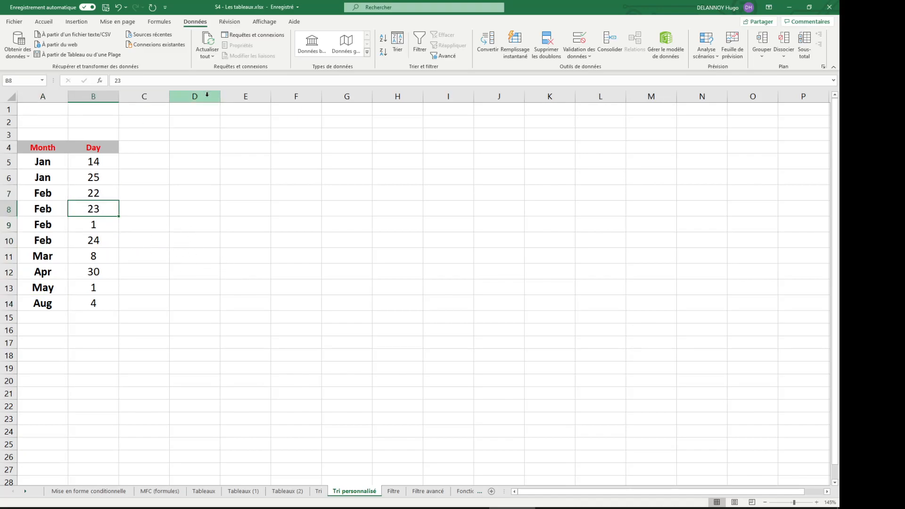
pyautogui.click(408, 50)
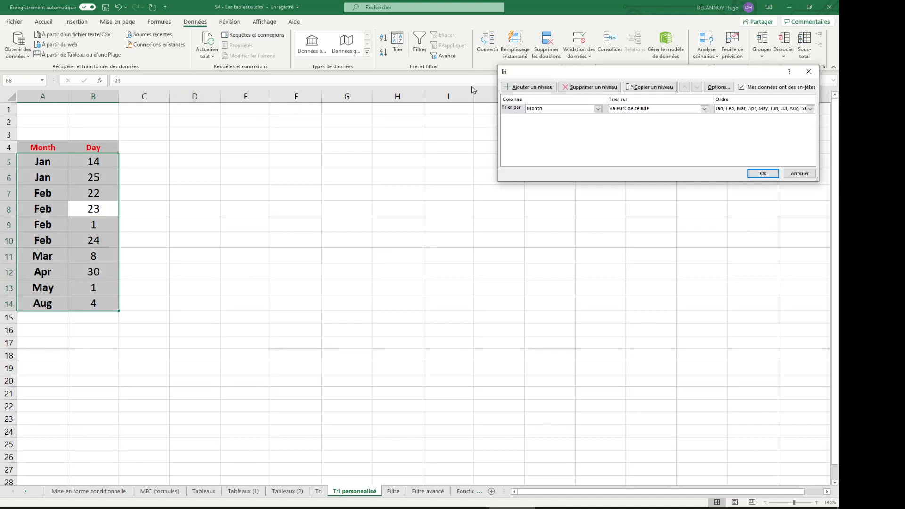
pyautogui.click(542, 87)
pyautogui.click(556, 119)
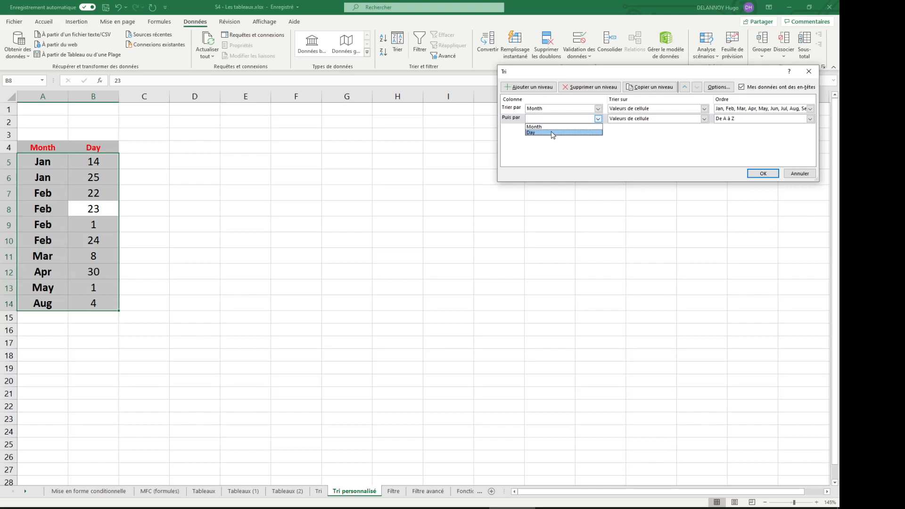
pyautogui.click(552, 133)
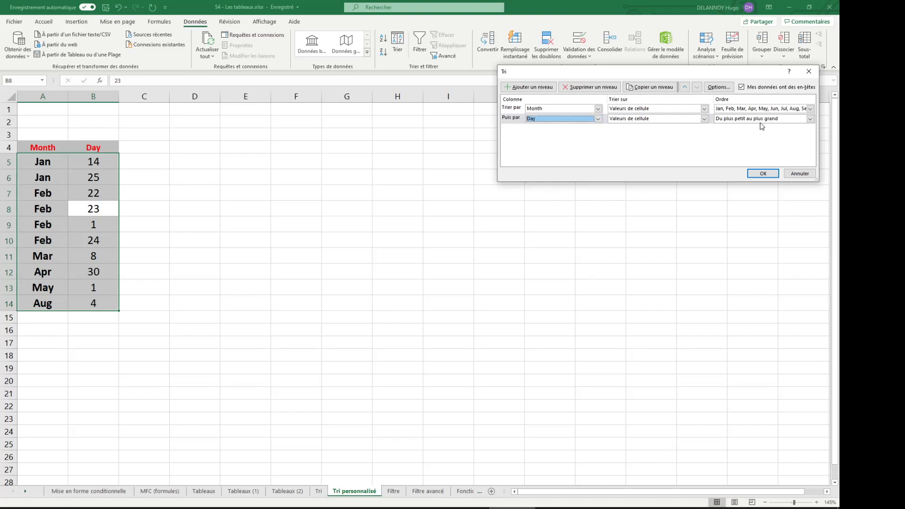
pyautogui.click(762, 173)
pyautogui.moveTo(114, 197); pyautogui.dragTo(96, 240)
pyautogui.click(262, 261)
pyautogui.moveTo(62, 163); pyautogui.dragTo(118, 304)
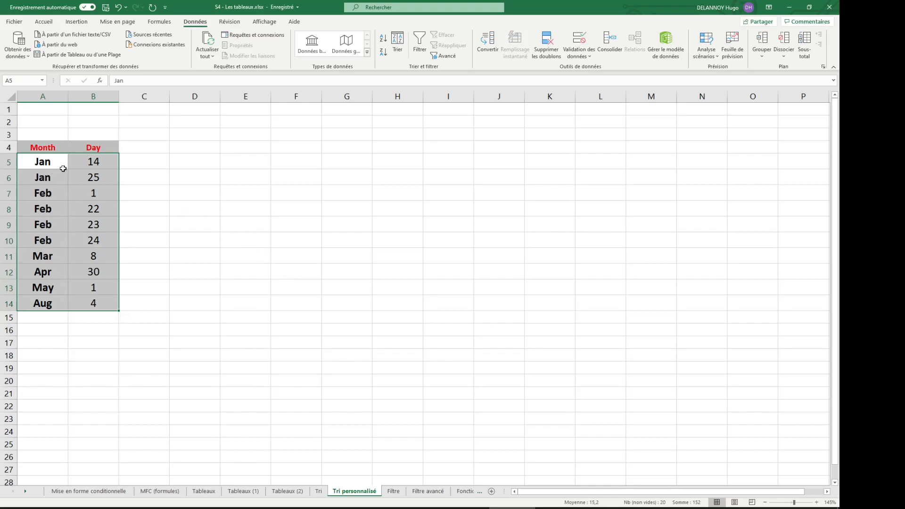
pyautogui.moveTo(35, 161); pyautogui.dragTo(44, 303)
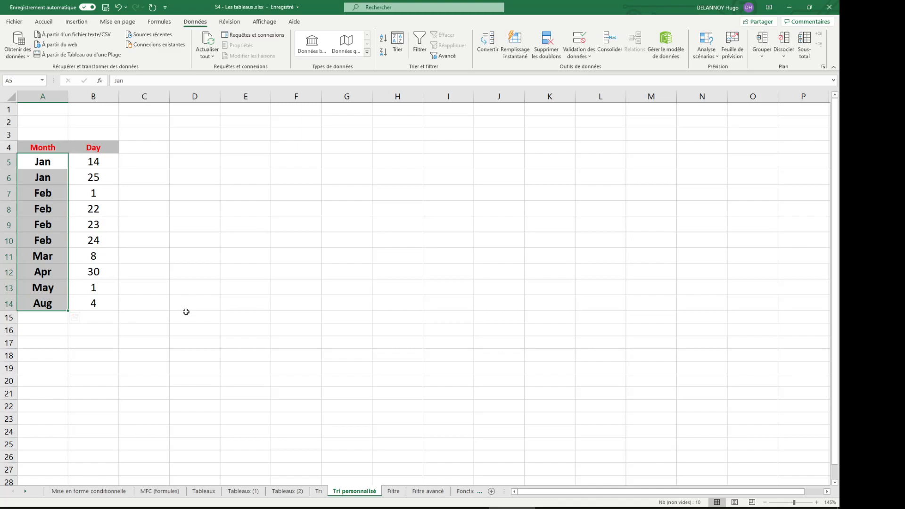
pyautogui.click(332, 172)
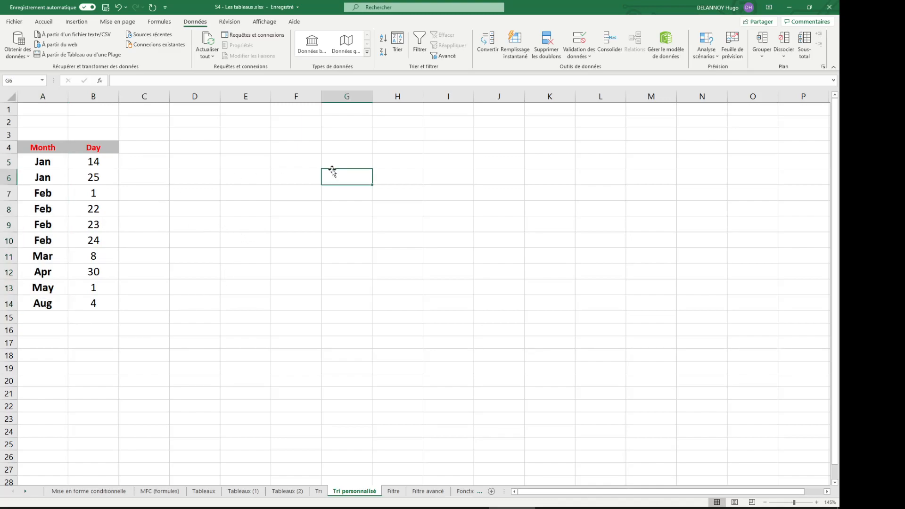
# Examine the predefined month lists offered as a custom order for the Day level, dismiss them, and reapply the sort
pyautogui.click(77, 187)
pyautogui.click(398, 42)
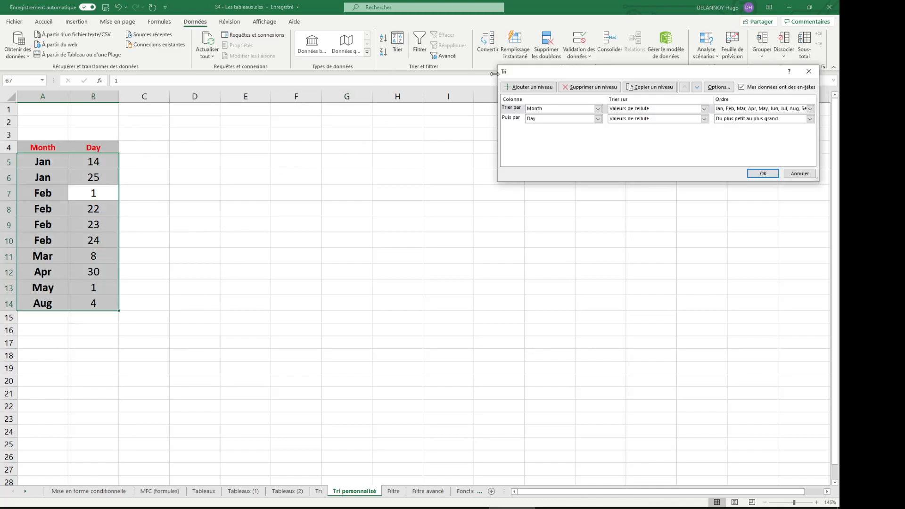
pyautogui.click(796, 119)
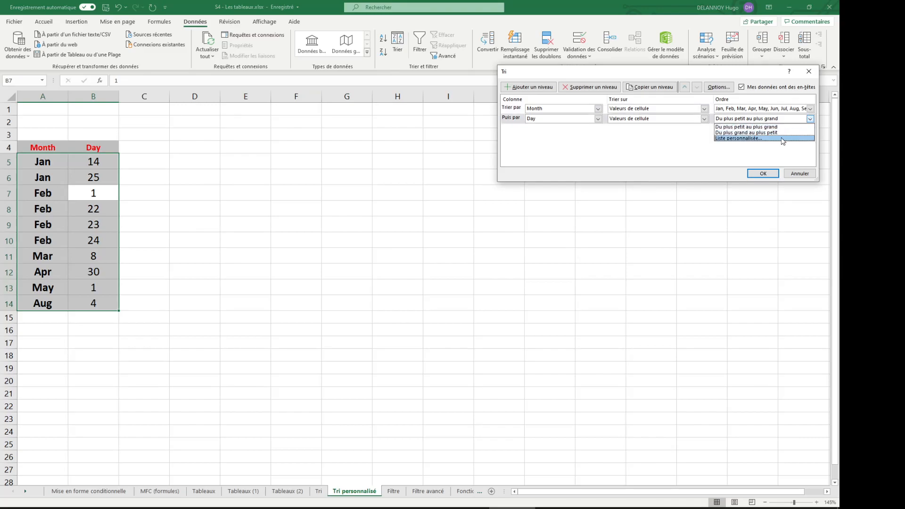
pyautogui.click(782, 138)
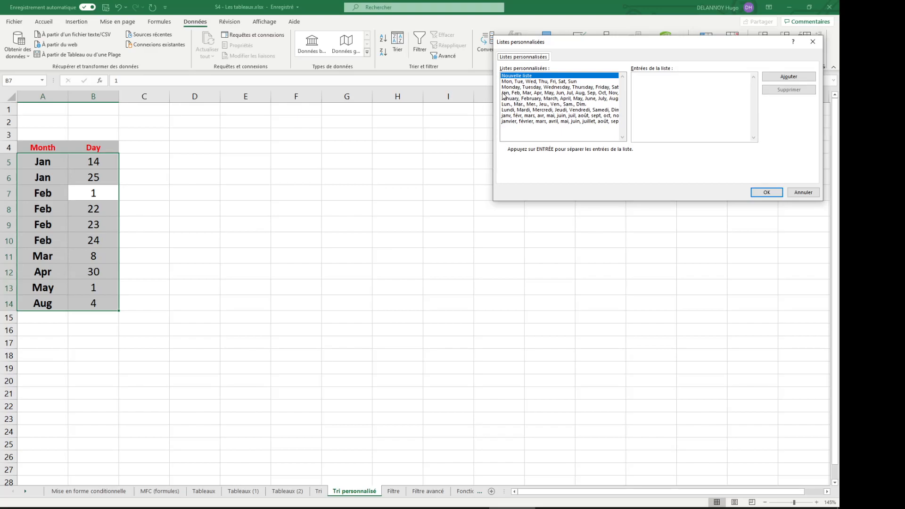
pyautogui.click(529, 94)
pyautogui.click(530, 99)
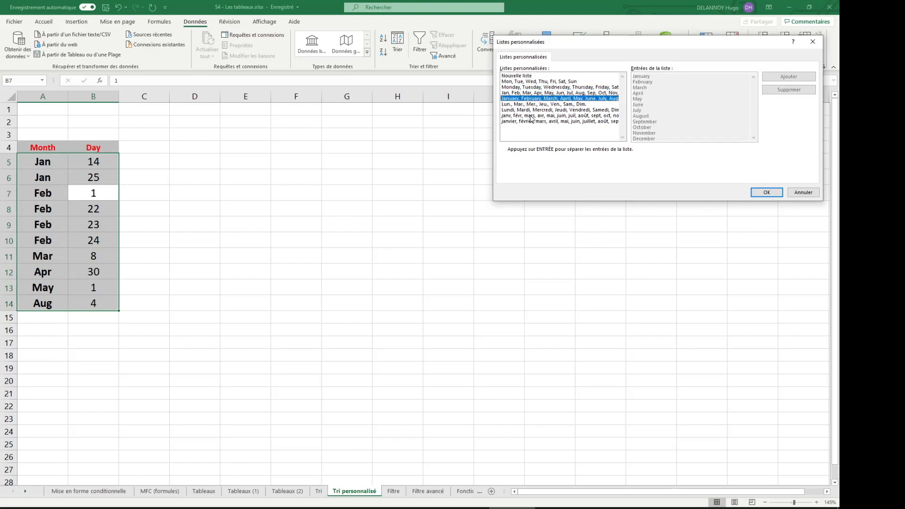
pyautogui.click(530, 116)
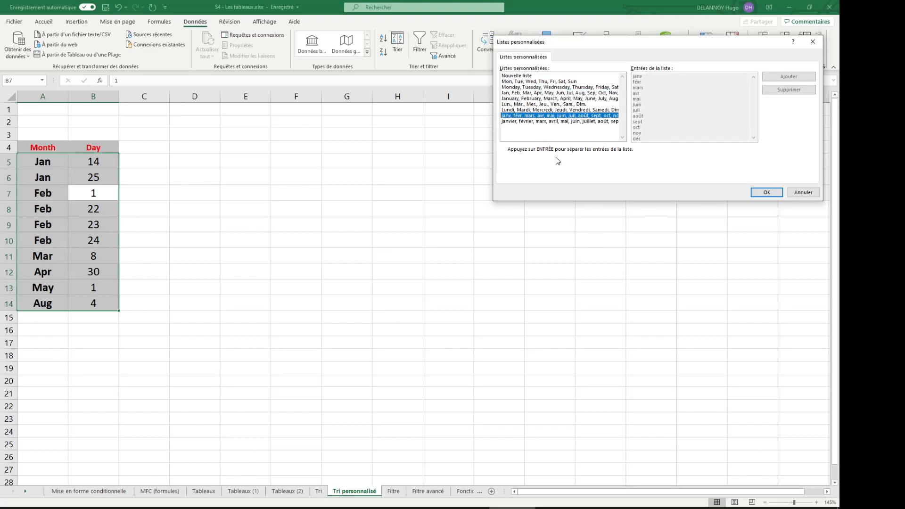
pyautogui.click(538, 94)
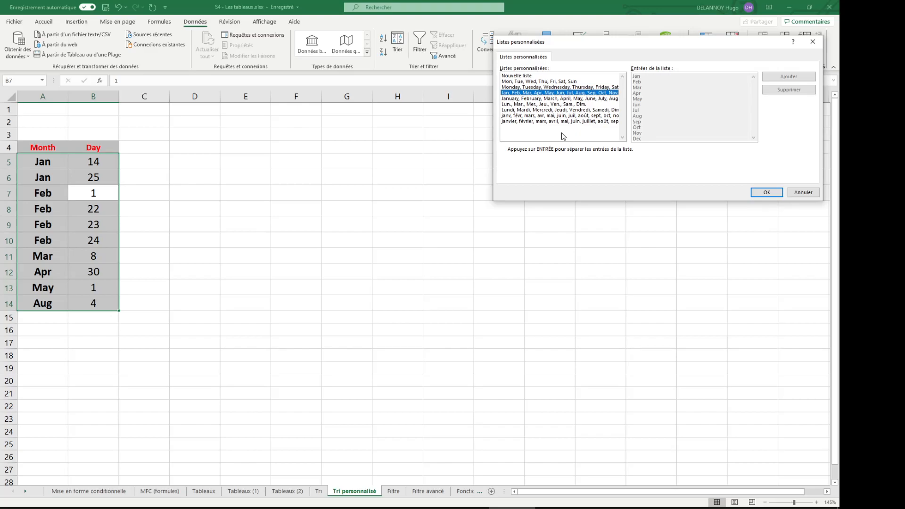
pyautogui.click(804, 193)
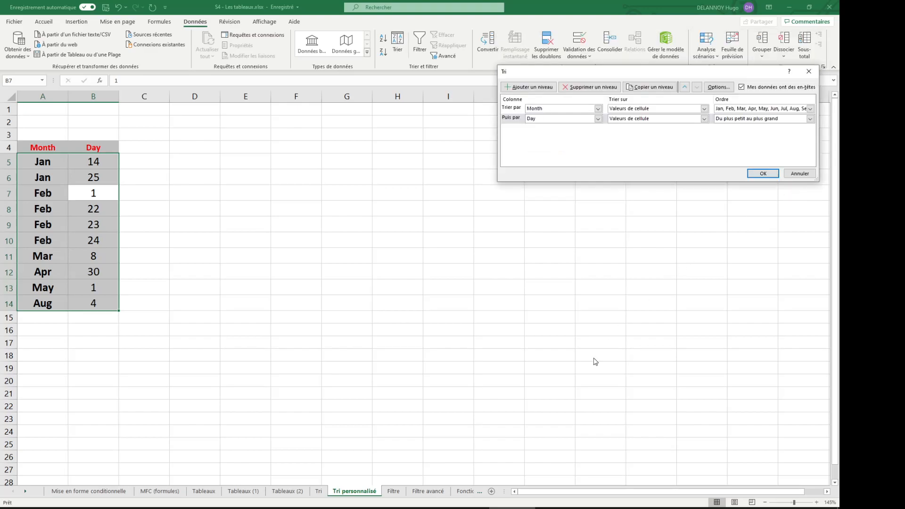
pyautogui.click(775, 177)
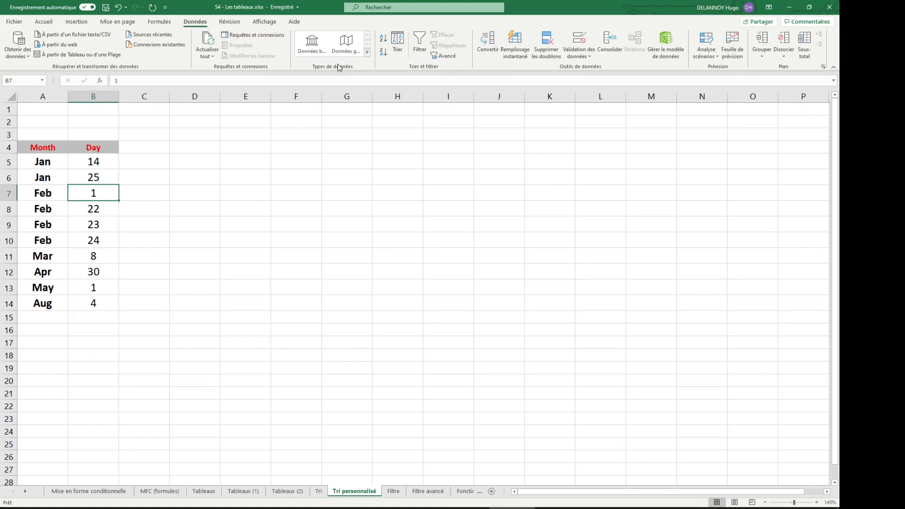
# Switch to the Tableaux sheet and view the sort and filter options of the Somme column
pyautogui.click(203, 491)
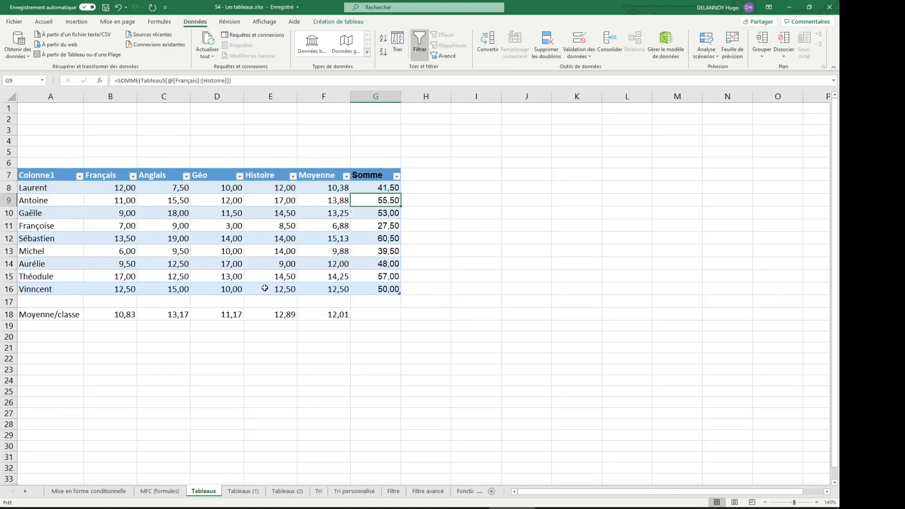
pyautogui.click(396, 177)
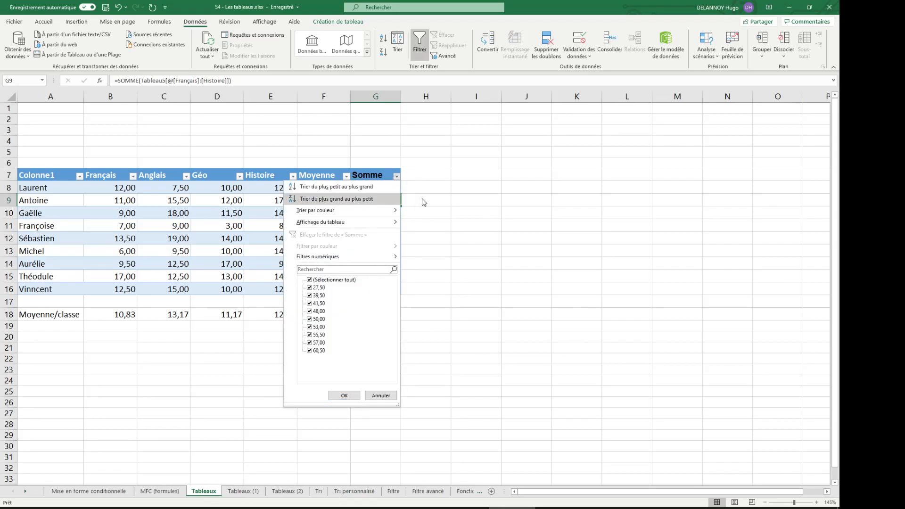
pyautogui.click(441, 199)
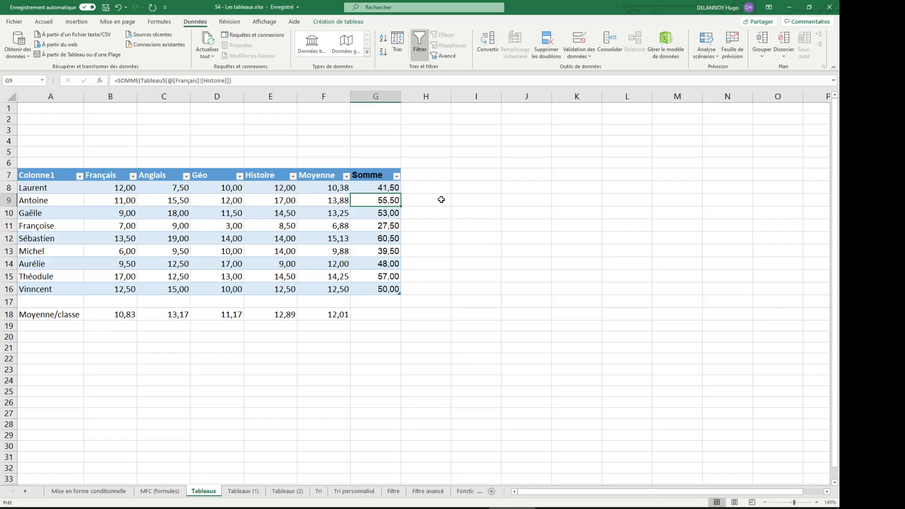
# Sort the grades table by the Français column from smallest to largest
pyautogui.click(133, 177)
pyautogui.click(131, 188)
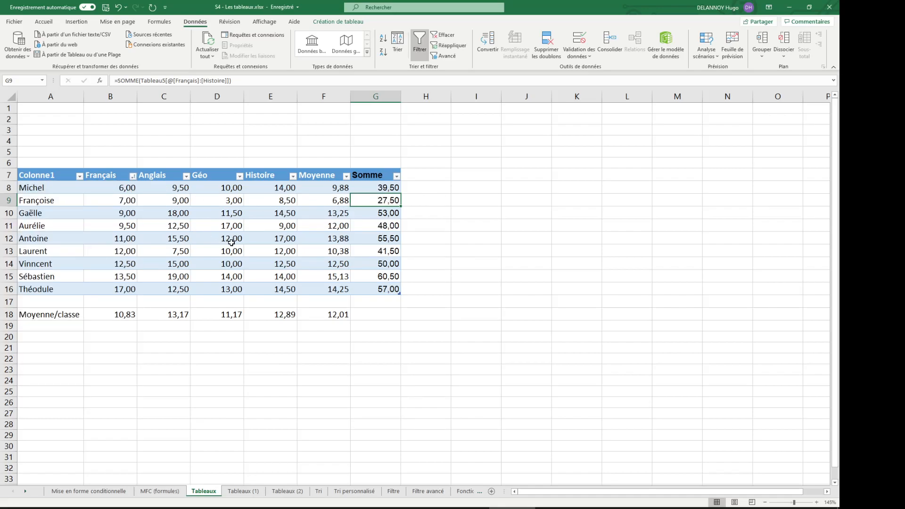
pyautogui.click(249, 221)
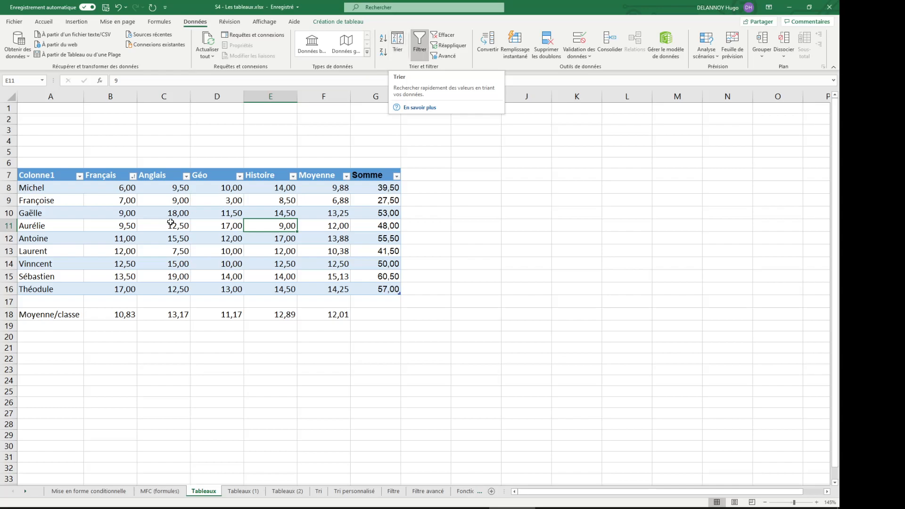
# Examine the sort and filter options of the Français column and reapply its smallest-to-largest order
pyautogui.click(79, 177)
pyautogui.click(132, 176)
pyautogui.click(132, 177)
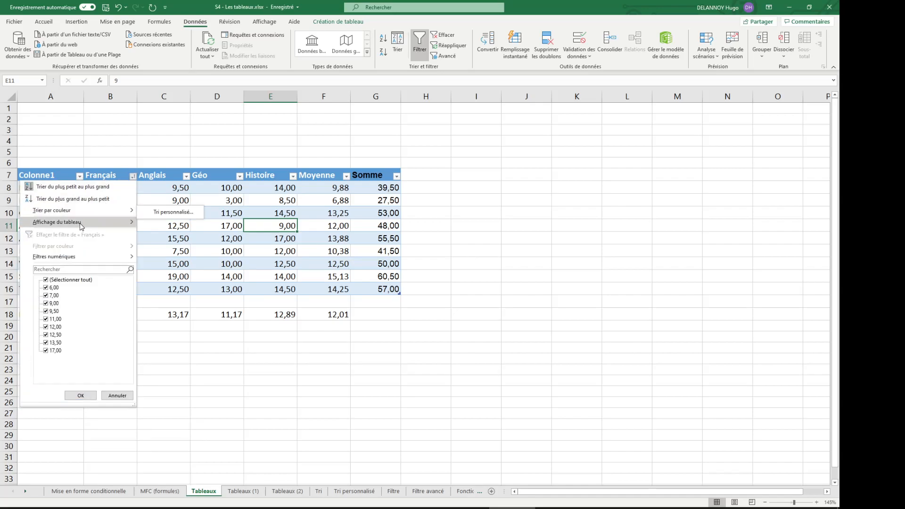
pyautogui.moveTo(104, 225)
pyautogui.click(147, 171)
pyautogui.click(132, 176)
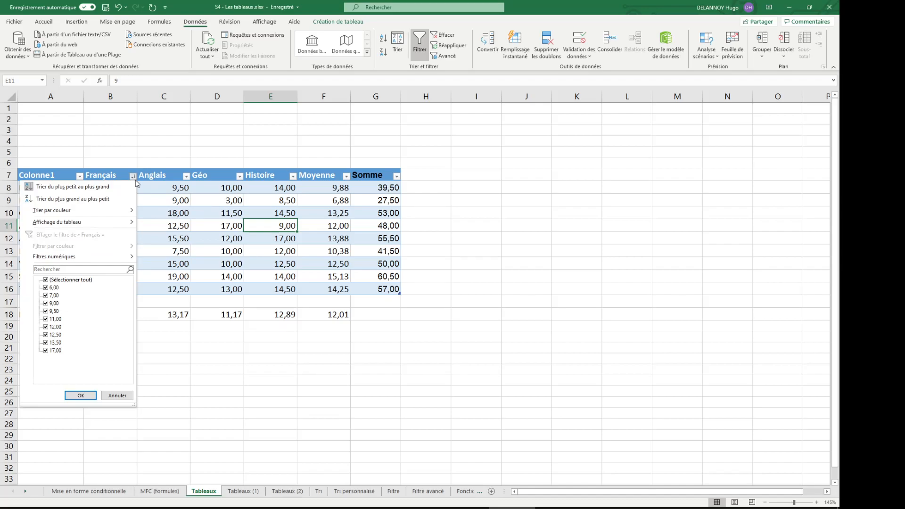
pyautogui.click(47, 188)
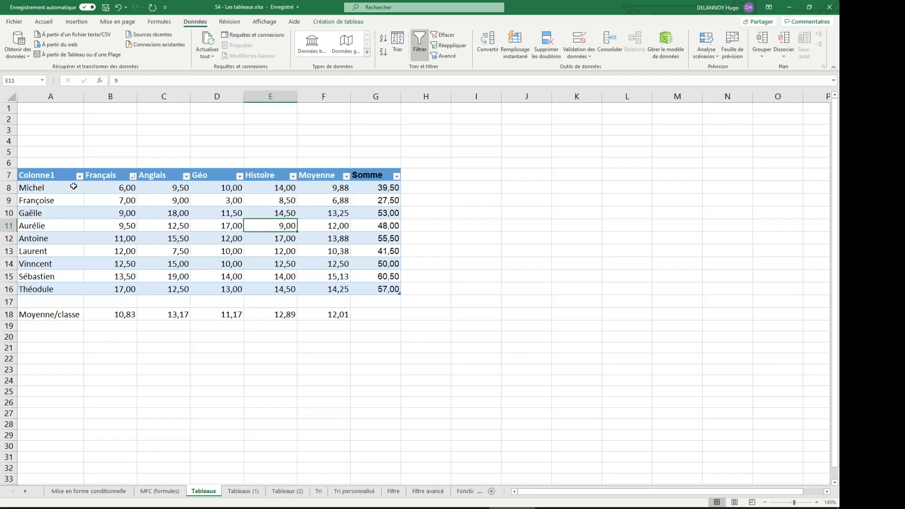
pyautogui.click(133, 176)
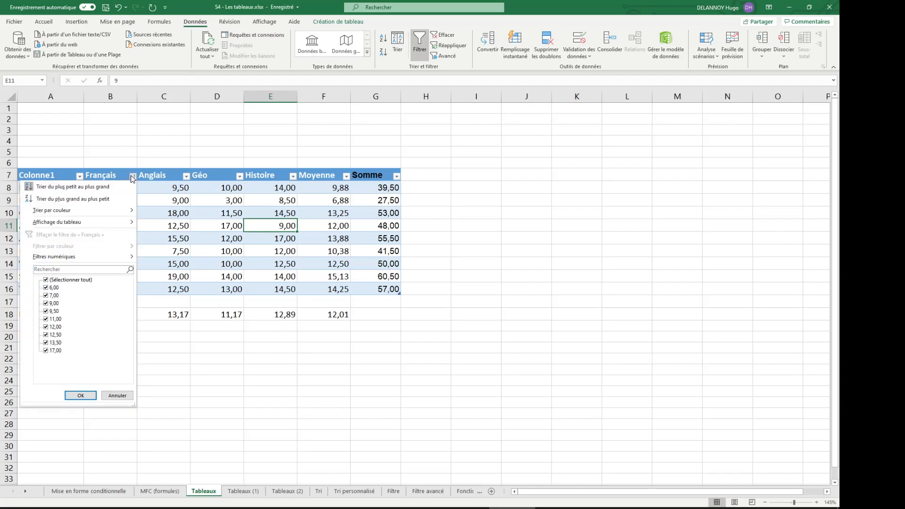
pyautogui.click(189, 144)
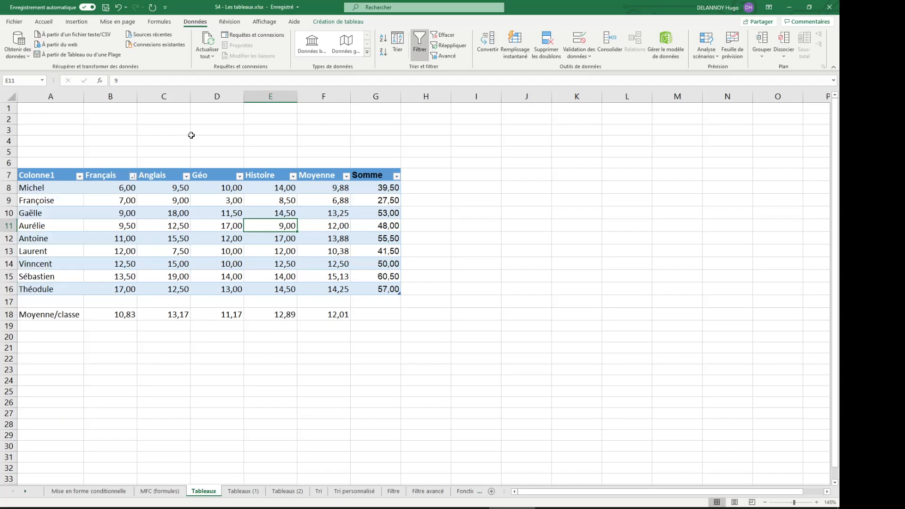
# Undo the Français sorts on the grades table
pyautogui.click(192, 134)
pyautogui.hotkey('ctrl', 'z')
pyautogui.hotkey('ctrl', 'z')
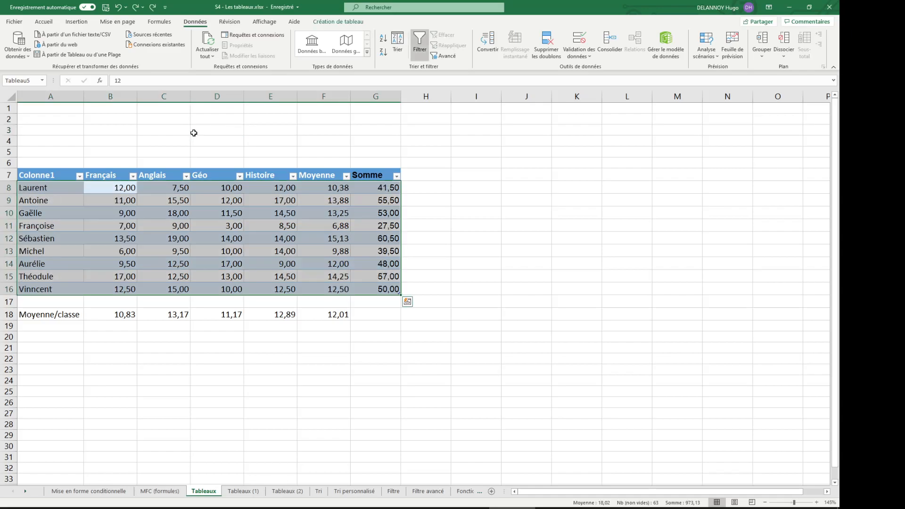
pyautogui.click(158, 141)
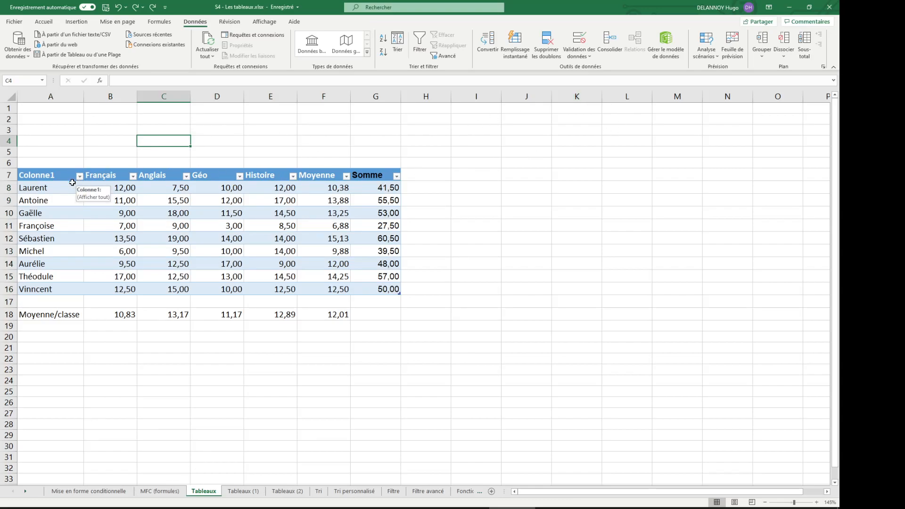
# Sort the grades table alphabetically by the first names in Colonne1, in ascending order
pyautogui.moveTo(52, 189); pyautogui.dragTo(47, 289)
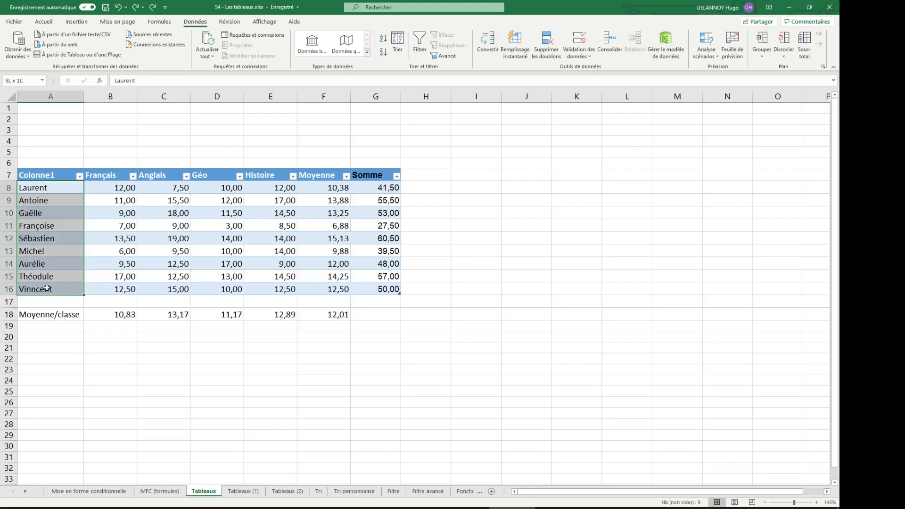
pyautogui.click(79, 175)
pyautogui.click(79, 189)
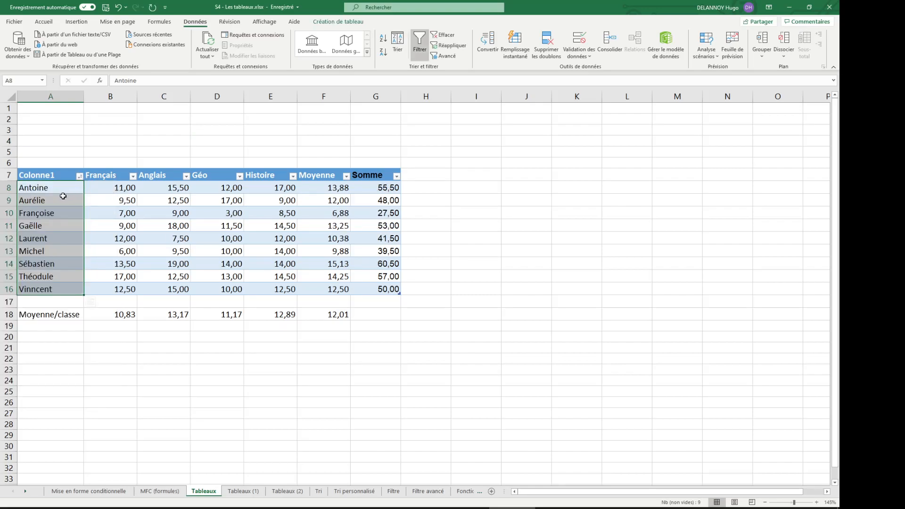
# Replace the first name in A9 with the same first name as in A8
pyautogui.click(59, 201)
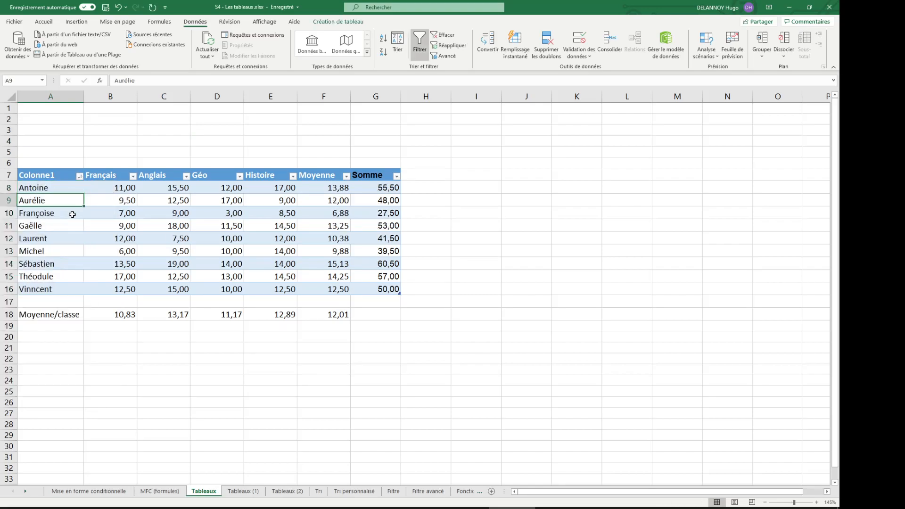
pyautogui.write('Antoine')
pyautogui.press('Return')
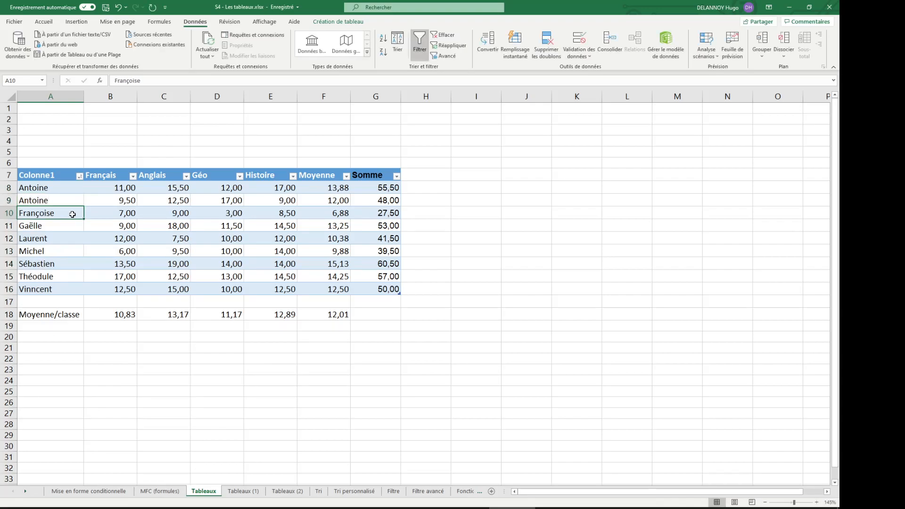
# Sort the table containing the duplicate first names by Français from smallest to largest
pyautogui.moveTo(126, 187); pyautogui.dragTo(127, 213)
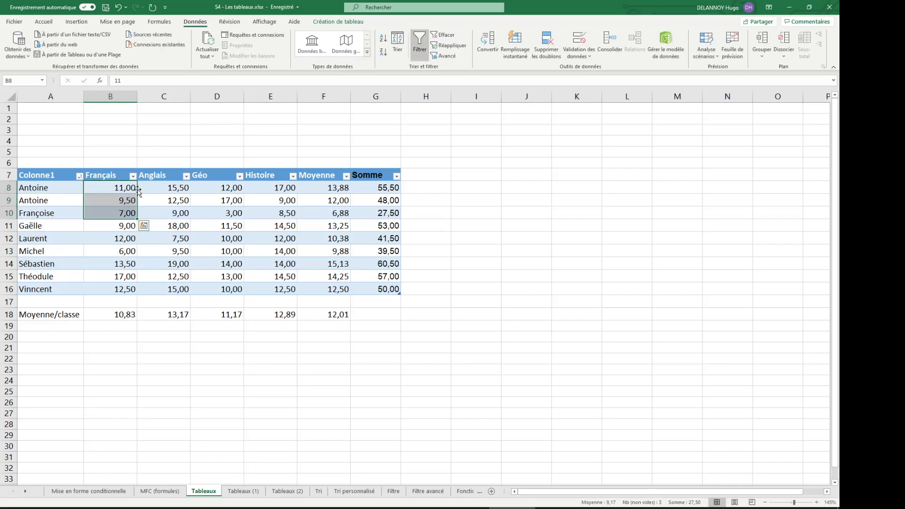
pyautogui.click(133, 176)
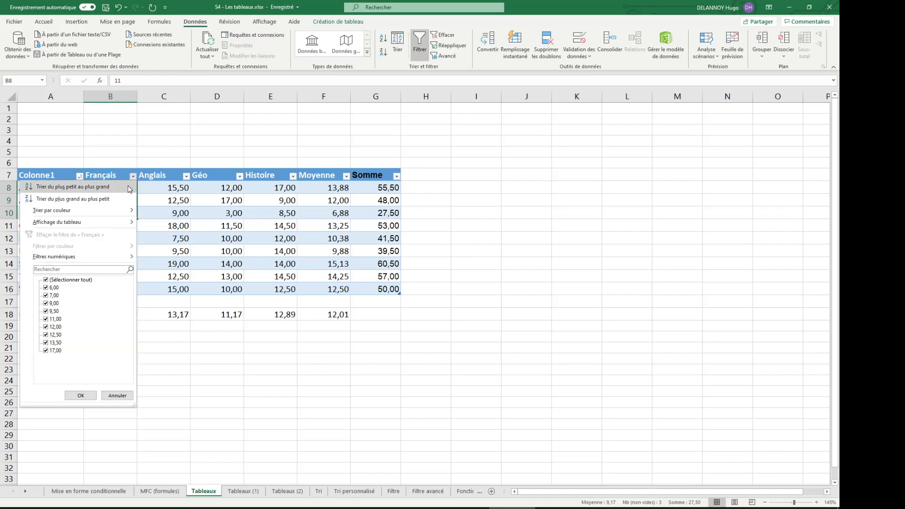
pyautogui.click(129, 187)
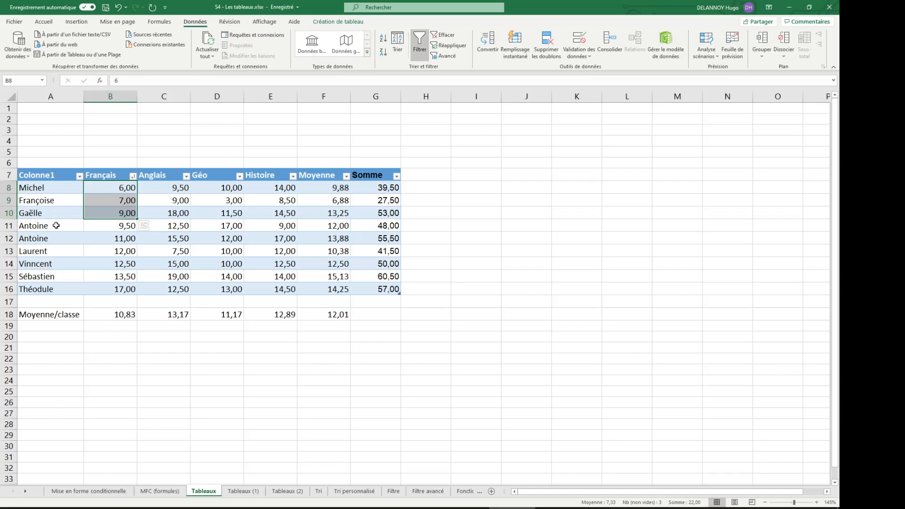
# Sort the table by Colonne1 in ascending alphabetical order on top of the Français order
pyautogui.moveTo(55, 226); pyautogui.dragTo(96, 235)
pyautogui.click(79, 176)
pyautogui.click(78, 187)
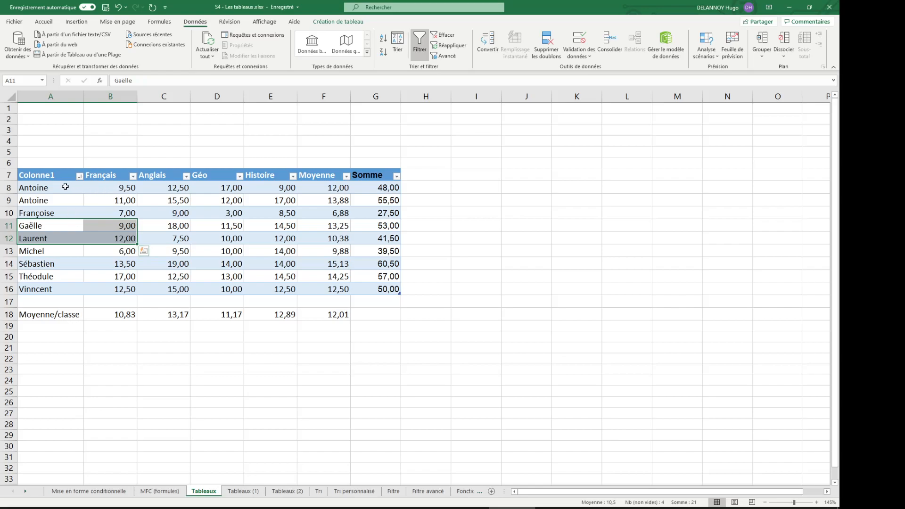
# Compare the rows with duplicate first names and inspect the table's active criterion in the Sort dialog
pyautogui.moveTo(90, 188); pyautogui.dragTo(43, 200)
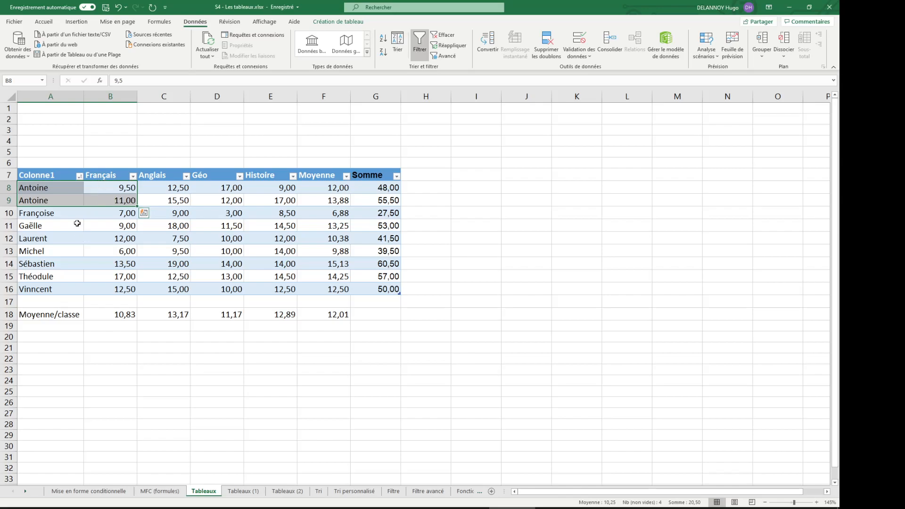
pyautogui.click(208, 202)
pyautogui.click(397, 43)
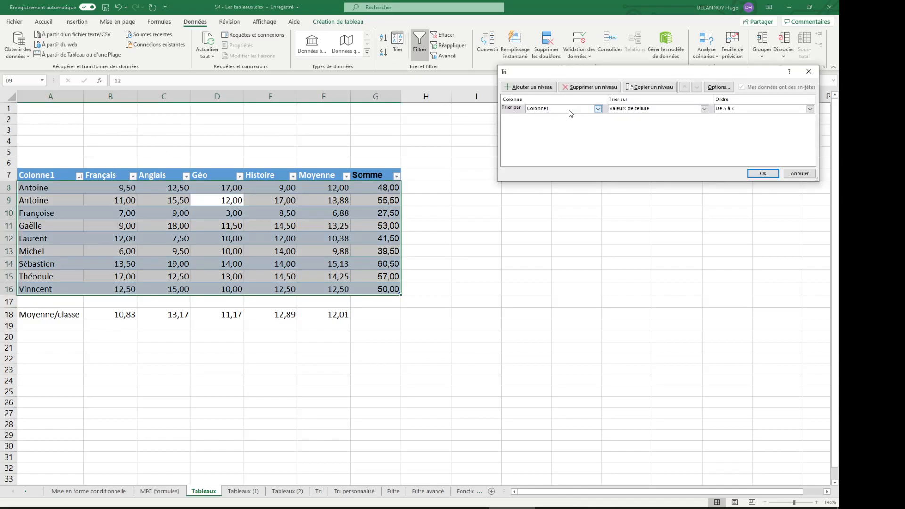
pyautogui.click(789, 175)
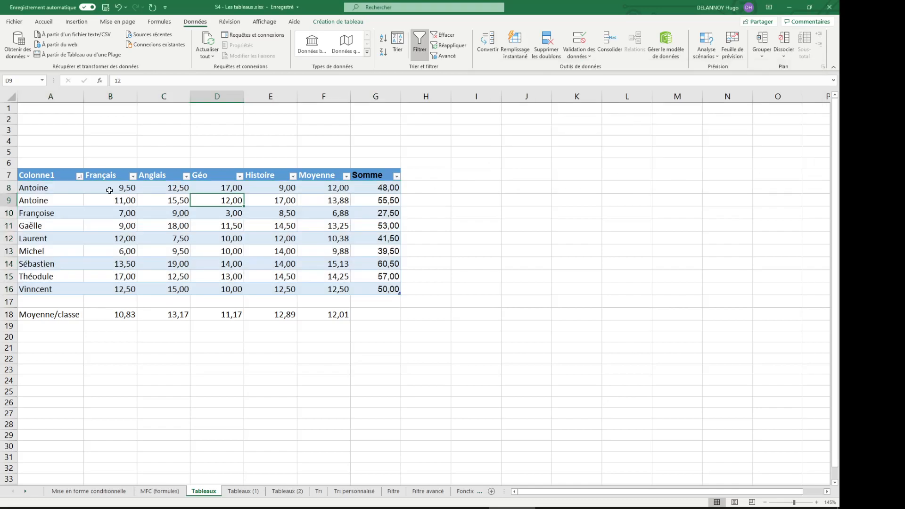
# Re-sort the table by Français from smallest to largest, followed by Colonne1 from A to Z
pyautogui.click(133, 177)
pyautogui.click(118, 186)
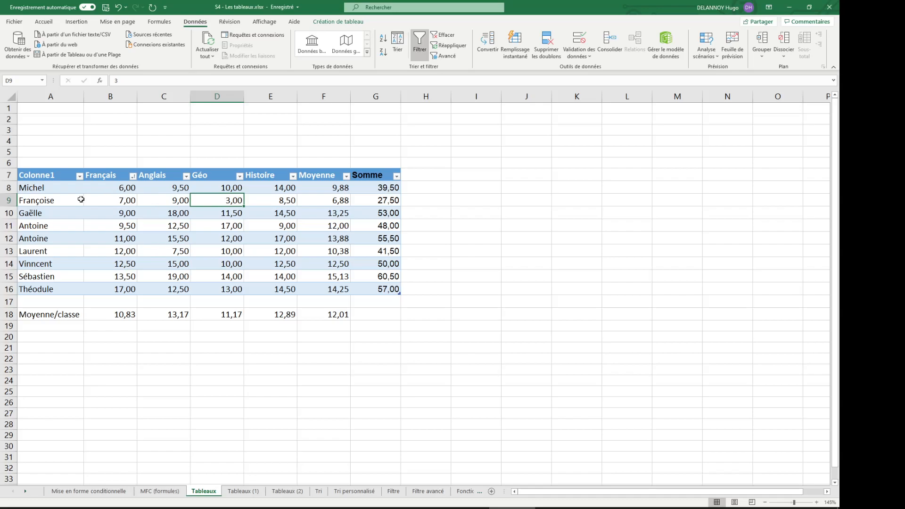
pyautogui.click(79, 177)
pyautogui.click(50, 187)
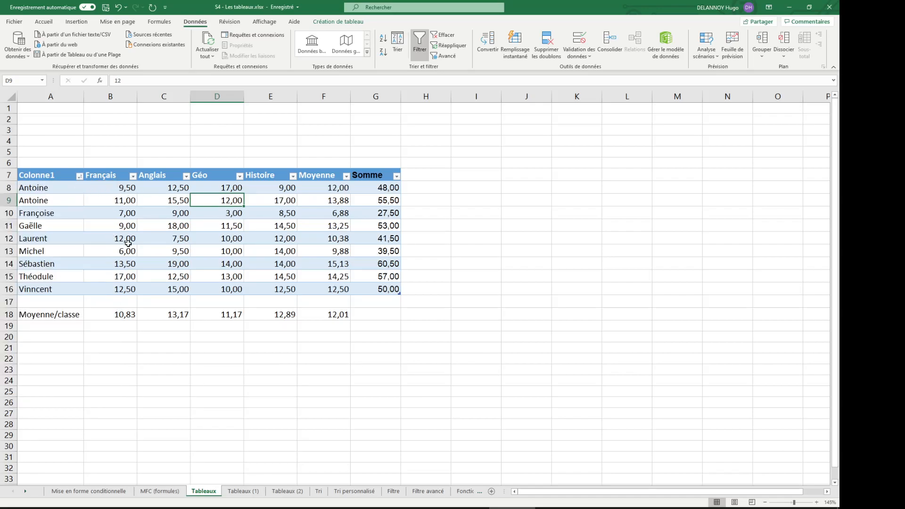
# Check which sort levels the Sort dialog retains after the two successive sorts, leaving them as they are
pyautogui.click(211, 235)
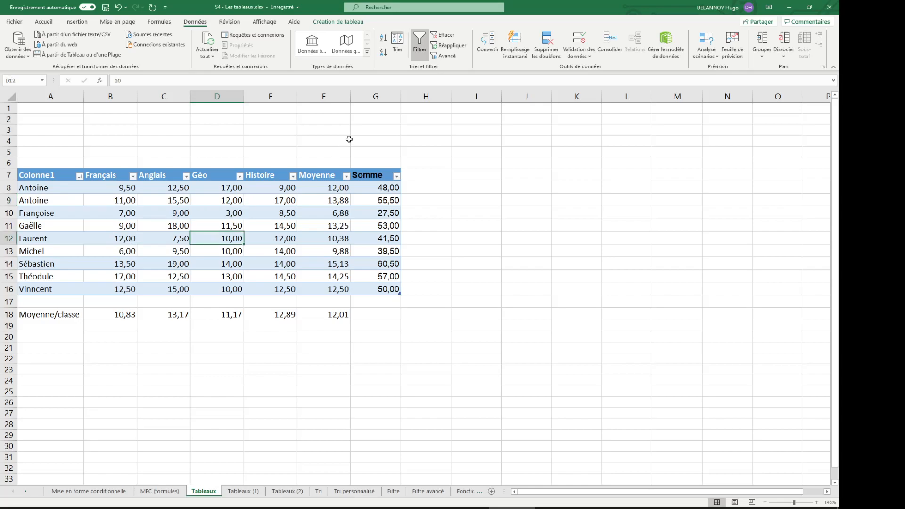
pyautogui.click(397, 52)
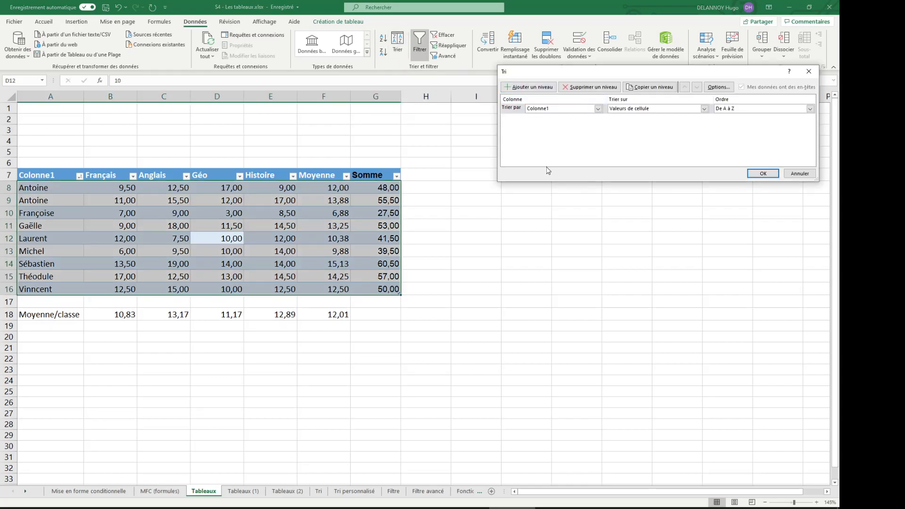
pyautogui.click(572, 109)
pyautogui.click(679, 151)
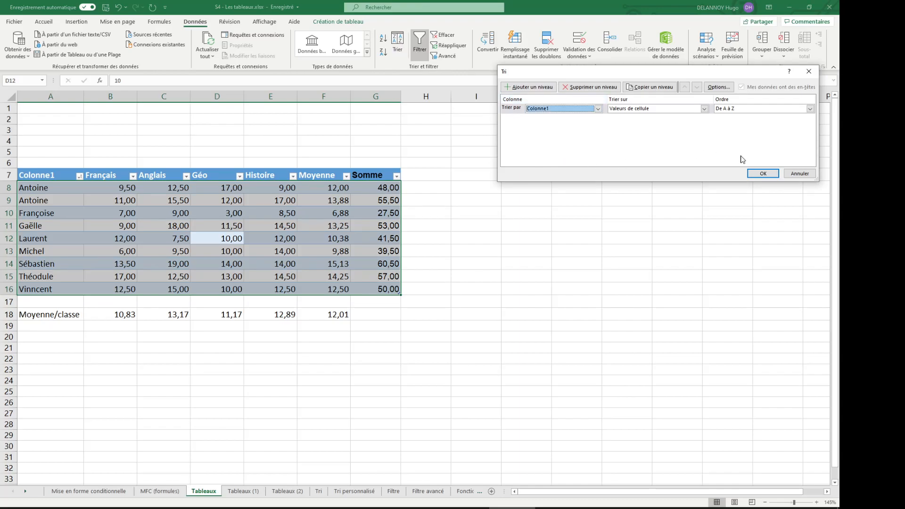
pyautogui.click(804, 175)
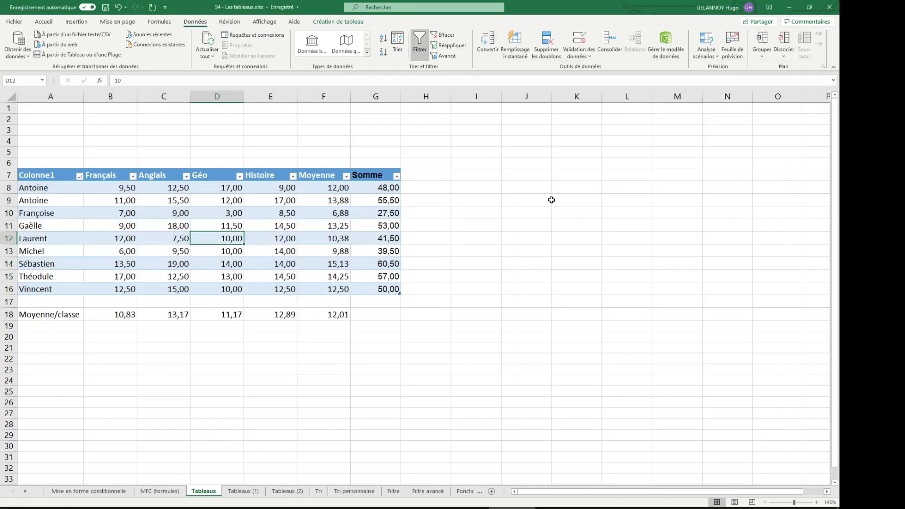
# Look at the sort-by-colour options offered for the Somme column
pyautogui.click(524, 202)
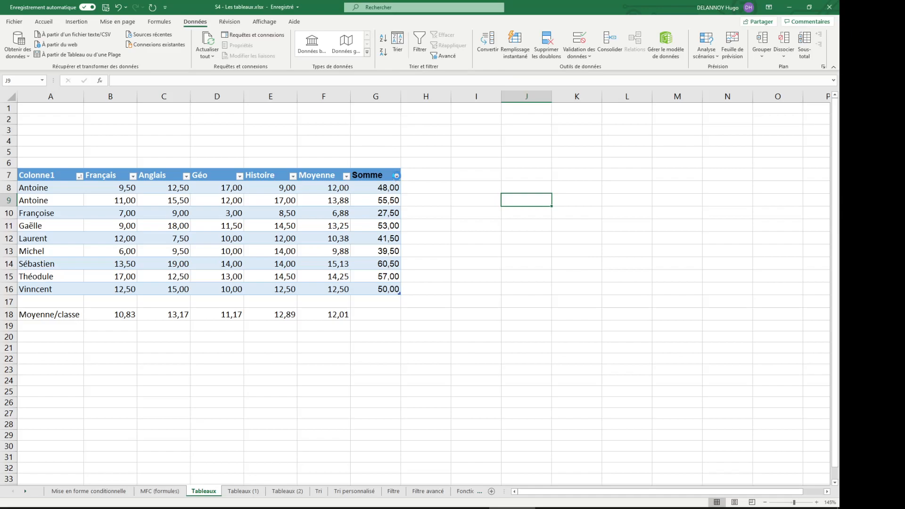
pyautogui.click(397, 176)
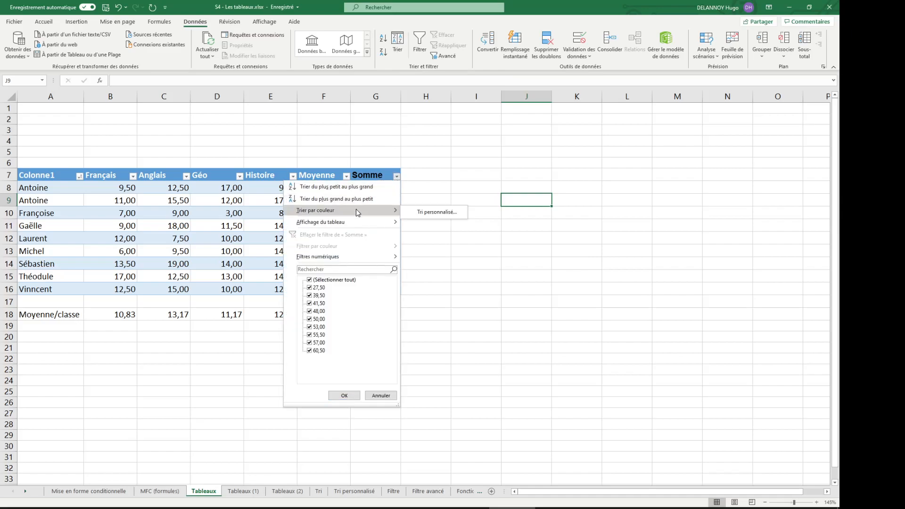
pyautogui.click(470, 244)
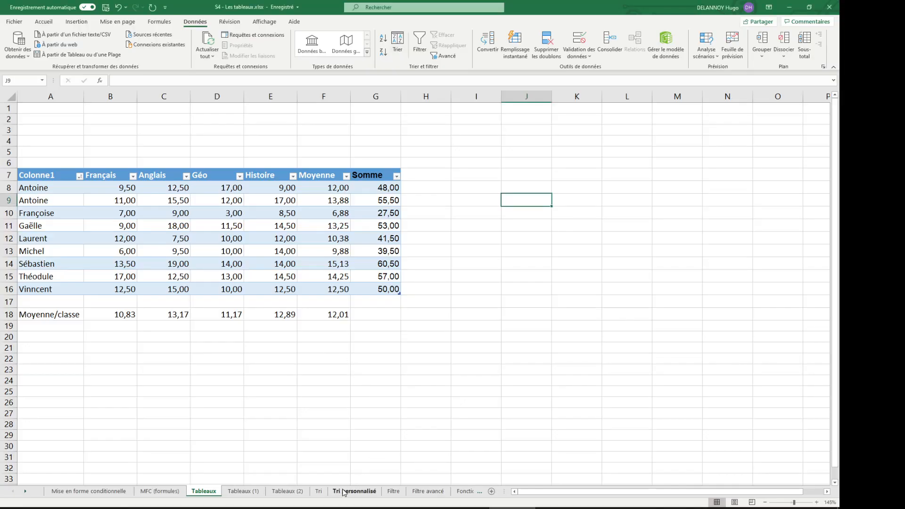
# On the Tri personnalisé sheet, enter =TRIER(B5:B14) in F8 to sort the Day values
pyautogui.click(319, 492)
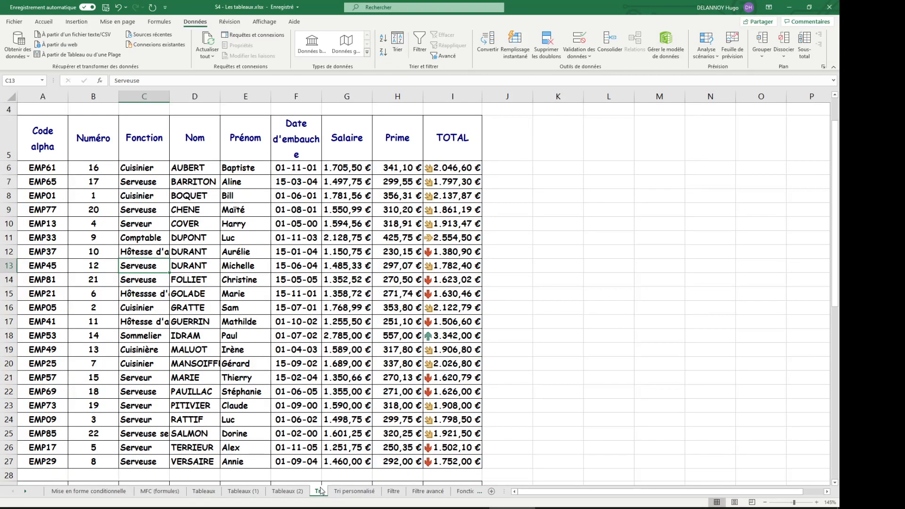
pyautogui.click(337, 495)
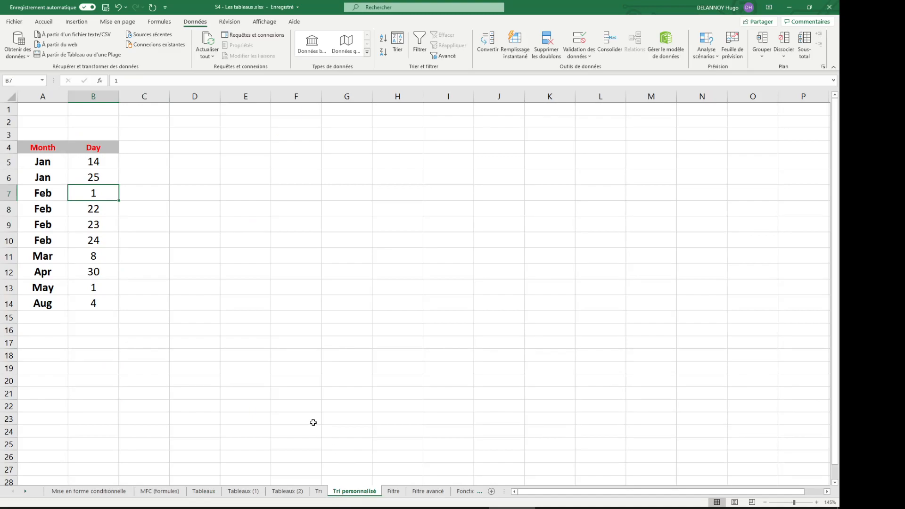
pyautogui.moveTo(94, 163); pyautogui.dragTo(93, 301)
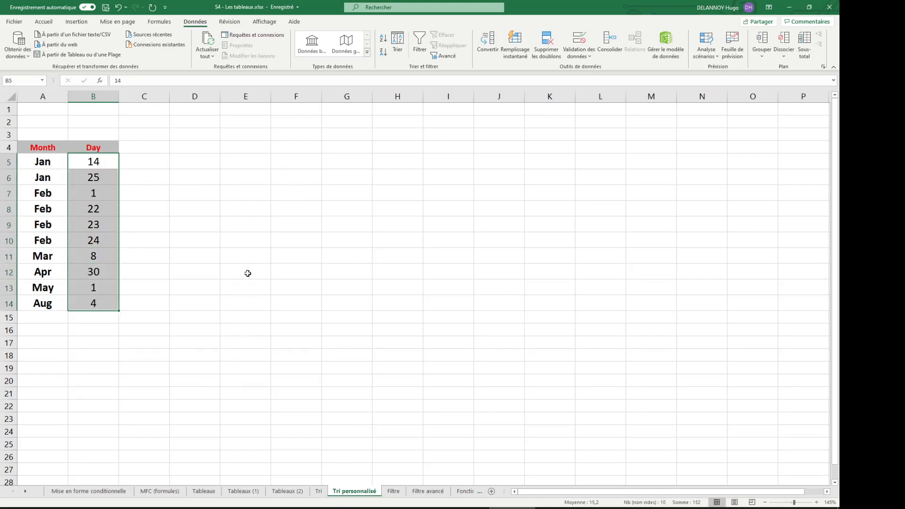
pyautogui.click(298, 206)
pyautogui.write('=TRIER(')
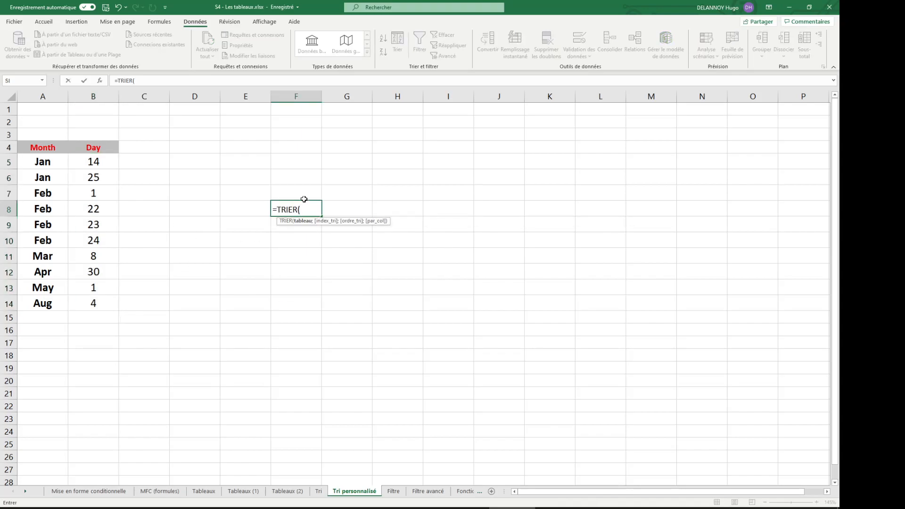
pyautogui.moveTo(80, 161); pyautogui.dragTo(94, 302)
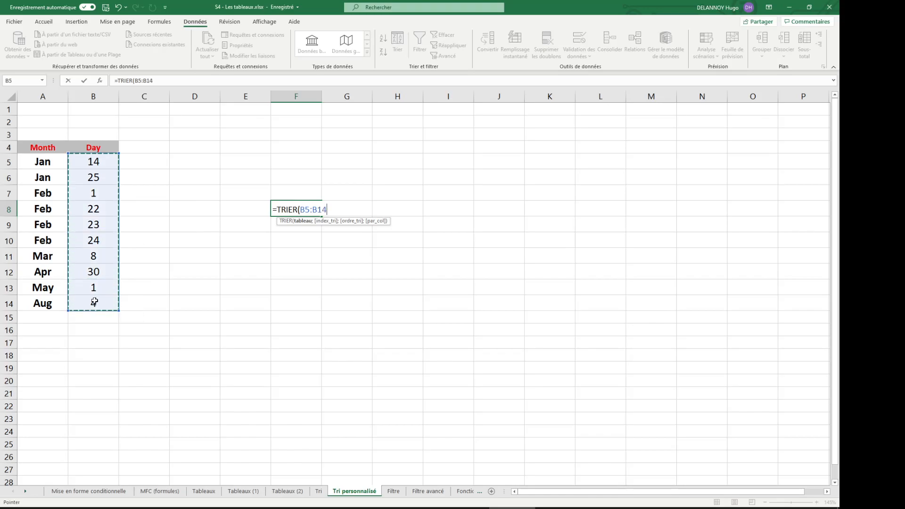
pyautogui.press('Return')
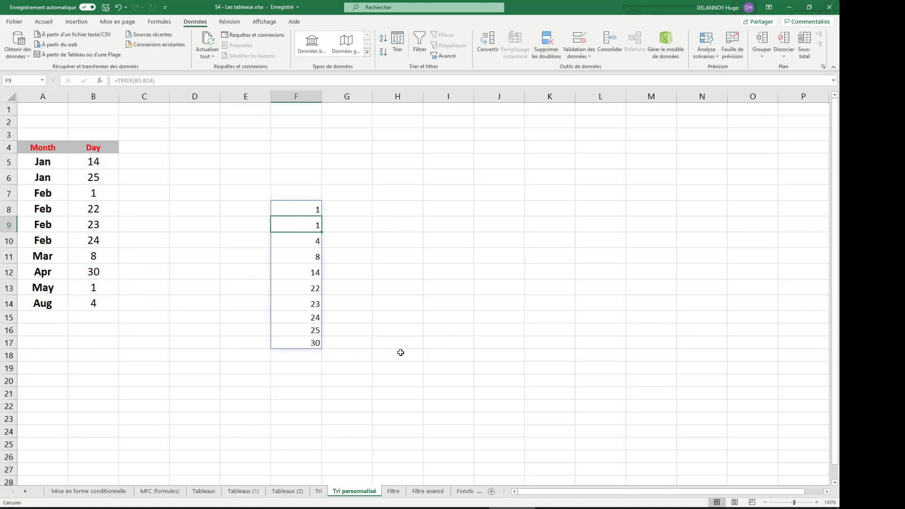
# Review the arguments of the TRIER formula in F8 and delete the formula
pyautogui.click(307, 206)
pyautogui.doubleClick(289, 209)
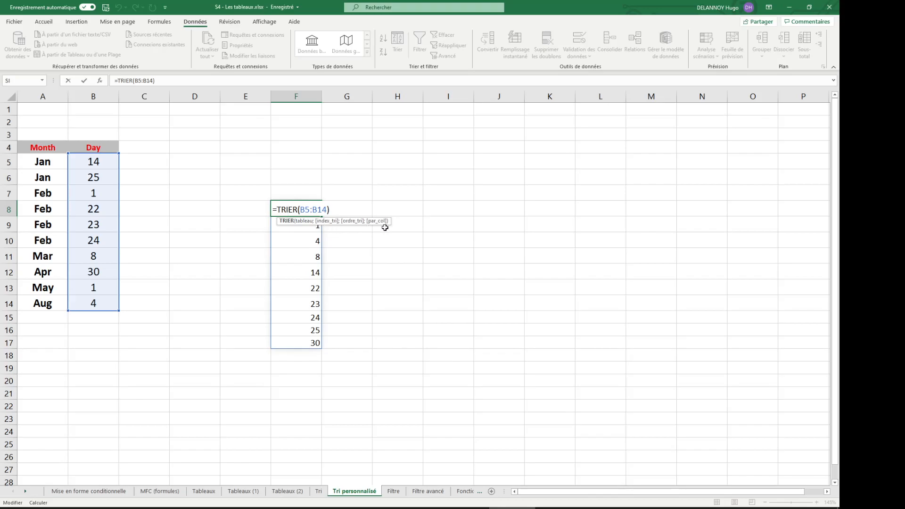
pyautogui.press('Escape')
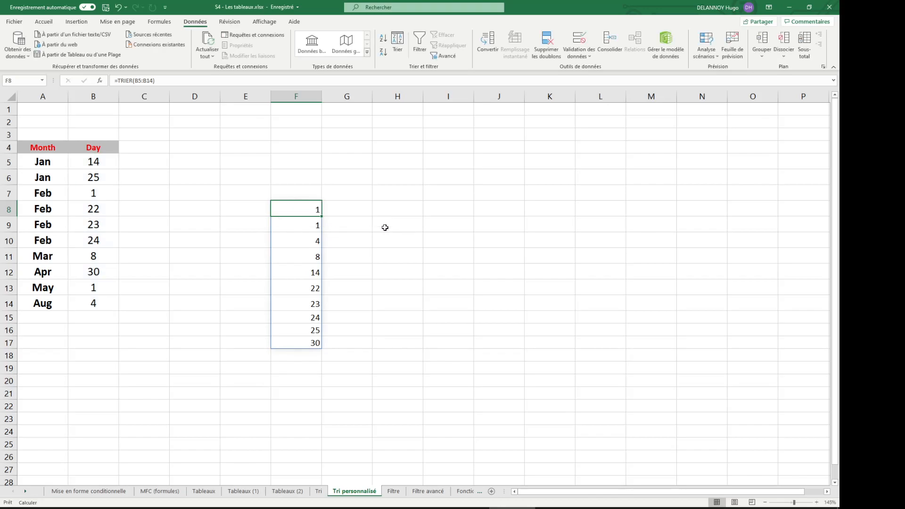
pyautogui.press('Delete')
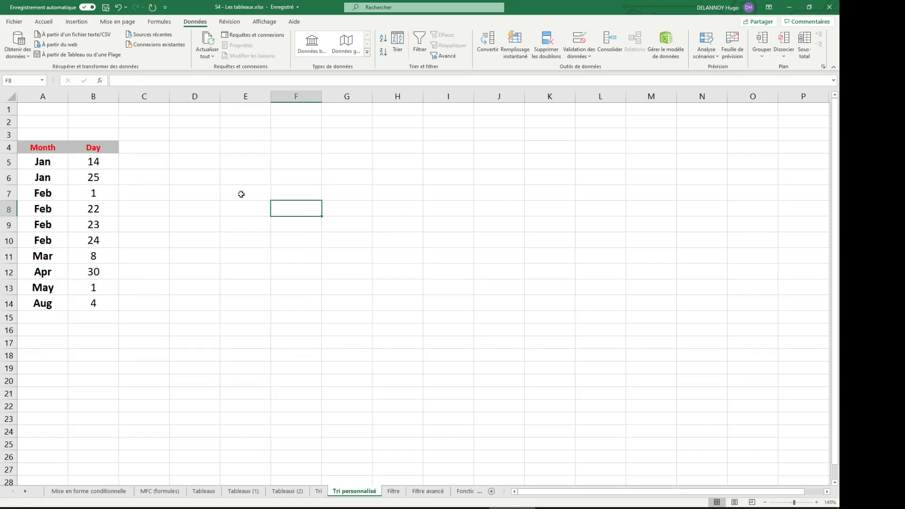
# Look through the Tableaux (2), Tableaux (1) and Tri sheets for a multi-column table suited to the TRIER function
pyautogui.moveTo(93, 162); pyautogui.dragTo(97, 304)
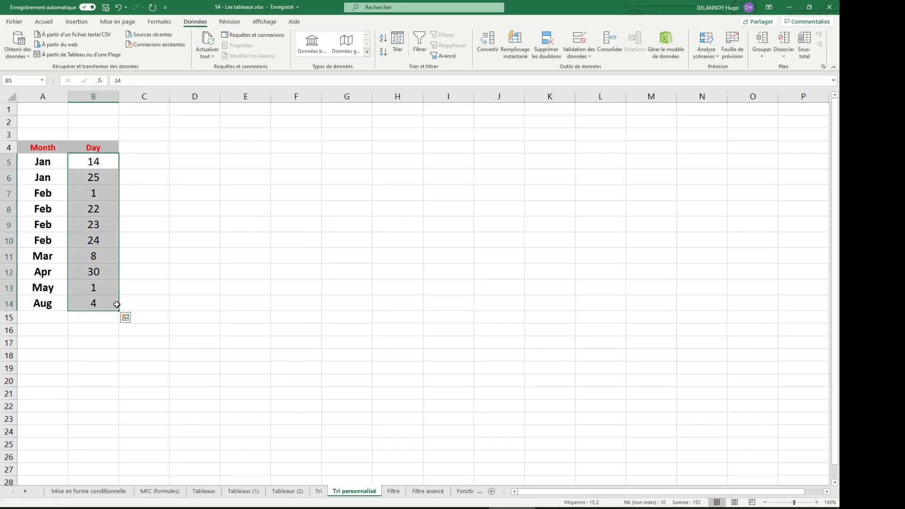
pyautogui.click(236, 161)
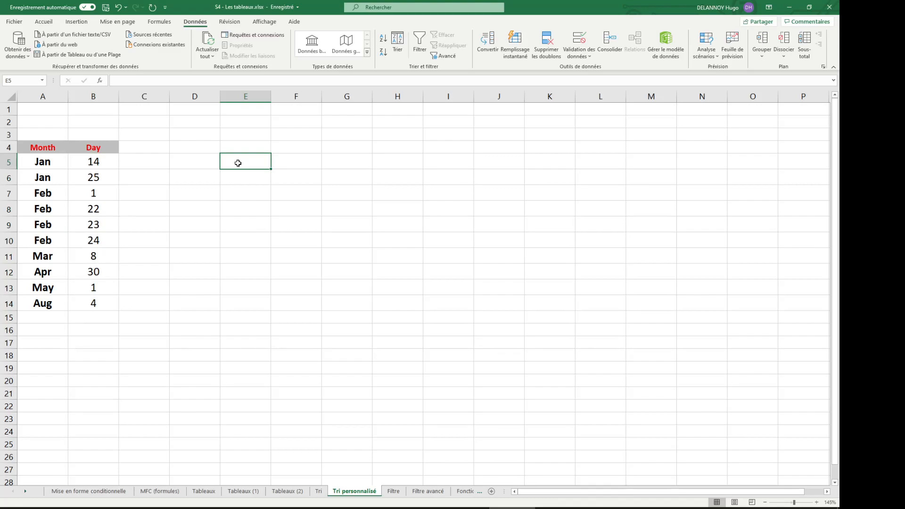
pyautogui.click(286, 491)
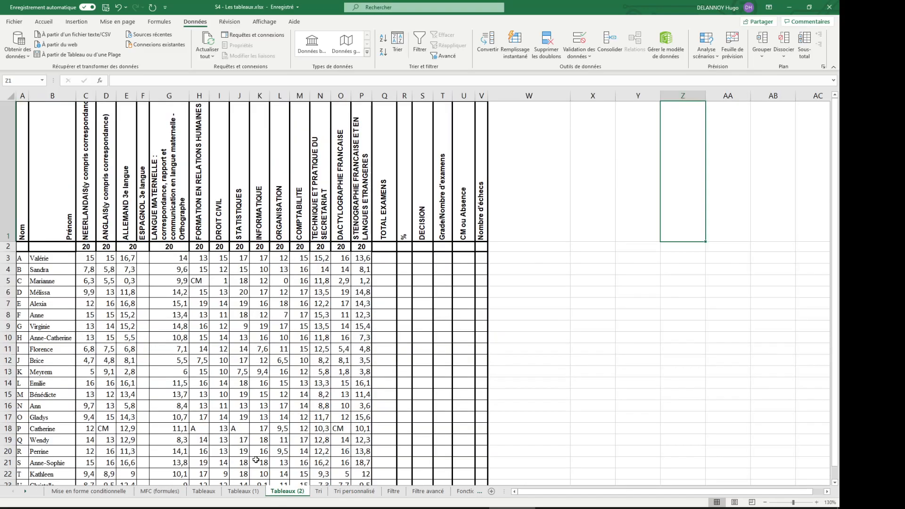
pyautogui.click(243, 491)
pyautogui.moveTo(43, 166); pyautogui.dragTo(298, 306)
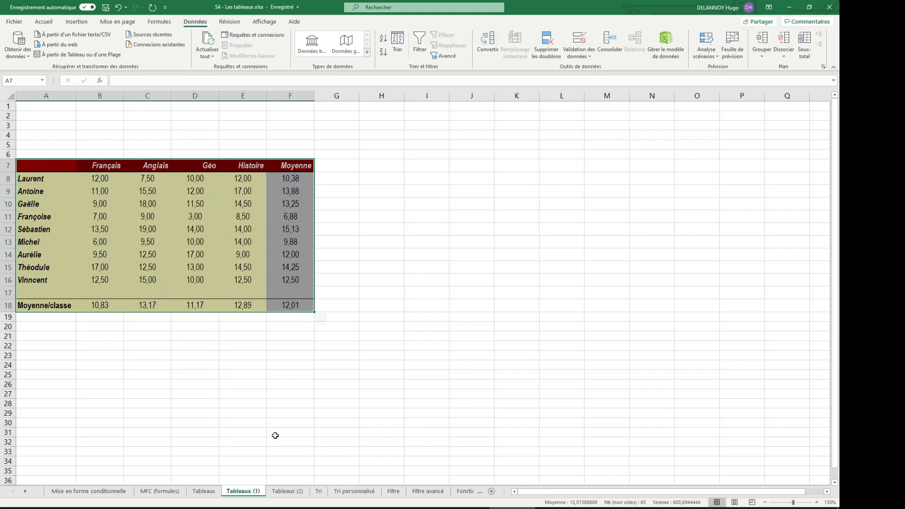
pyautogui.click(287, 491)
pyautogui.click(318, 491)
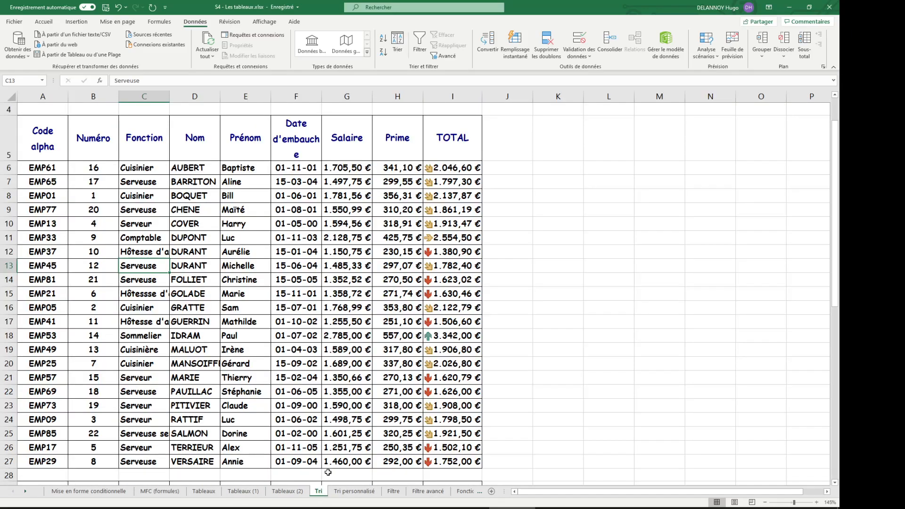
pyautogui.moveTo(40, 132); pyautogui.dragTo(469, 470)
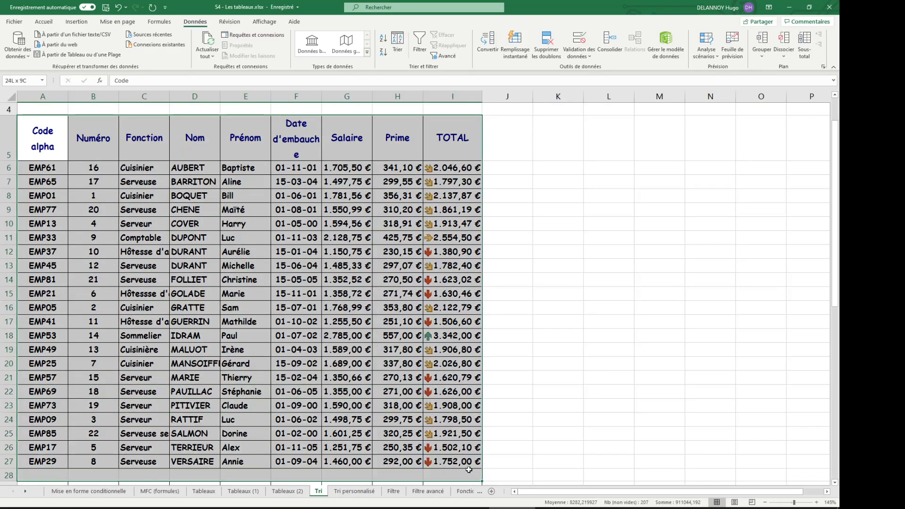
pyautogui.scroll(-1, 500, 415)
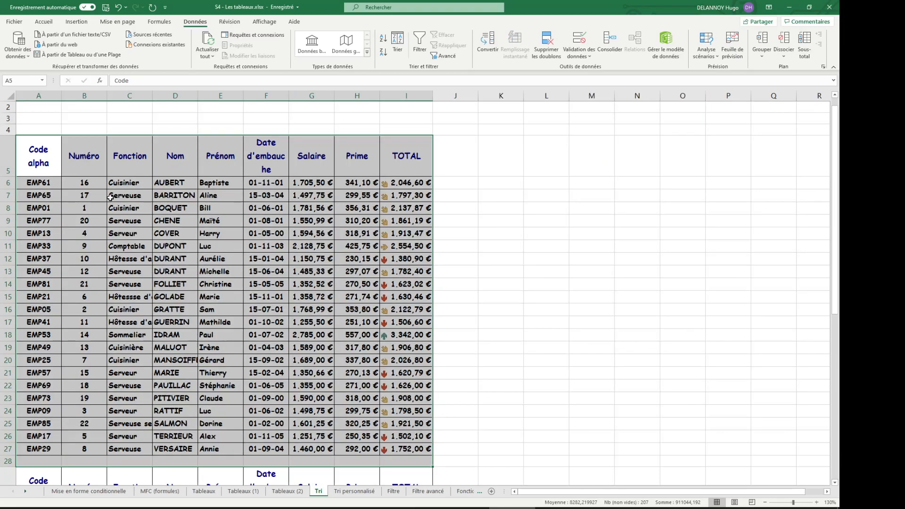
pyautogui.click(79, 162)
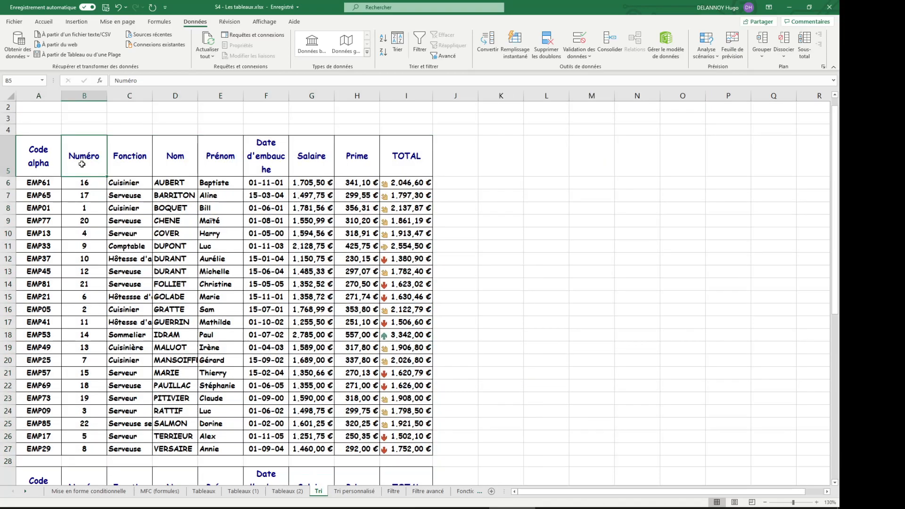
pyautogui.click(488, 166)
pyautogui.write('=trier')
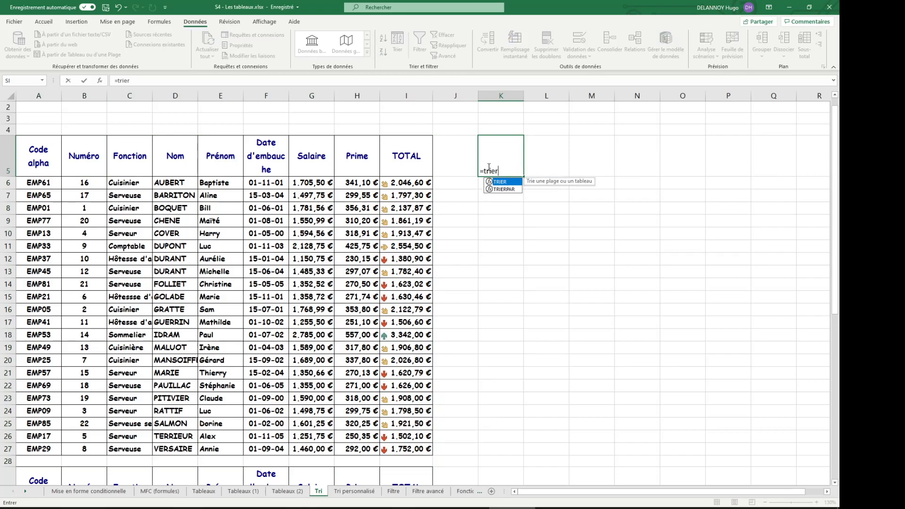
pyautogui.press('Tab')
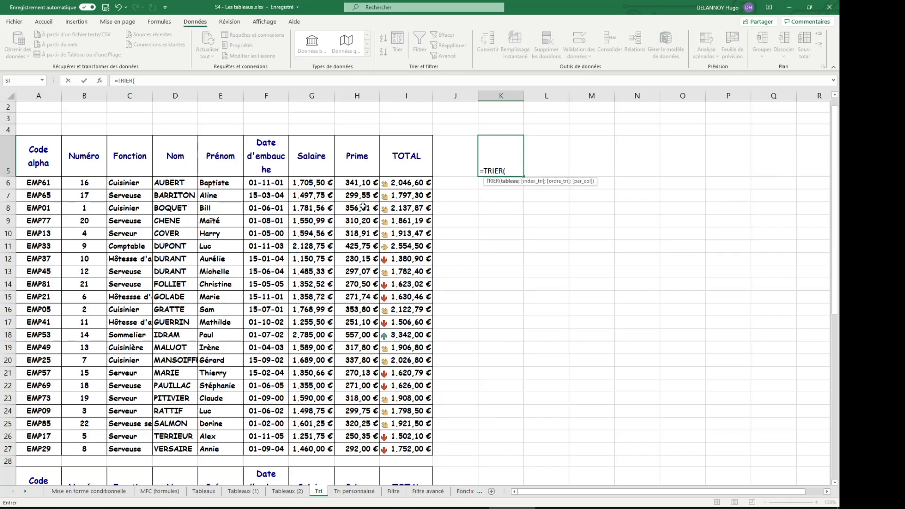
pyautogui.press('Escape')
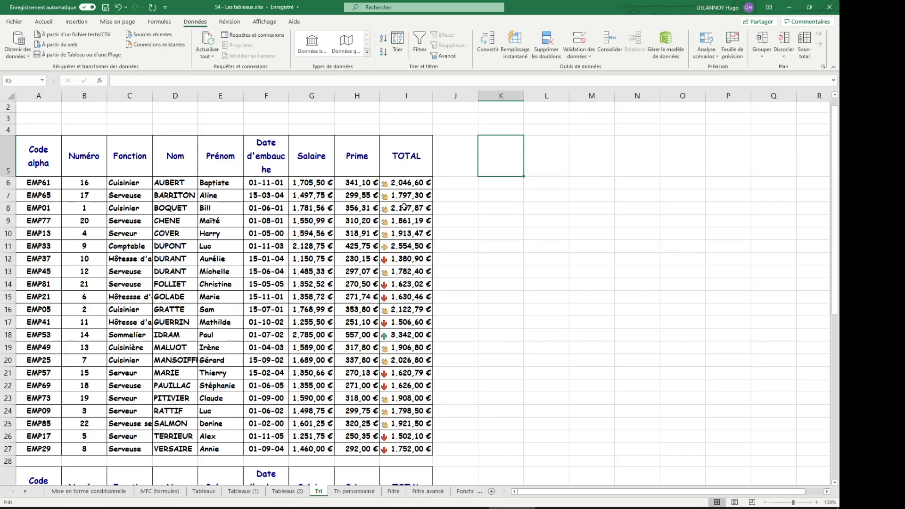
pyautogui.click(505, 181)
pyautogui.write('=trier')
pyautogui.press('Tab')
pyautogui.moveTo(24, 182); pyautogui.dragTo(414, 451)
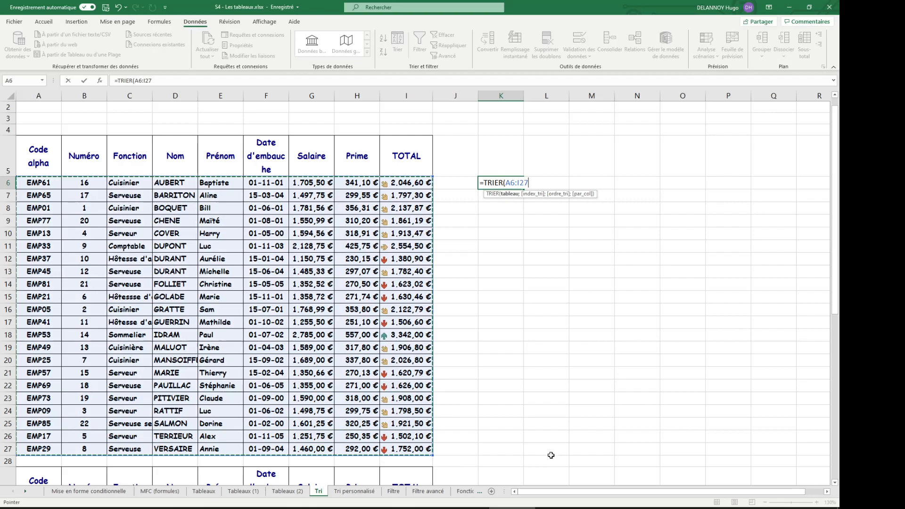
pyautogui.write(';')
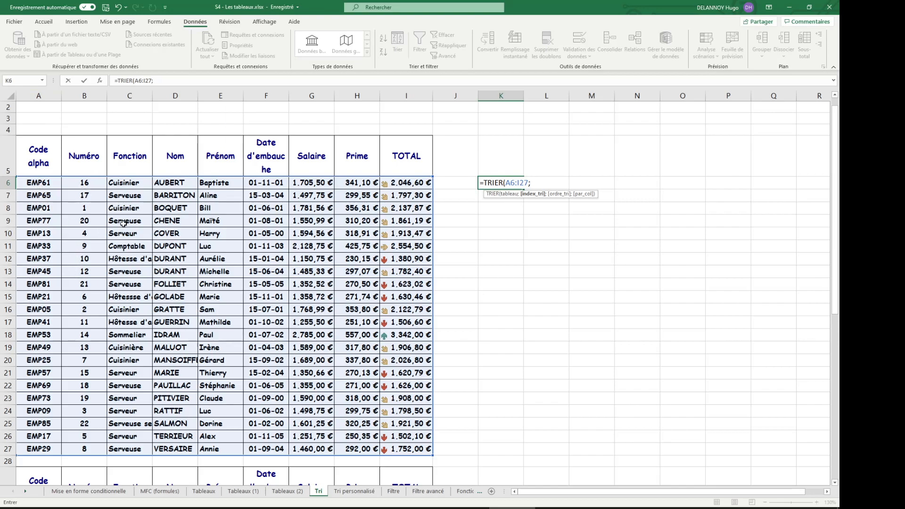
pyautogui.press('Escape')
# On the Tri sheet, enter =TRIER(A6:I27;2) in K6 to sort the employee table by Numéro, and check the sorted Numéro column
pyautogui.moveTo(160, 185); pyautogui.dragTo(415, 451)
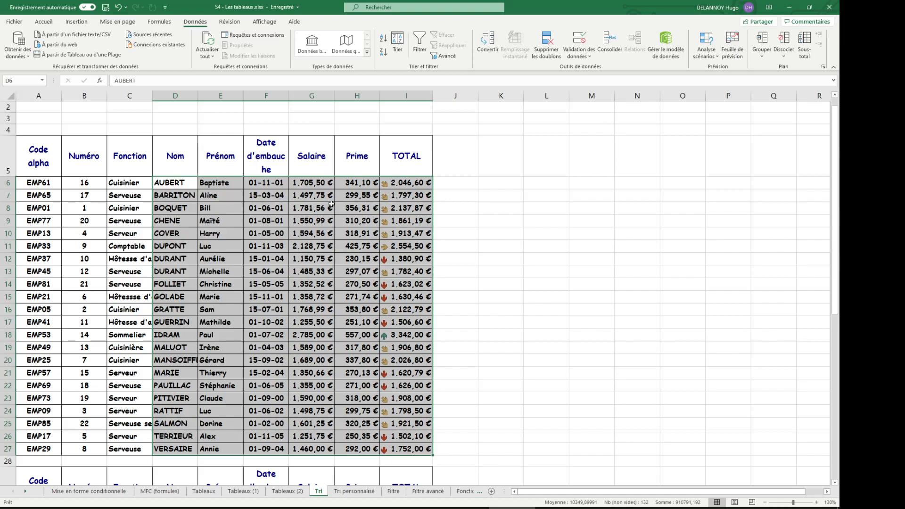
pyautogui.click(491, 183)
pyautogui.write('=trie')
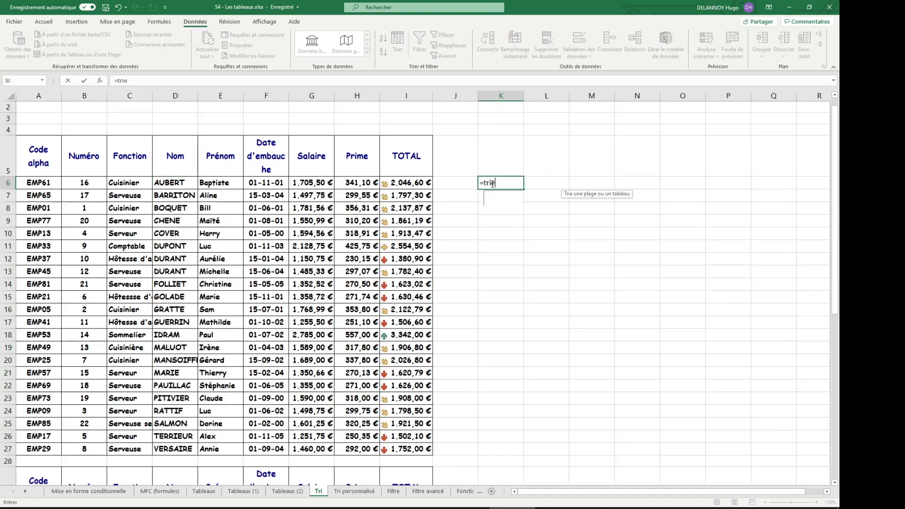
pyautogui.press('Tab')
pyautogui.moveTo(41, 182); pyautogui.dragTo(422, 451)
pyautogui.write(';2')
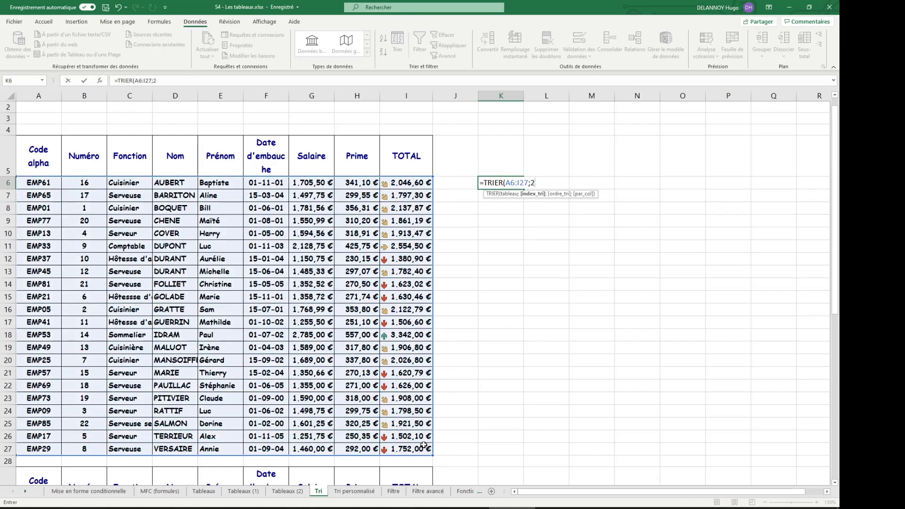
pyautogui.press('Return')
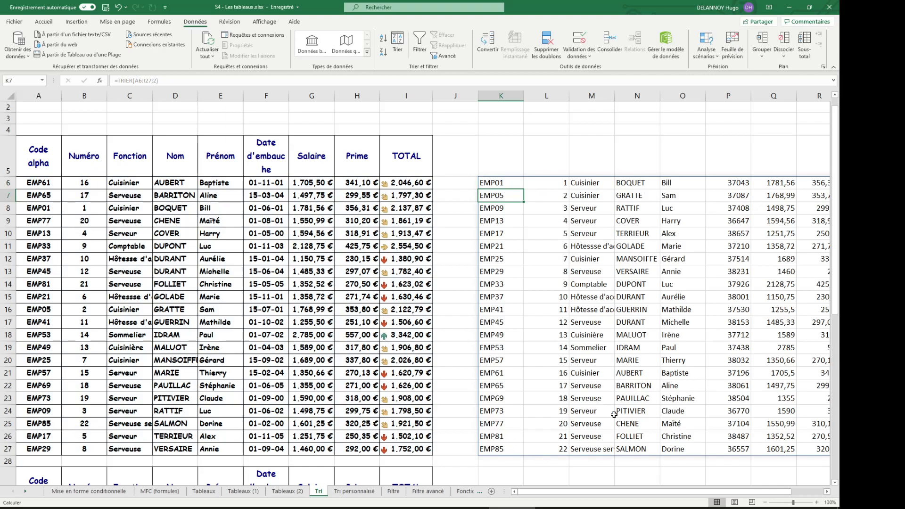
pyautogui.moveTo(584, 492); pyautogui.dragTo(615, 493)
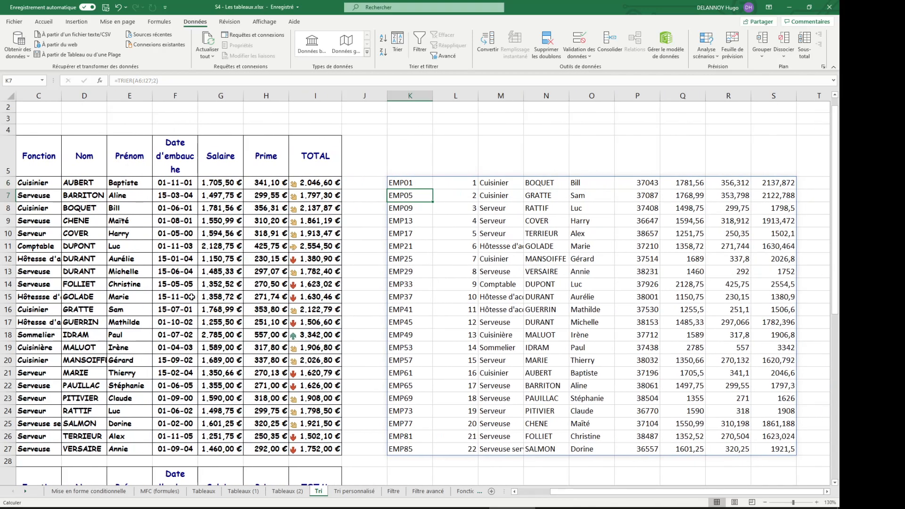
pyautogui.moveTo(464, 185); pyautogui.dragTo(467, 445)
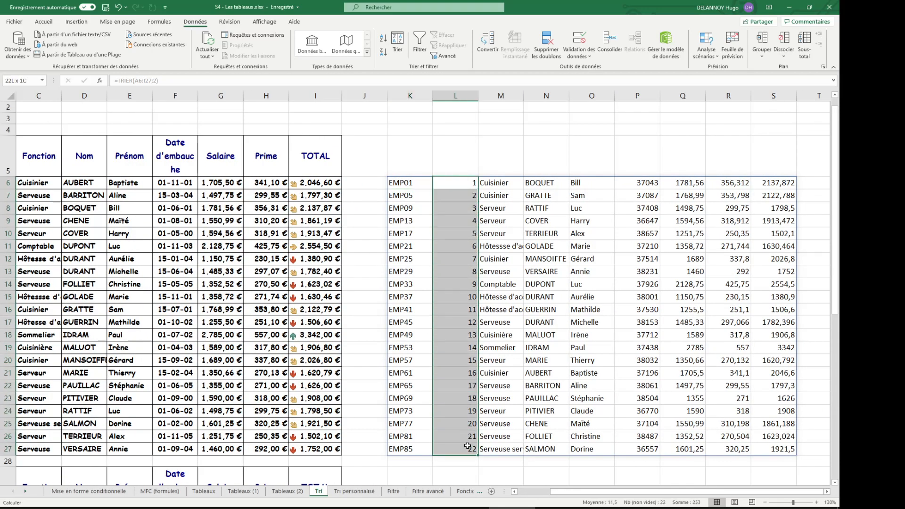
# Copy the header row A5:I5 of the employee table above the TRIER results, starting in K5
pyautogui.moveTo(614, 495); pyautogui.dragTo(581, 494)
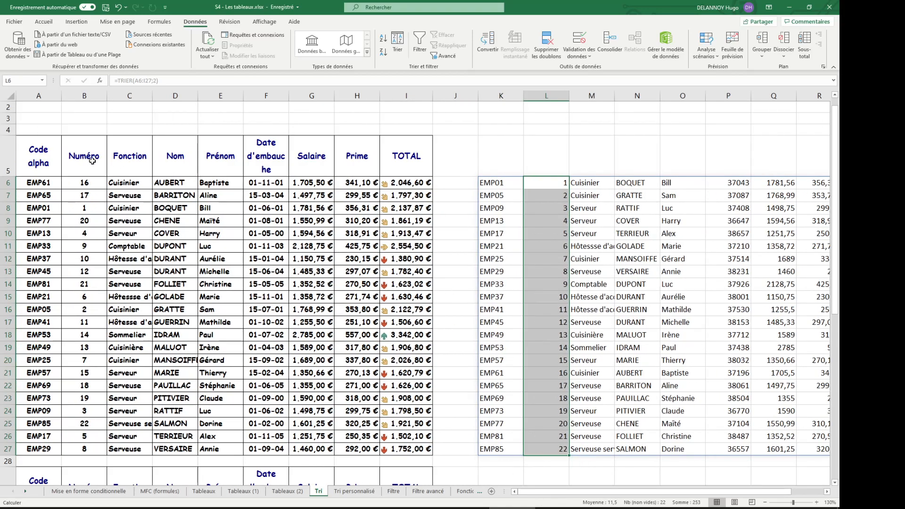
pyautogui.moveTo(44, 160); pyautogui.dragTo(406, 163)
pyautogui.hotkey('ctrl', 'c')
pyautogui.click(513, 157)
pyautogui.hotkey('ctrl', 'v')
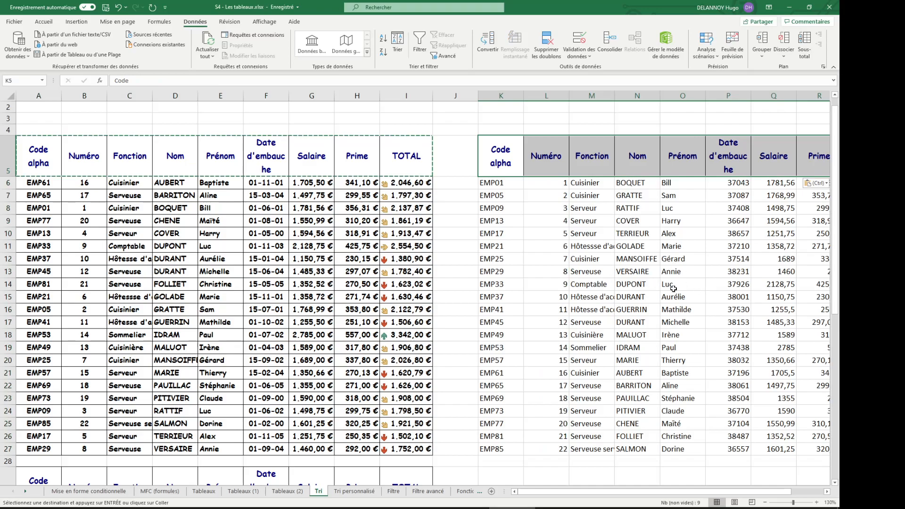
pyautogui.moveTo(644, 492); pyautogui.dragTo(562, 491)
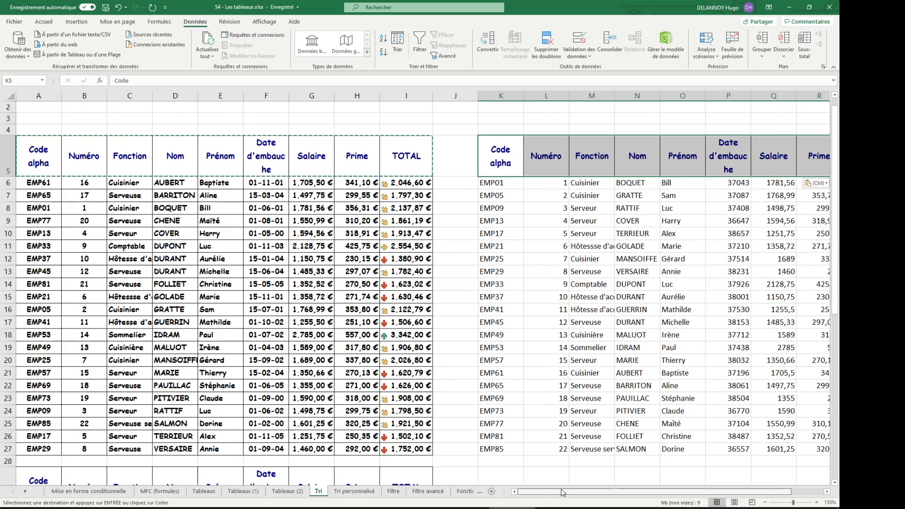
# Set the sort index of the TRIER formula in K6 to 3 to sort by Fonction
pyautogui.click(511, 181)
pyautogui.click(160, 81)
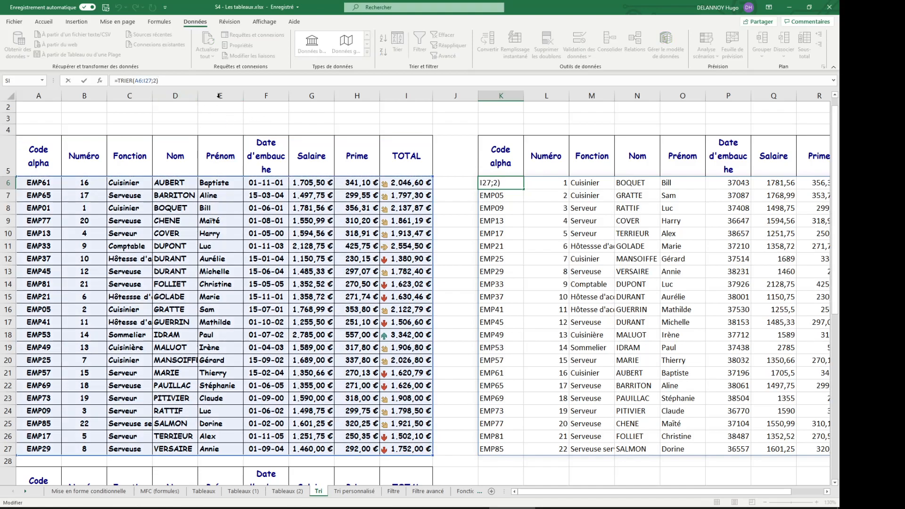
pyautogui.press('BackSpace')
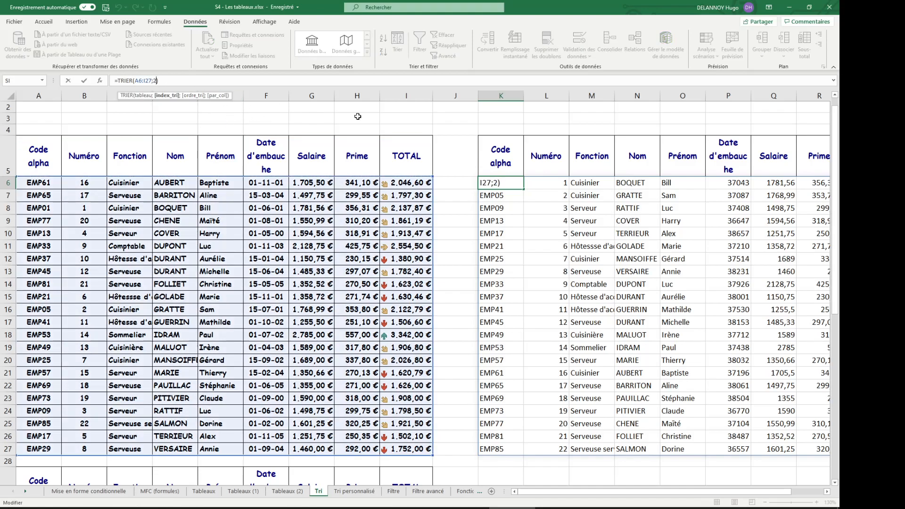
pyautogui.write('3')
pyautogui.press('Return')
pyautogui.press('Up')
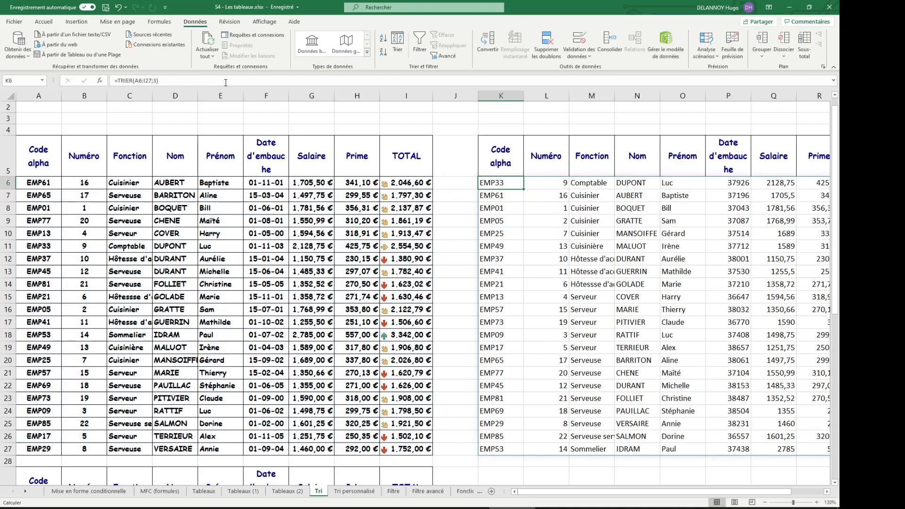
# Change the sort index of the TRIER formula in K6 to 4 to sort by Nom
pyautogui.click(154, 82)
pyautogui.press('BackSpace')
pyautogui.write('4')
pyautogui.press('Return')
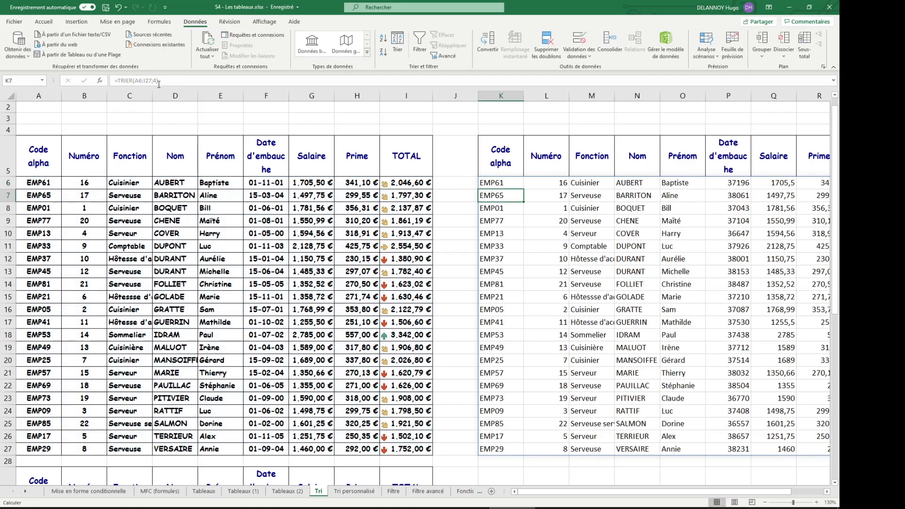
pyautogui.click(338, 257)
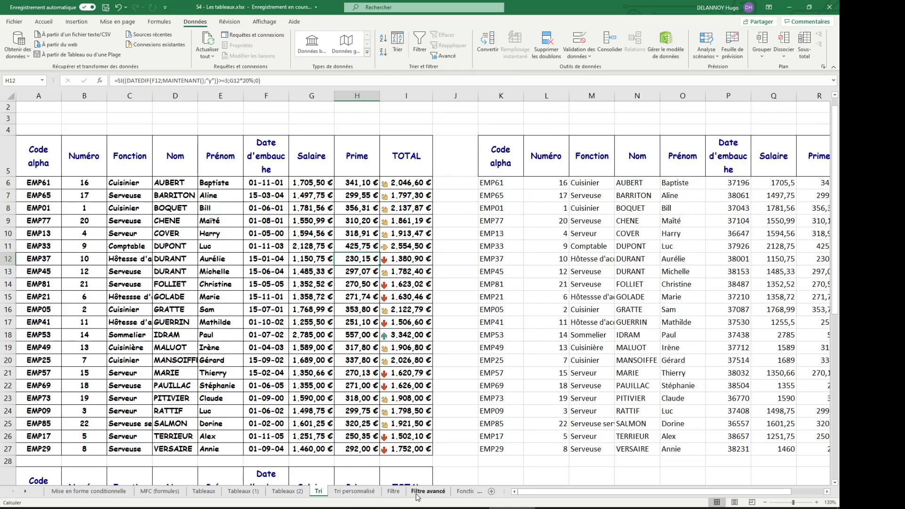
# On the Tri personnalisé sheet, enter =UNIQUE(B5:B14) in E6 to list the distinct Day values
pyautogui.click(354, 491)
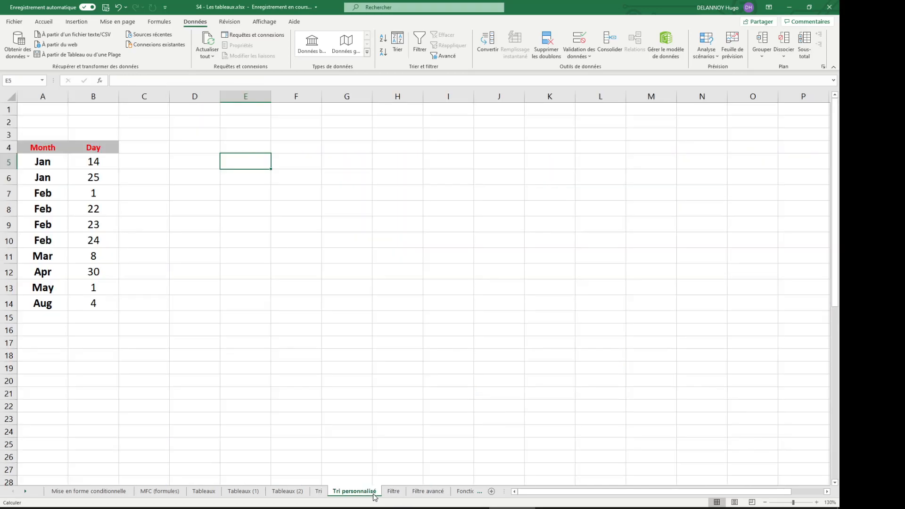
pyautogui.moveTo(106, 162); pyautogui.dragTo(93, 305)
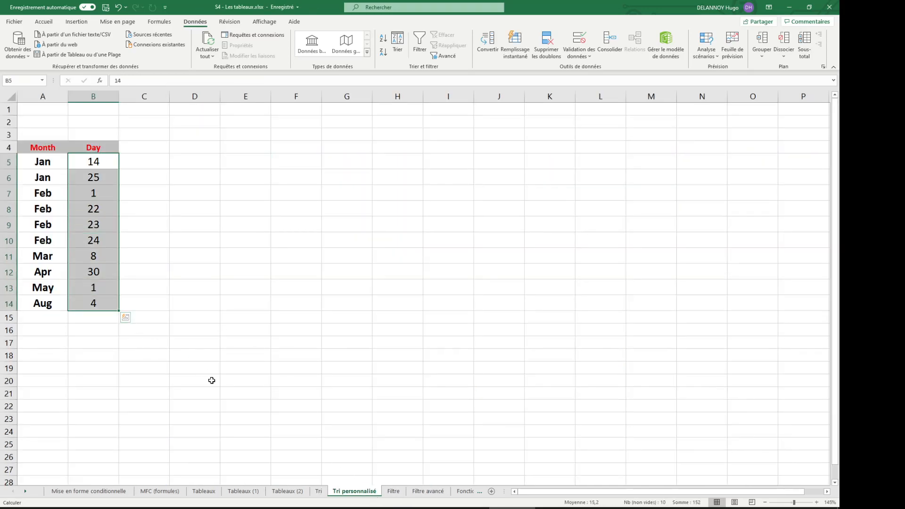
pyautogui.click(256, 170)
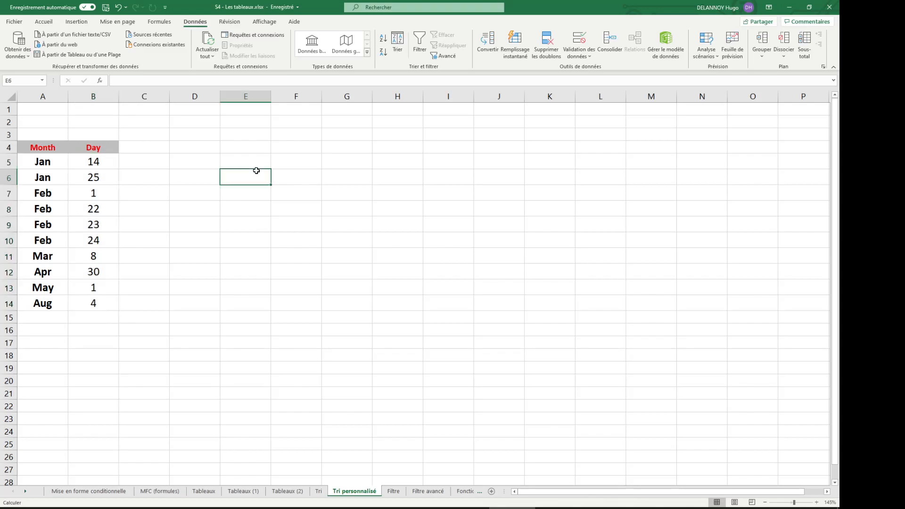
pyautogui.write('=uniq')
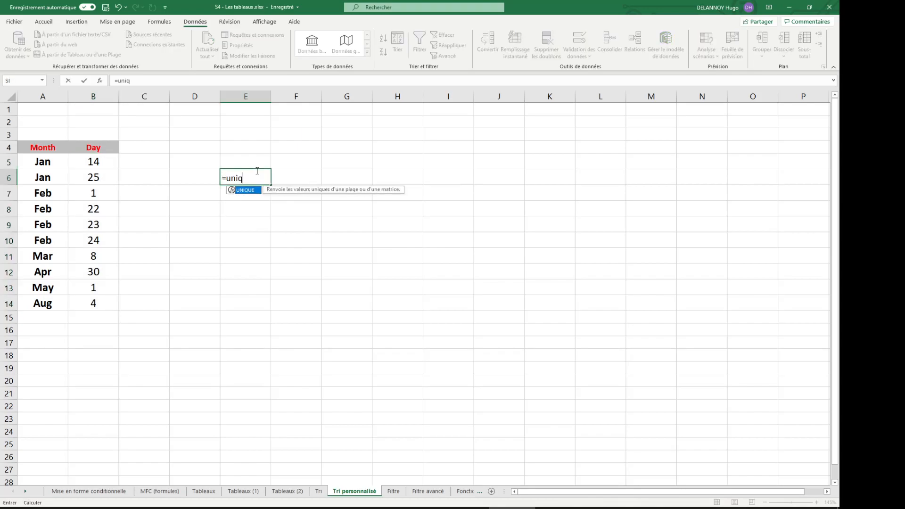
pyautogui.press('Tab')
pyautogui.moveTo(98, 156); pyautogui.dragTo(96, 304)
pyautogui.press('Return')
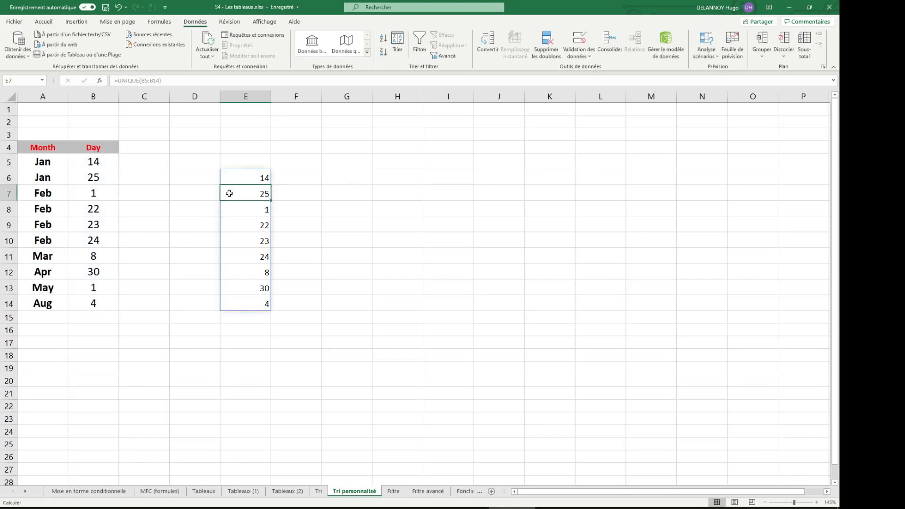
# Wrap the UNIQUE formula in E6 in TRIER so that it reads =TRIER(UNIQUE(B5:B14))
pyautogui.click(245, 173)
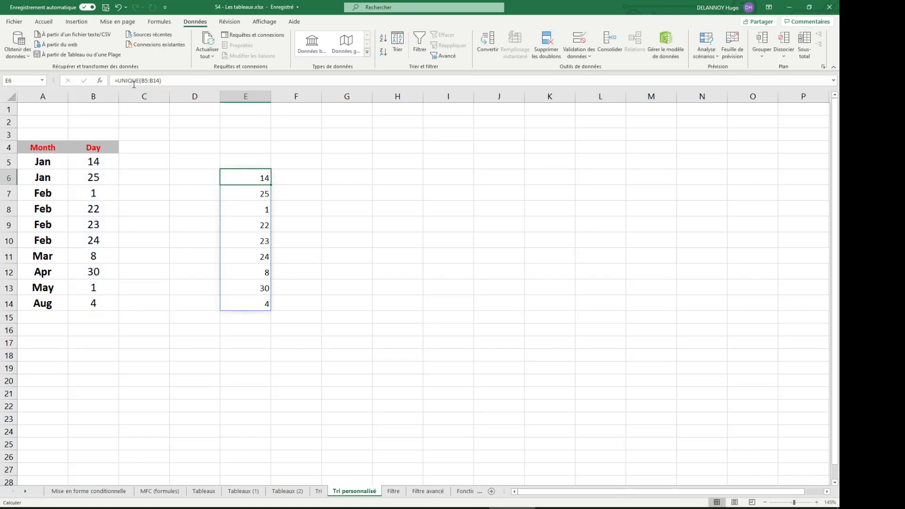
pyautogui.click(120, 81)
pyautogui.write('TRIER')
pyautogui.doubleClick(133, 97)
pyautogui.press('End')
pyautogui.write(')')
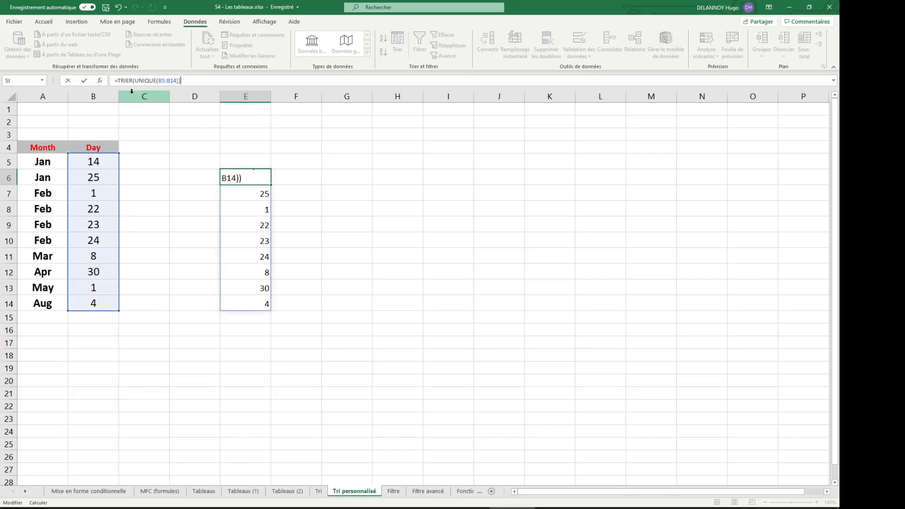
pyautogui.press('Return')
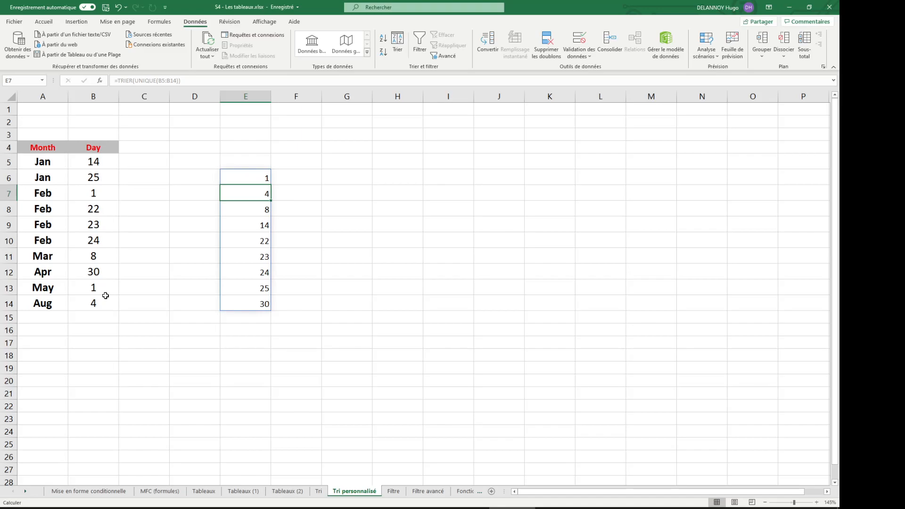
# Set the Day value in B5 to 1 and delete the TRIER(UNIQUE) formula from E6
pyautogui.click(105, 165)
pyautogui.write('1')
pyautogui.press('Return')
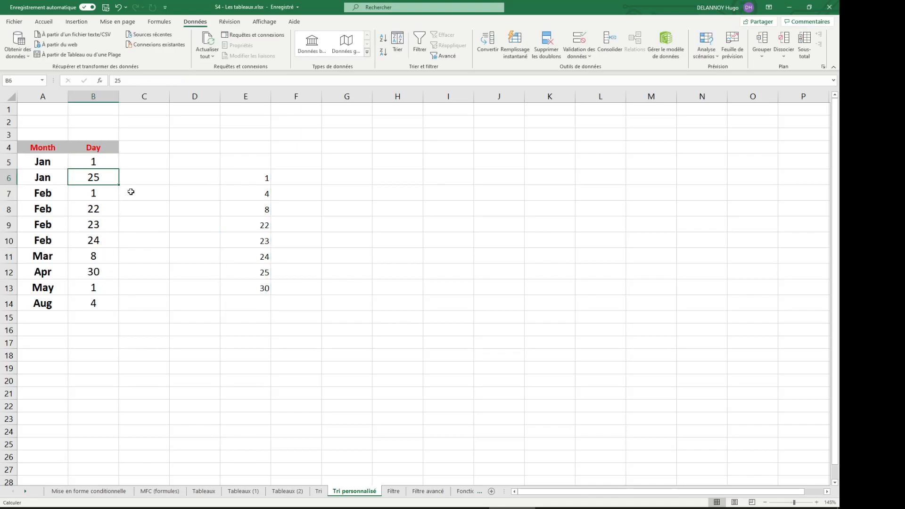
pyautogui.click(259, 177)
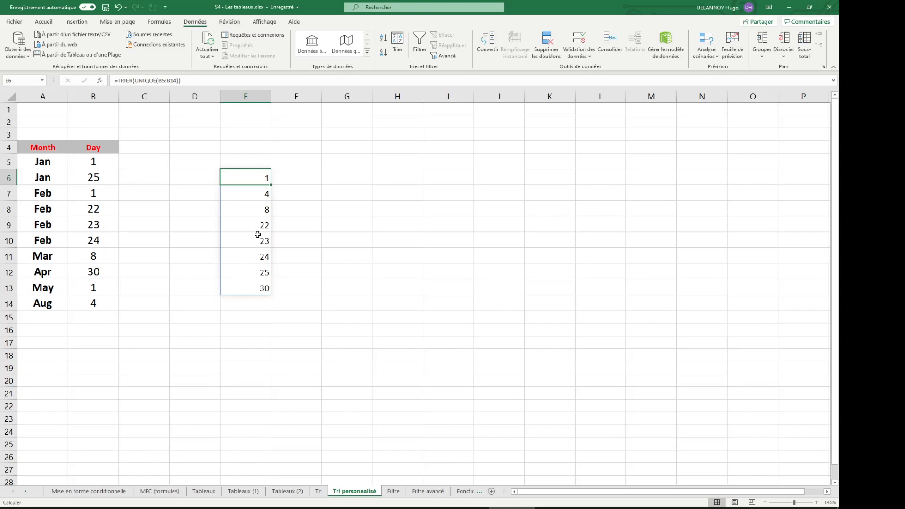
pyautogui.press('Delete')
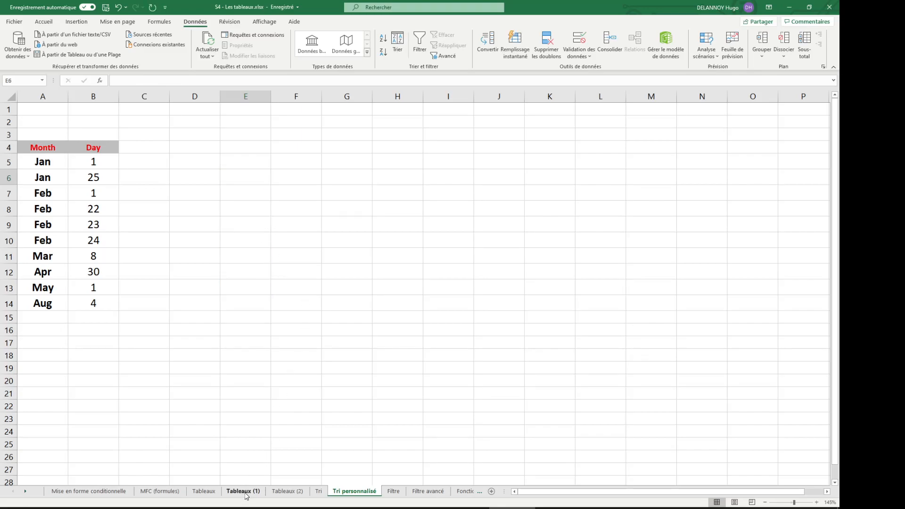
# On the Tri sheet, replace the employee table's existing sort levels with a single level on Numéro and apply the sort
pyautogui.click(242, 491)
pyautogui.click(276, 491)
pyautogui.click(315, 491)
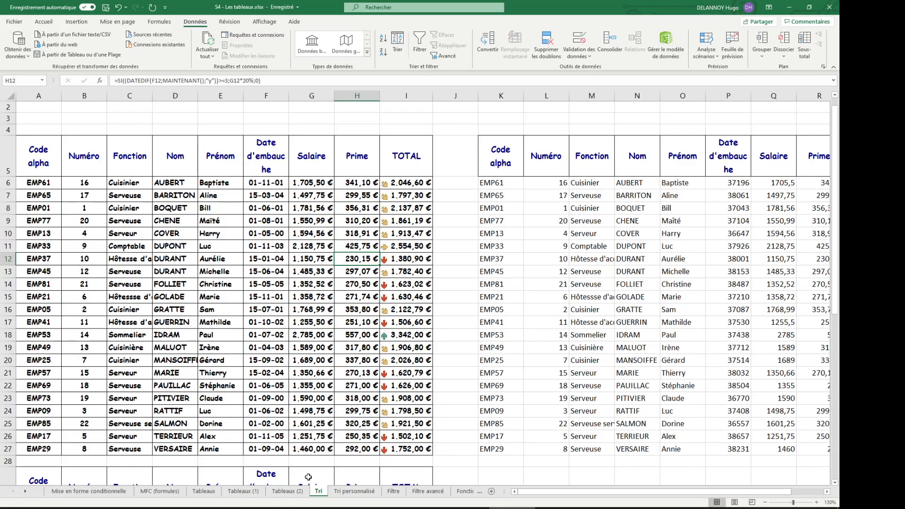
pyautogui.moveTo(38, 183); pyautogui.dragTo(440, 462)
pyautogui.click(174, 234)
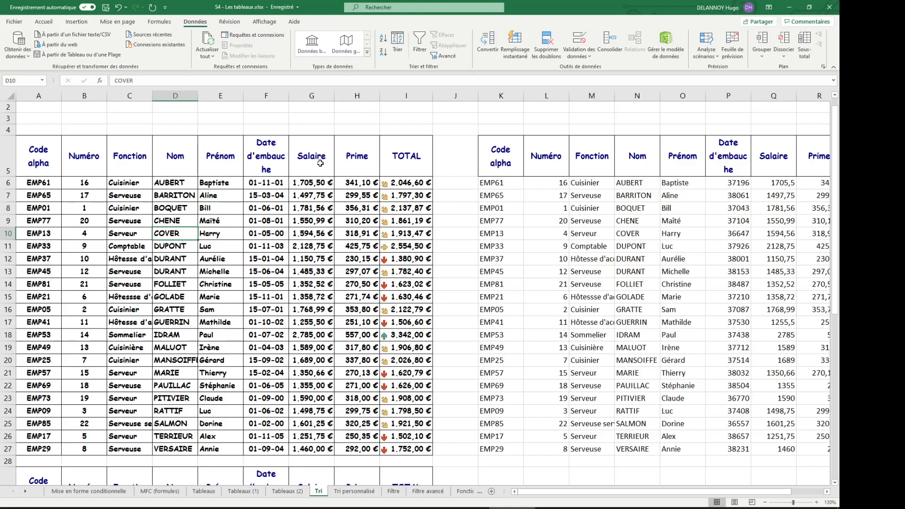
pyautogui.click(397, 46)
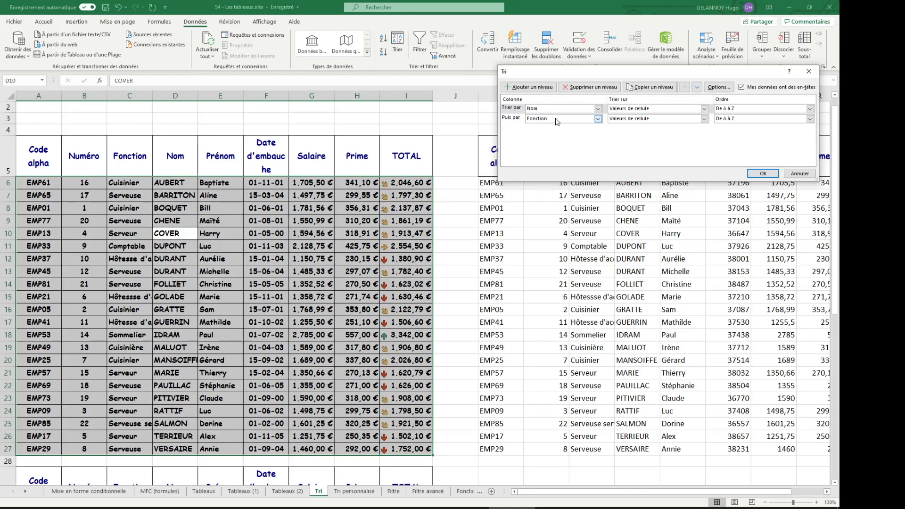
pyautogui.click(587, 87)
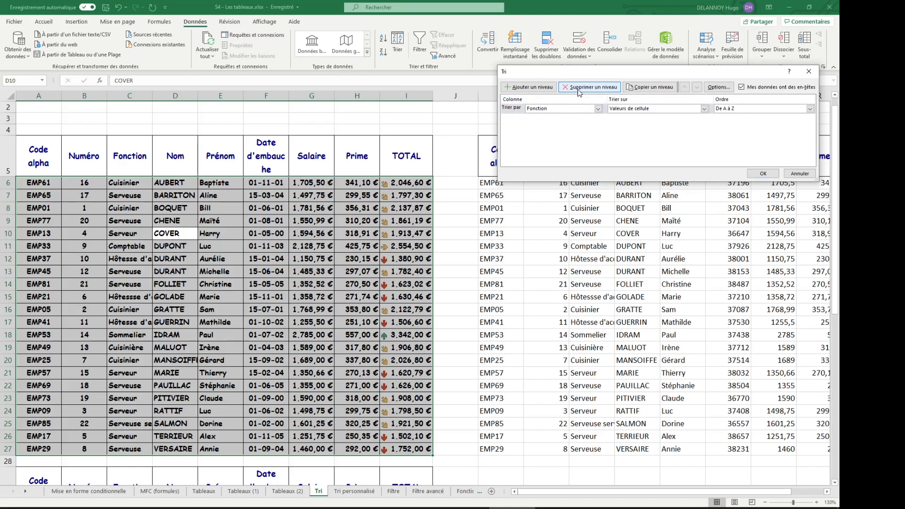
pyautogui.click(586, 87)
pyautogui.click(528, 87)
pyautogui.click(571, 108)
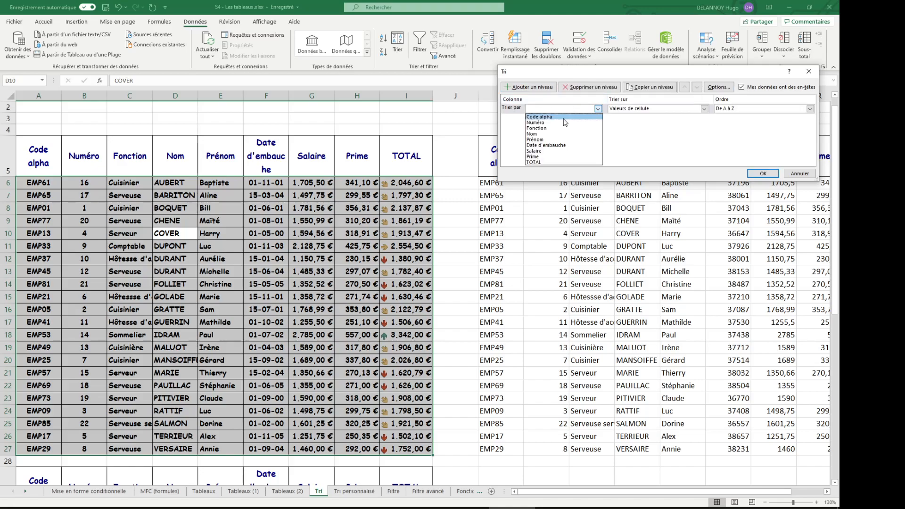
pyautogui.click(568, 121)
pyautogui.click(763, 173)
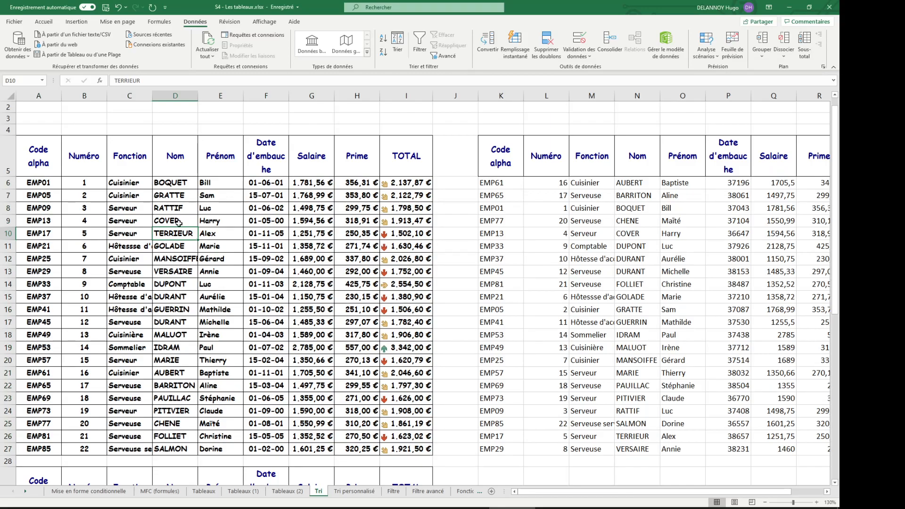
# Re-sort the employee table by Fonction from A to Z using the Sort dialog
pyautogui.click(267, 221)
pyautogui.click(397, 45)
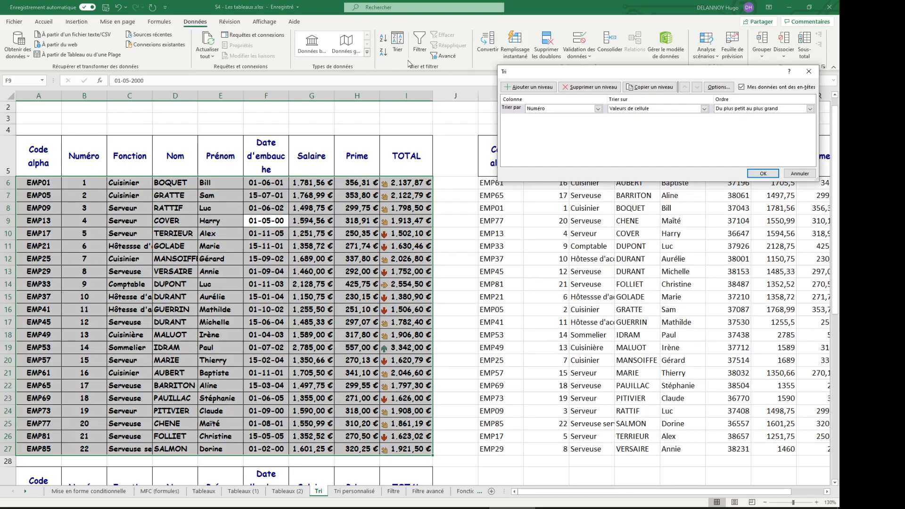
pyautogui.click(569, 109)
pyautogui.click(569, 129)
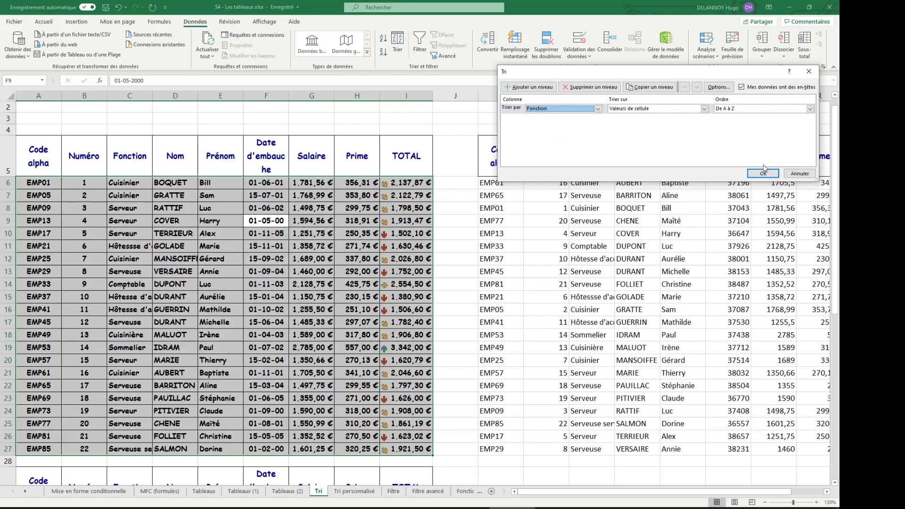
pyautogui.click(763, 173)
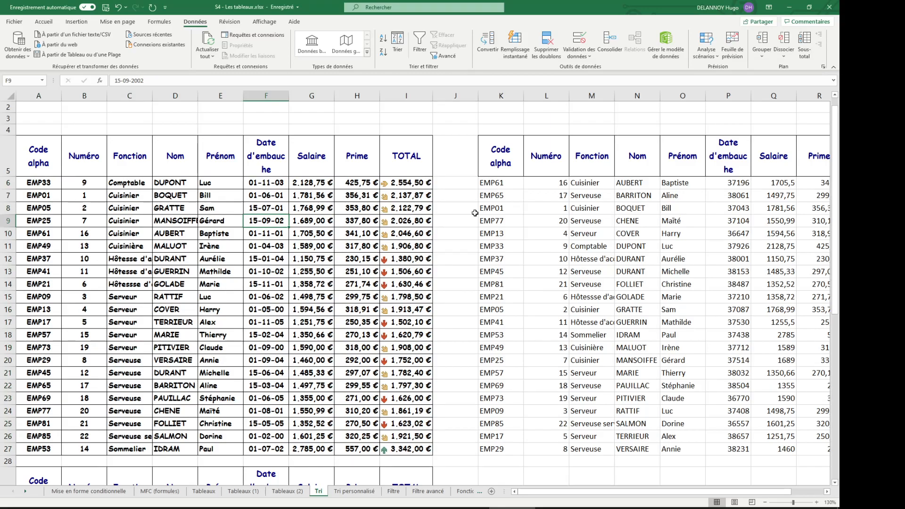
# Examine the TRIER formula in K6 and leave it without making changes
pyautogui.click(491, 188)
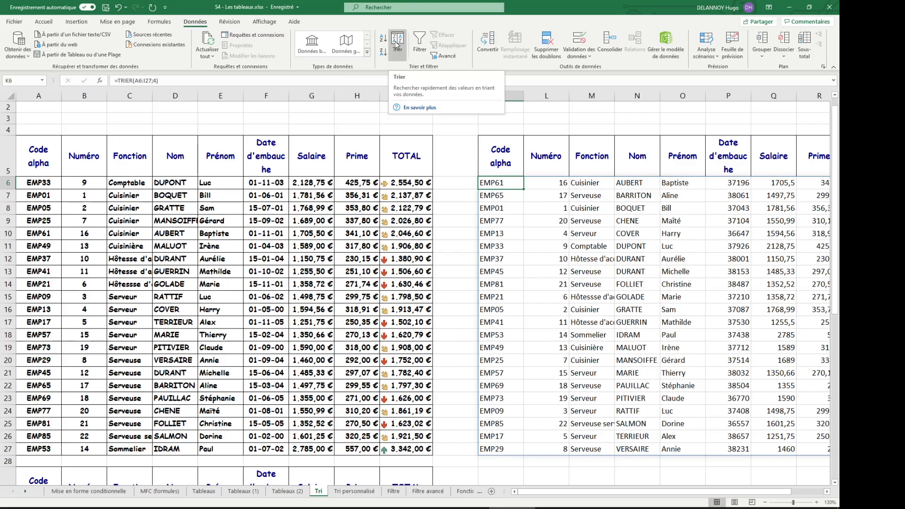
pyautogui.click(121, 81)
pyautogui.moveTo(121, 81); pyautogui.dragTo(115, 81)
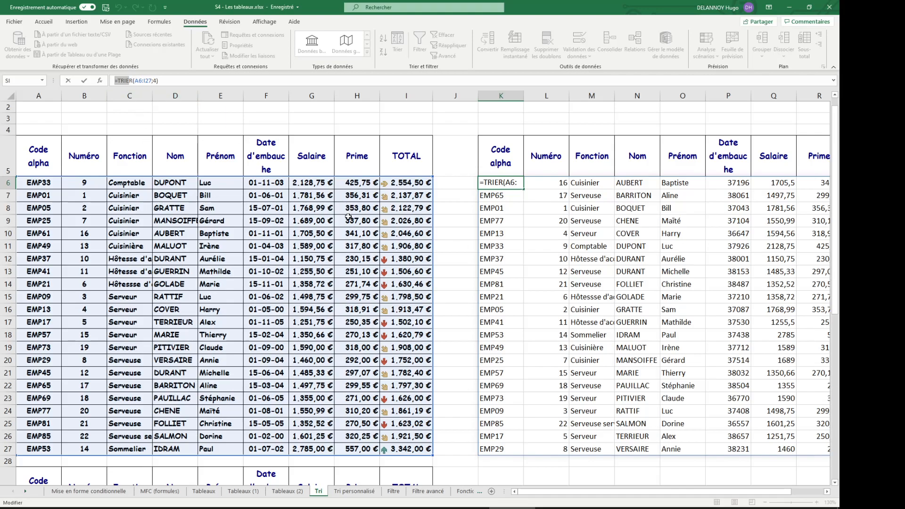
pyautogui.press('Escape')
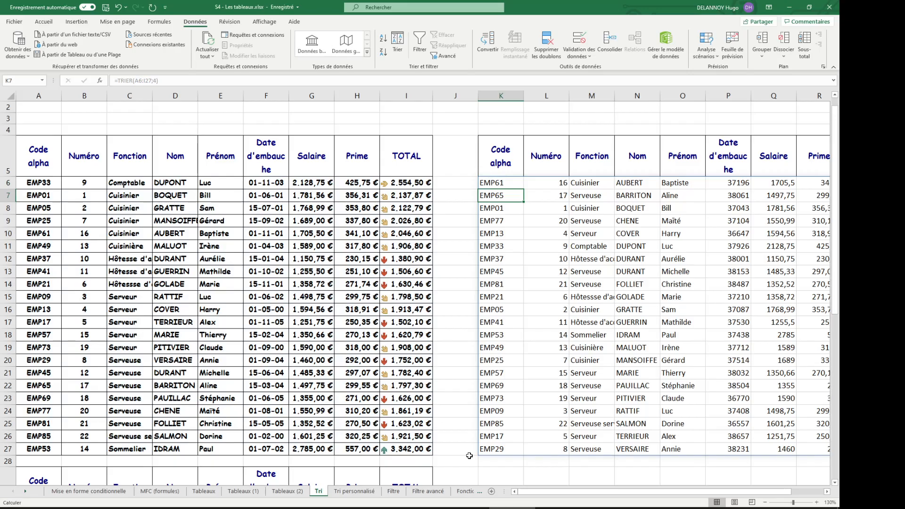